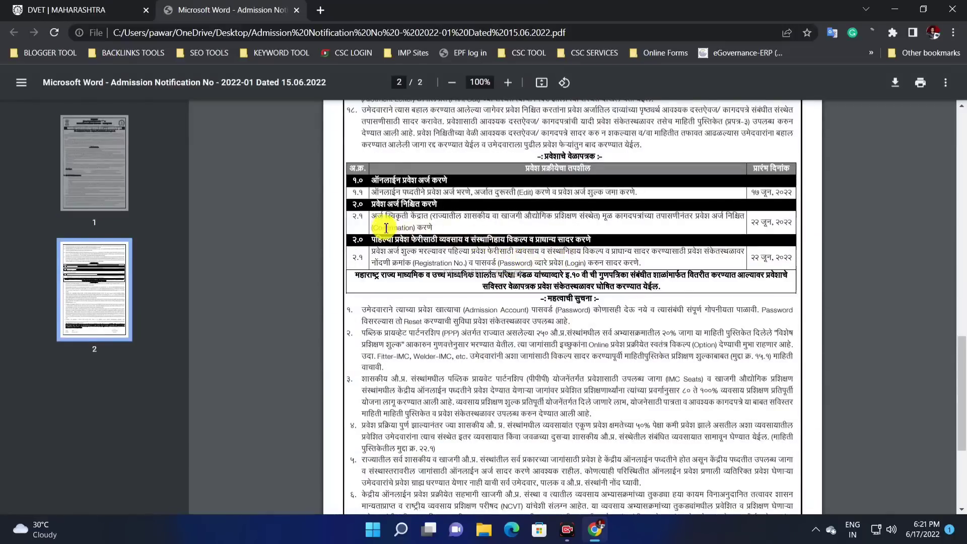
# Scroll to page 2 of the Admission Notification PDF and highlight the 17–22 June 2022 schedule rows
pyautogui.moveTo(380, 225); pyautogui.dragTo(464, 216)
pyautogui.scroll(-1, 587, 244)
pyautogui.moveTo(670, 190); pyautogui.dragTo(766, 202)
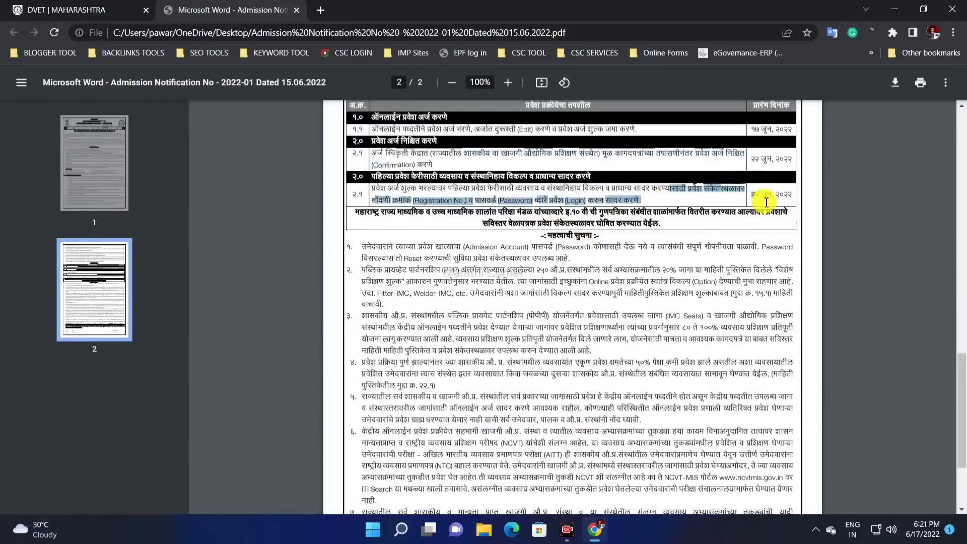
pyautogui.click(766, 202)
pyautogui.scroll(1, 613, 196)
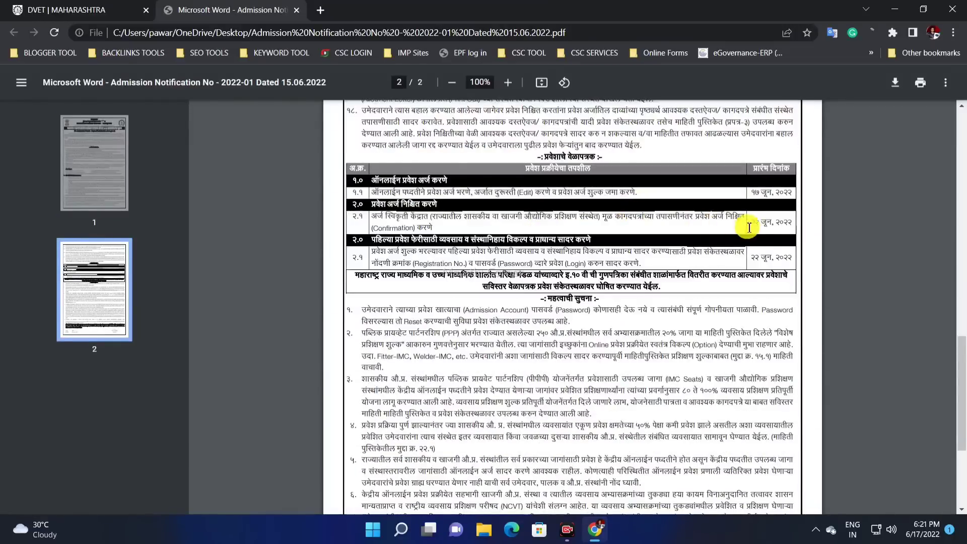
pyautogui.scroll(-3, 762, 232)
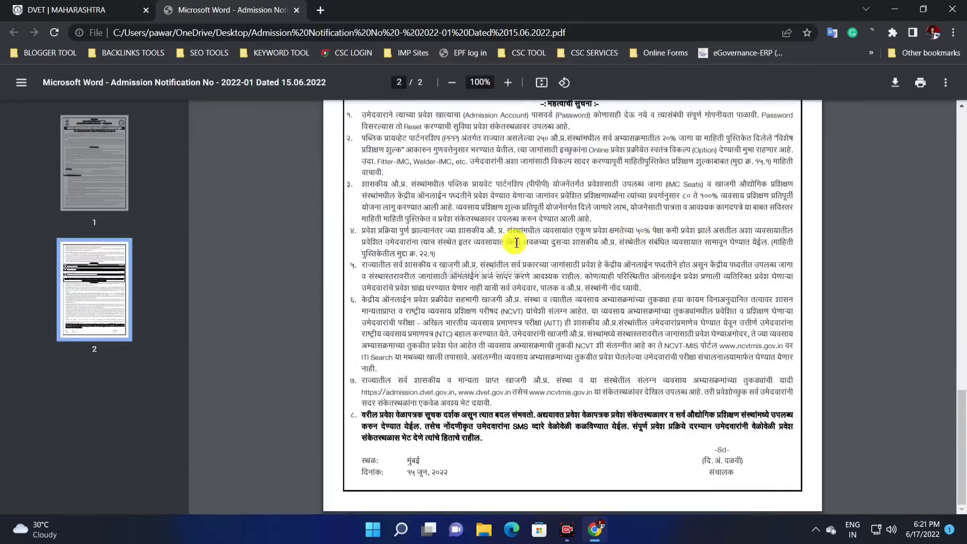
pyautogui.scroll(6, 448, 284)
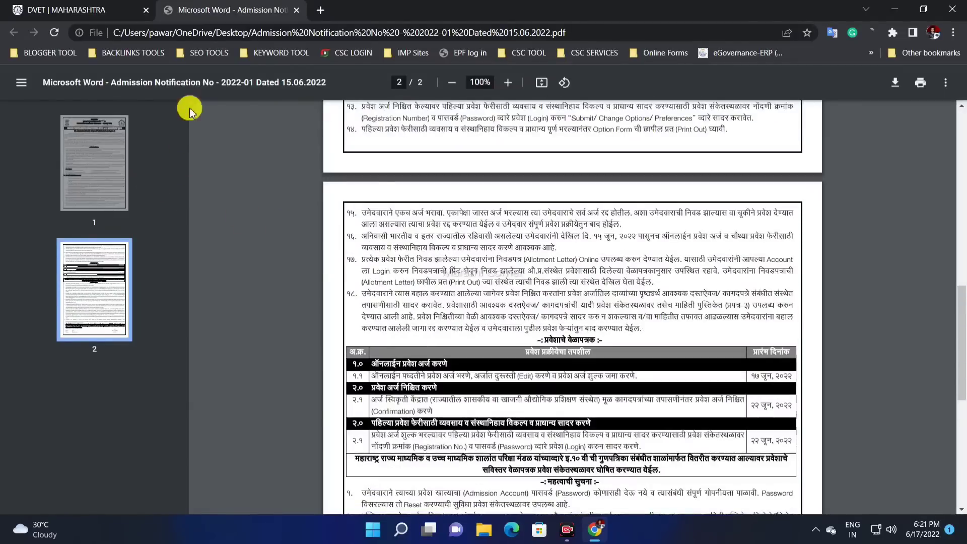
# Close the notification PDF and go to Candidate login > New Candidate Registration
pyautogui.click(298, 11)
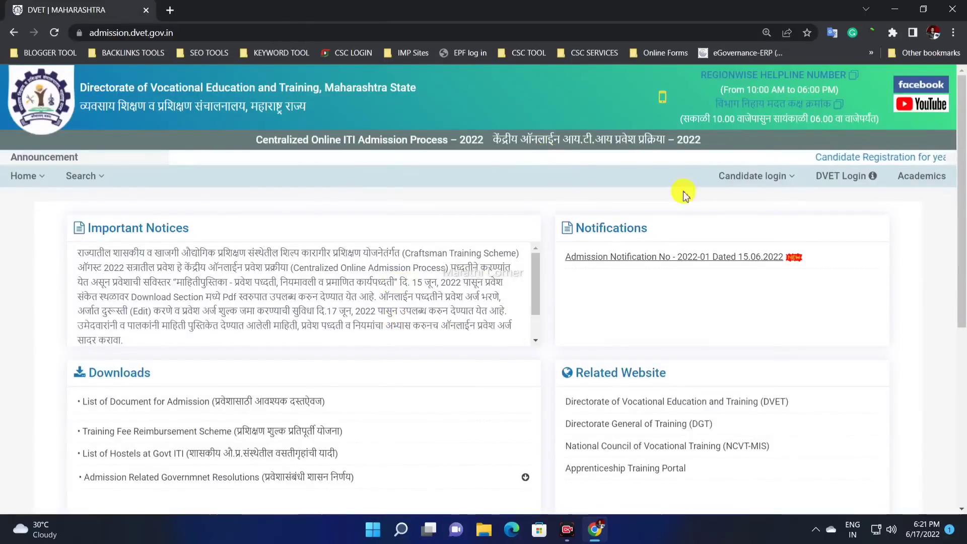
pyautogui.click(751, 179)
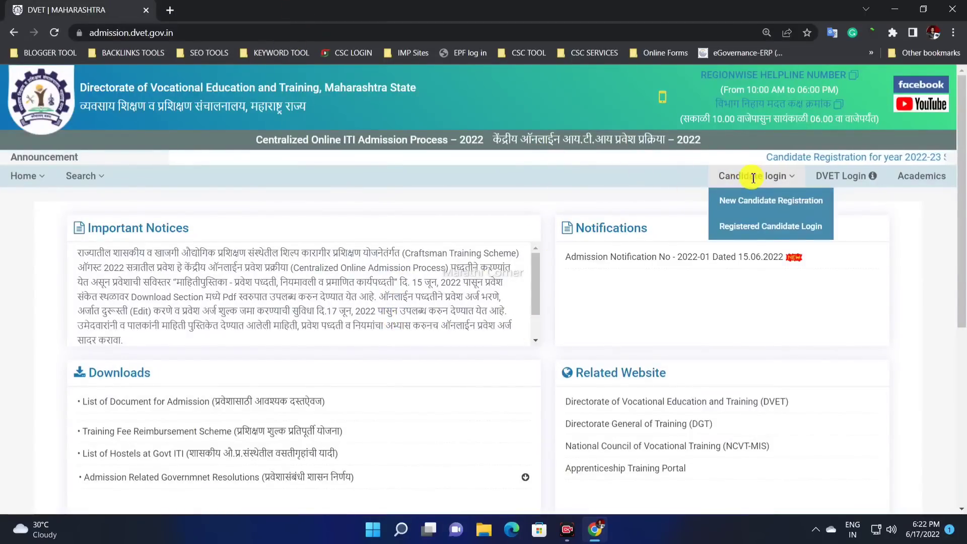
pyautogui.doubleClick(753, 179)
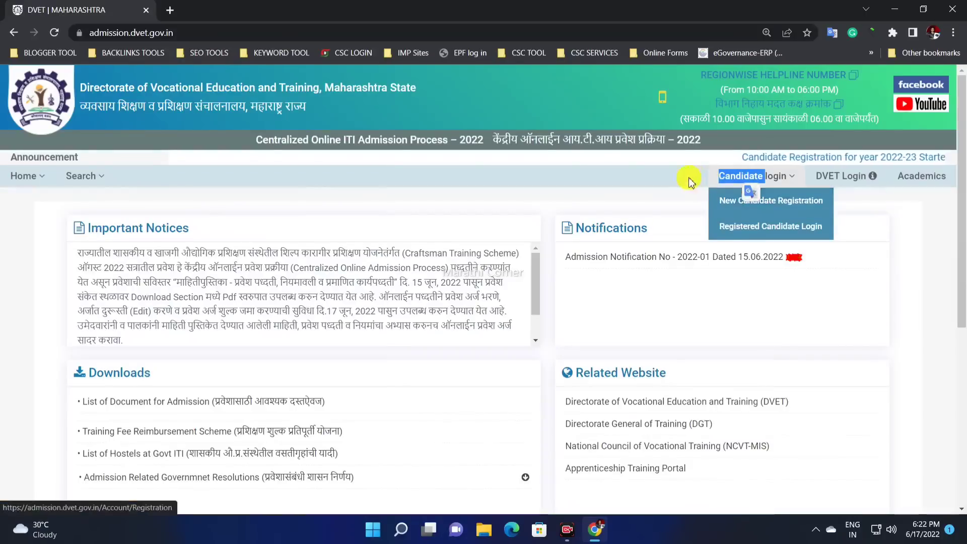
pyautogui.click(725, 176)
pyautogui.click(730, 177)
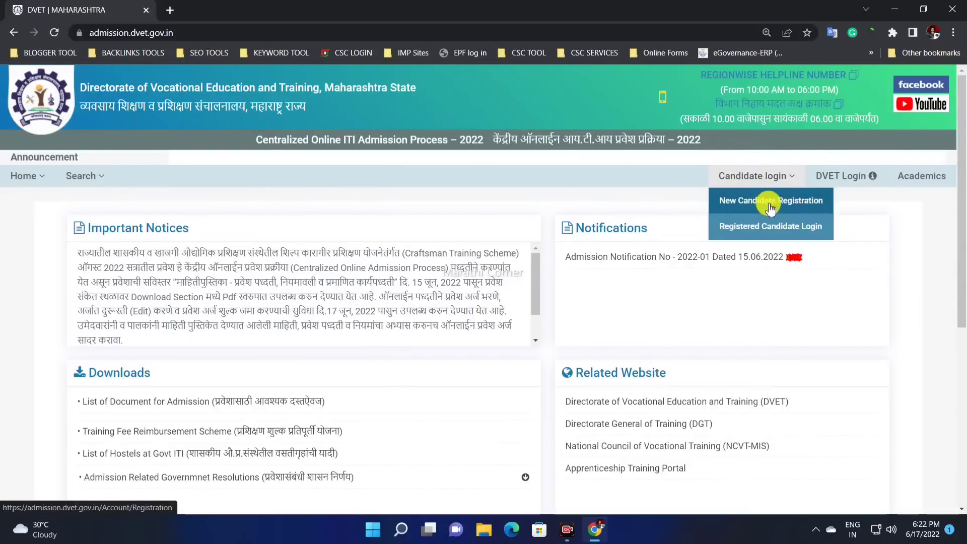
pyautogui.click(760, 204)
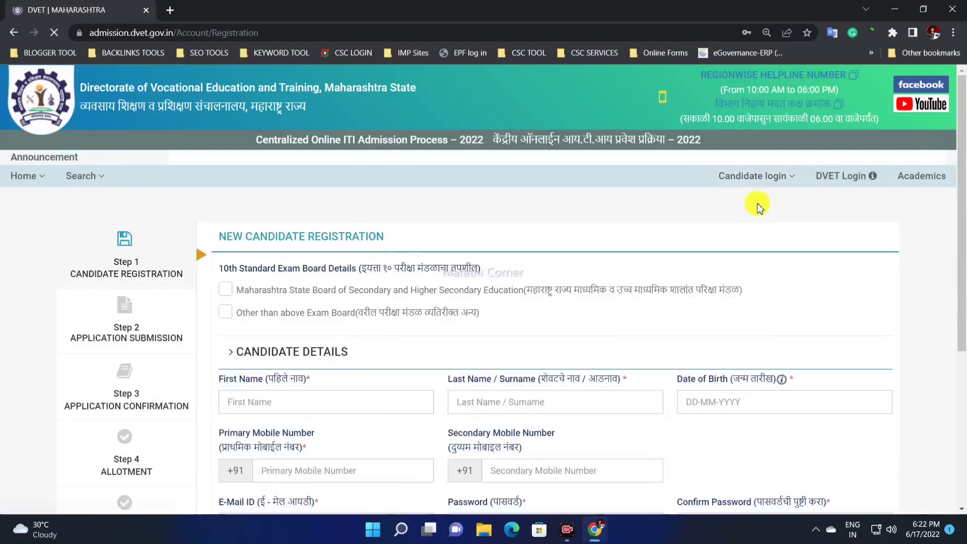
# Scroll down the registration form to the 10th Standard Exam Board Details section
pyautogui.scroll(-1, 433, 207)
pyautogui.scroll(1, 310, 210)
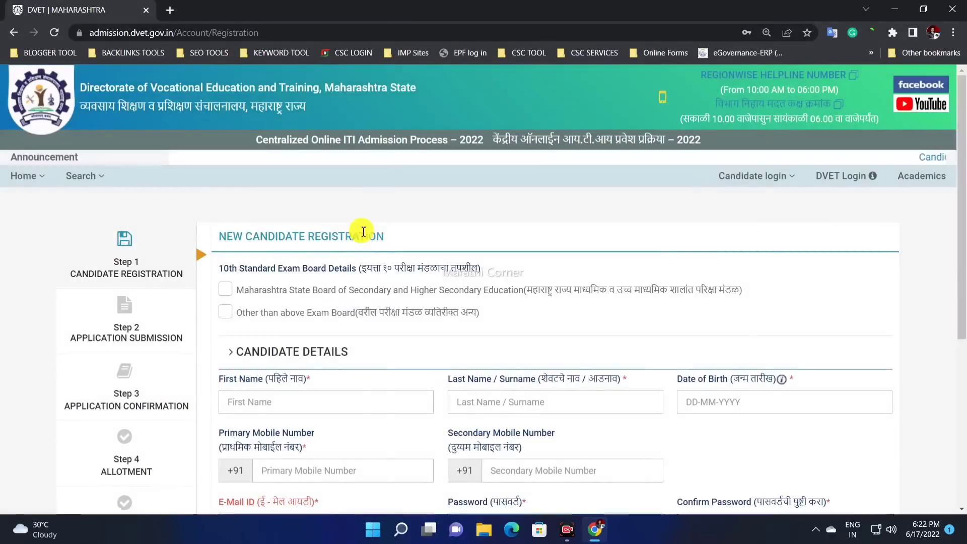
pyautogui.moveTo(331, 234); pyautogui.dragTo(278, 237)
pyautogui.scroll(-1, 261, 248)
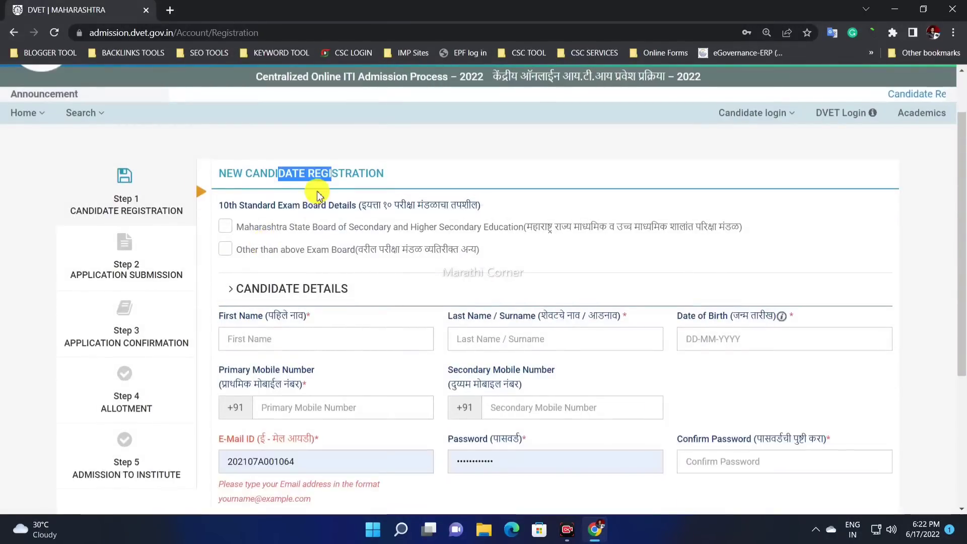
pyautogui.scroll(-1, 313, 193)
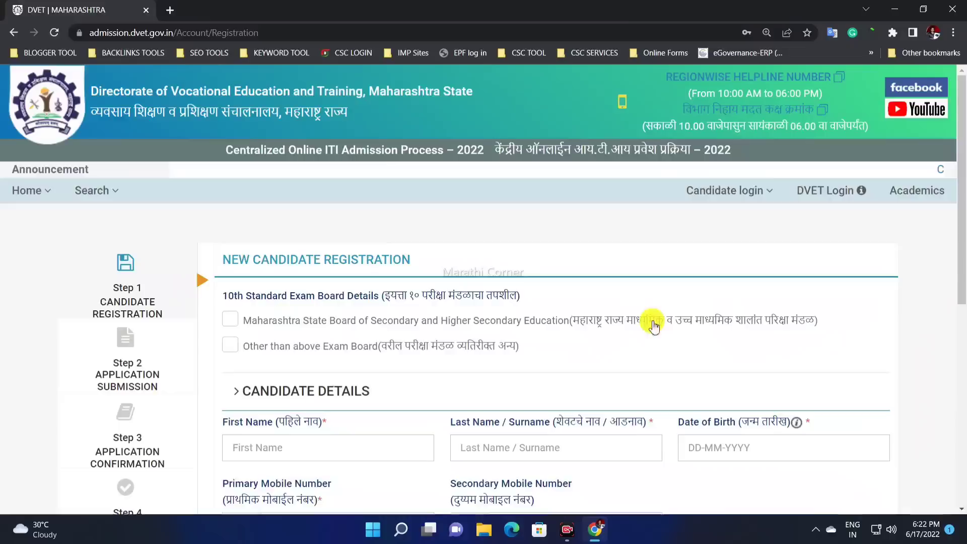
pyautogui.scroll(-1, 438, 262)
pyautogui.moveTo(229, 232); pyautogui.dragTo(517, 237)
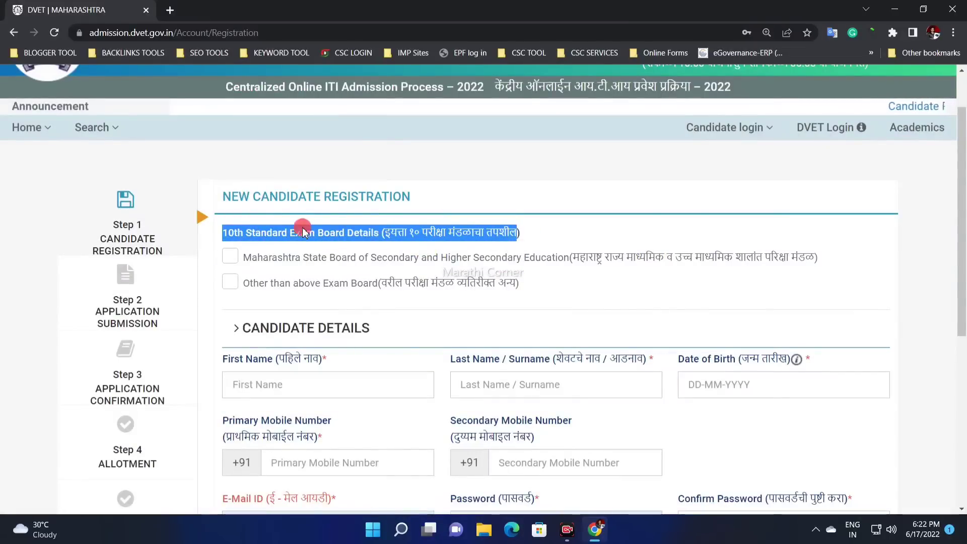
pyautogui.click(265, 269)
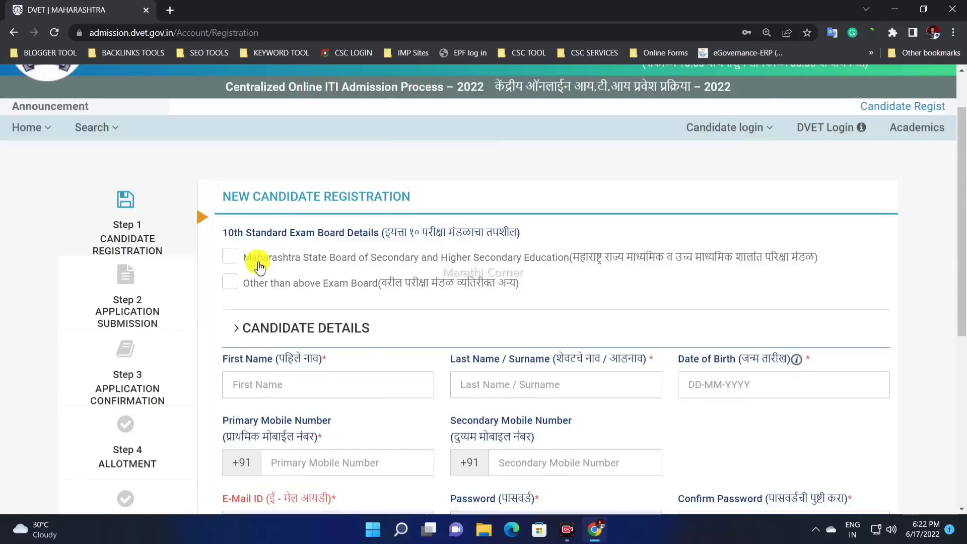
# Tick Maharashtra State Board, then switch to 'Other than above Exam Board'
pyautogui.moveTo(234, 232); pyautogui.dragTo(594, 254)
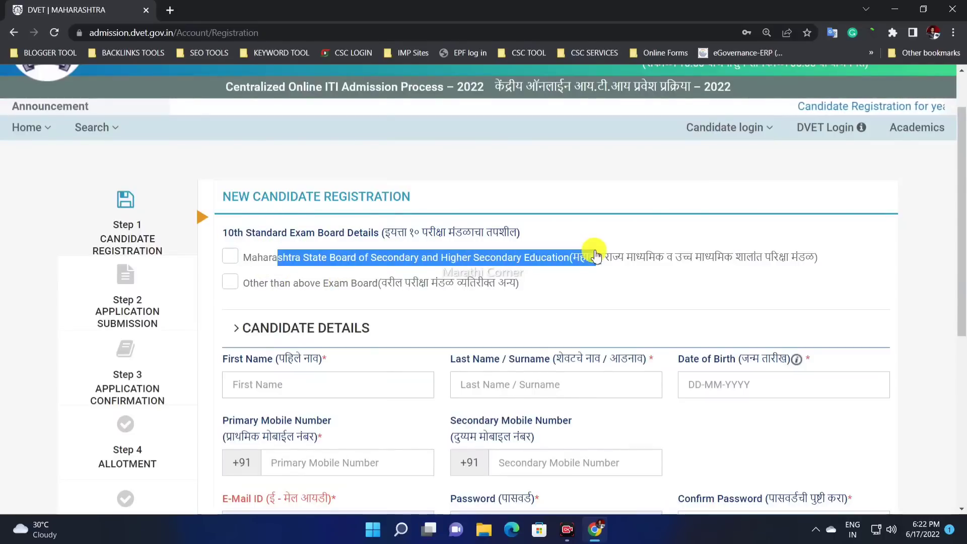
pyautogui.click(230, 261)
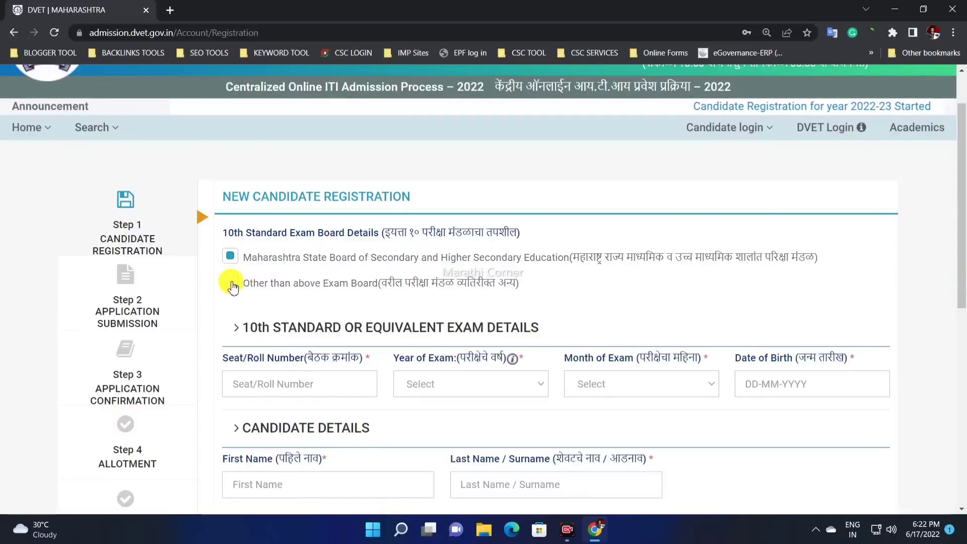
pyautogui.click(232, 285)
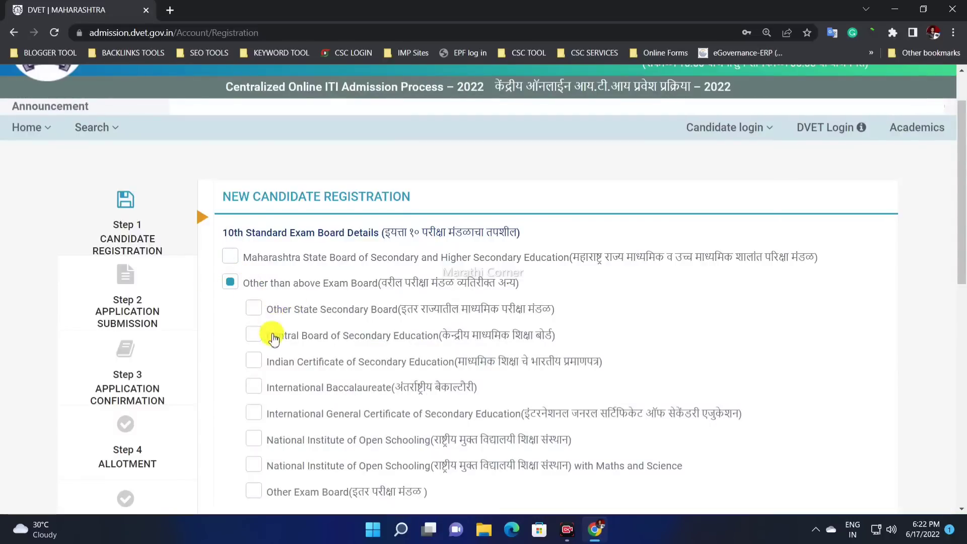
pyautogui.scroll(-1, 280, 365)
pyautogui.scroll(-1, 282, 337)
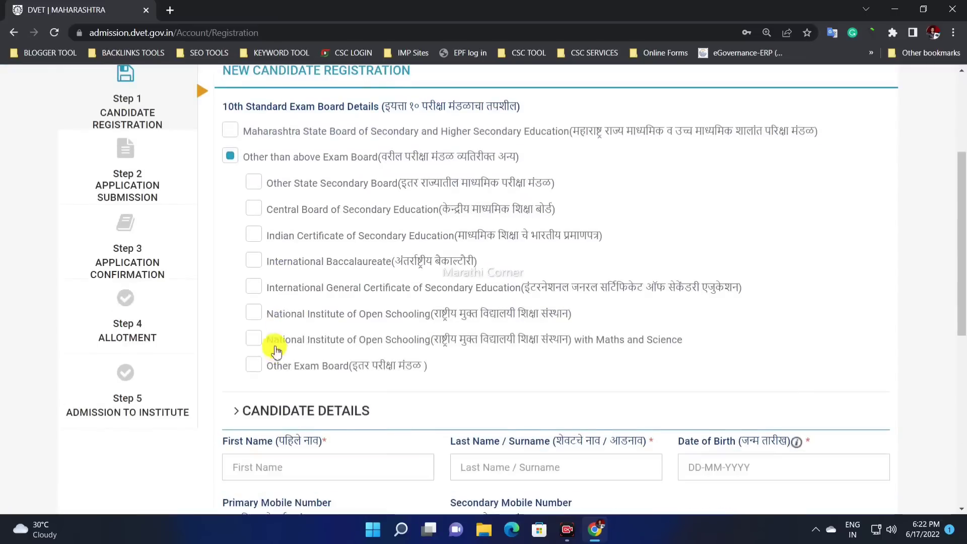
pyautogui.scroll(1, 274, 345)
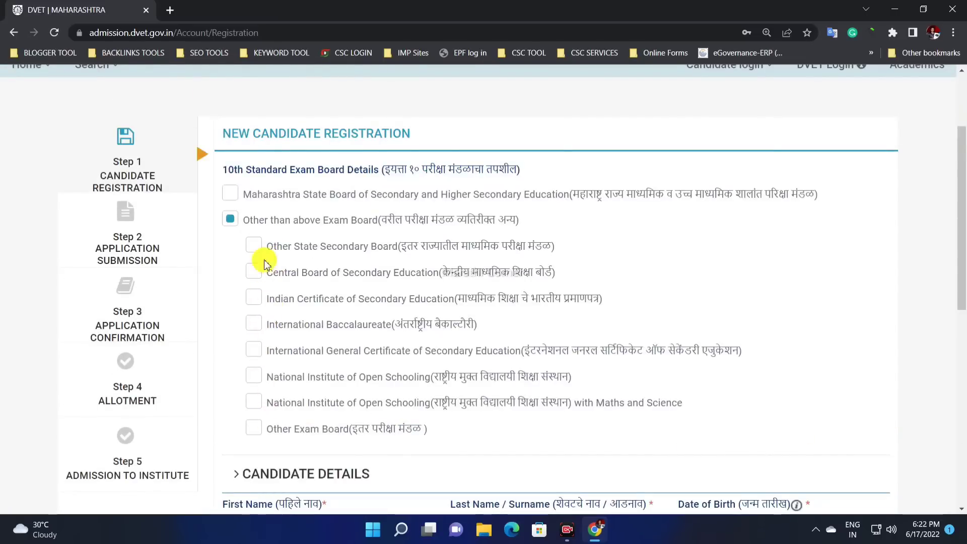
# Reselect Maharashtra State Board and enter the Seat/Roll Number
pyautogui.click(233, 198)
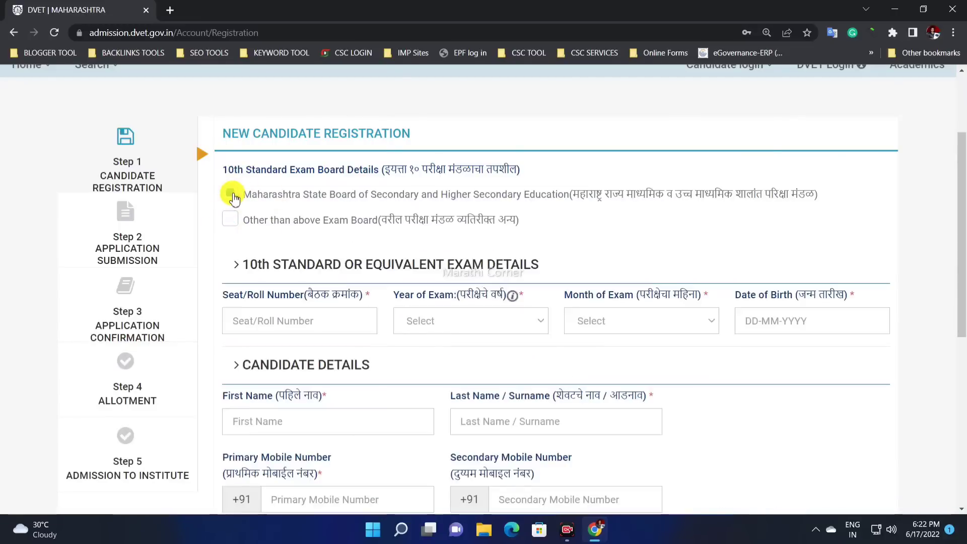
pyautogui.scroll(-2, 298, 189)
pyautogui.scroll(1, 255, 184)
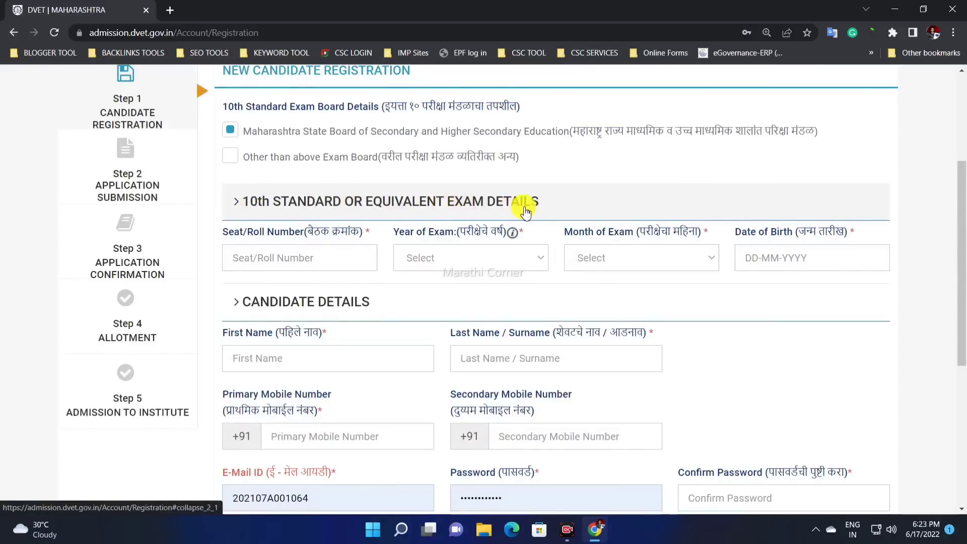
pyautogui.click(263, 253)
pyautogui.moveTo(229, 231); pyautogui.dragTo(346, 241)
pyautogui.click(265, 257)
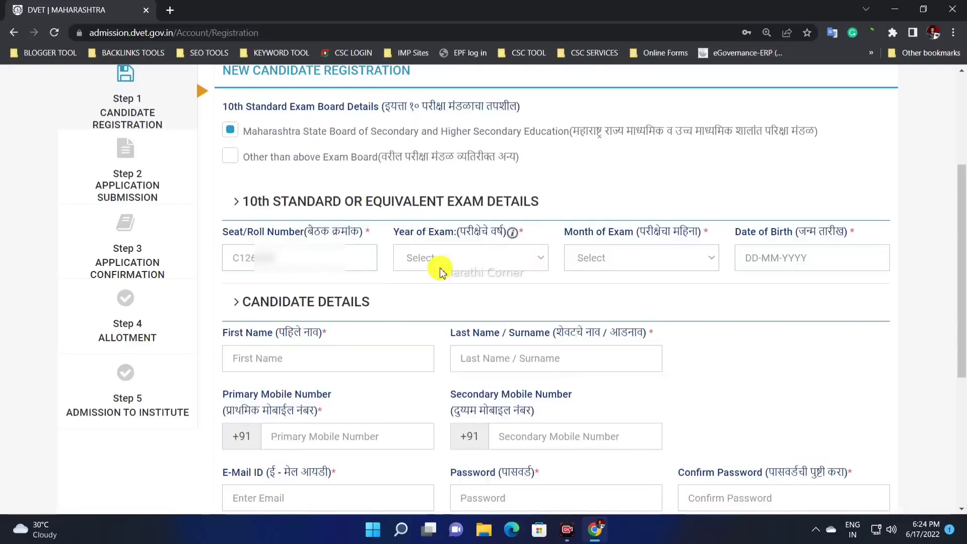
# Set Year of Exam to 2020 and Month of Exam to March
pyautogui.click(386, 283)
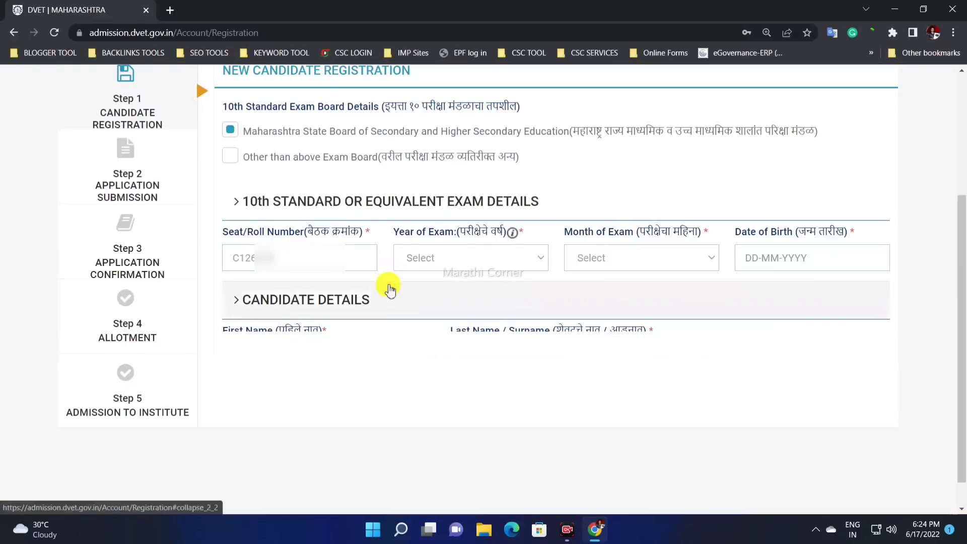
pyautogui.click(430, 218)
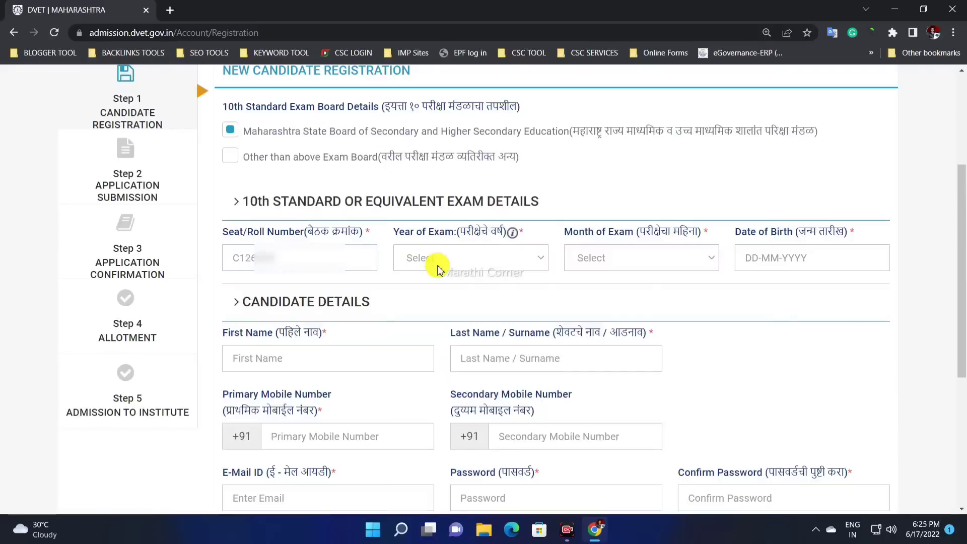
pyautogui.moveTo(399, 232); pyautogui.dragTo(427, 232)
pyautogui.click(412, 266)
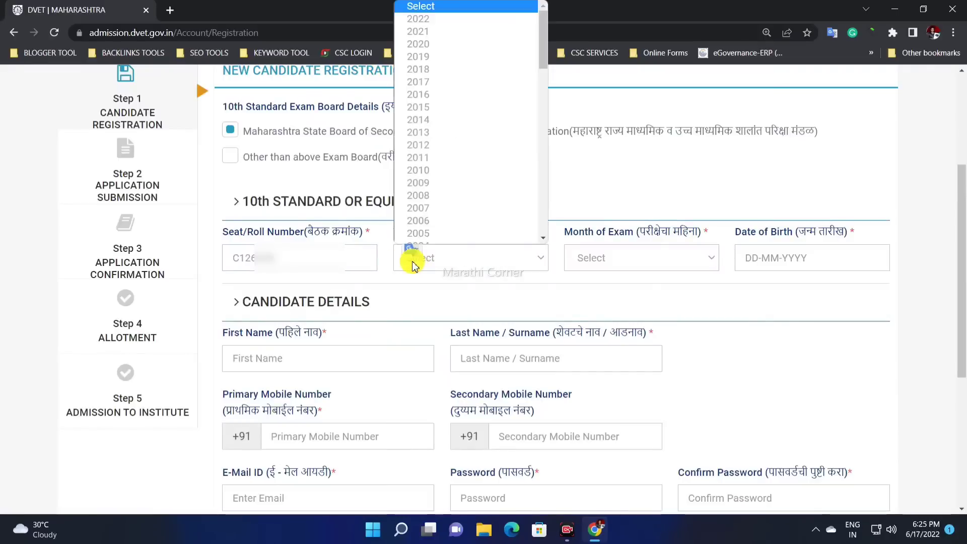
pyautogui.scroll(-6, 468, 181)
pyautogui.scroll(6, 460, 178)
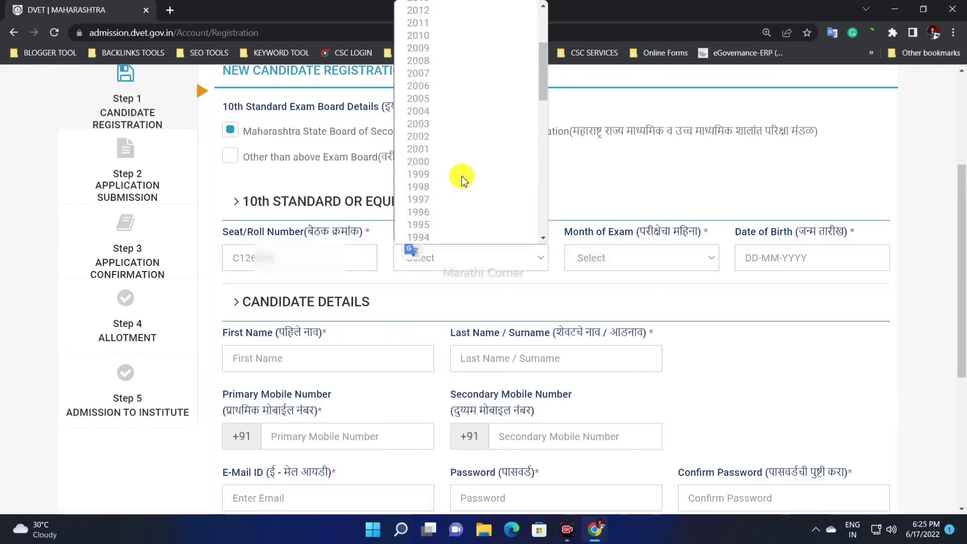
pyautogui.click(436, 45)
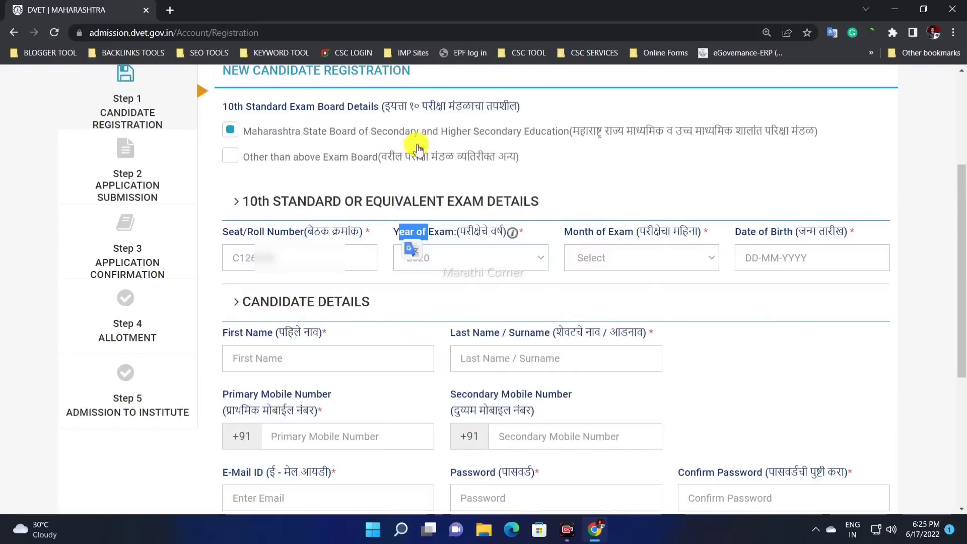
pyautogui.moveTo(567, 236); pyautogui.dragTo(645, 238)
pyautogui.click(607, 257)
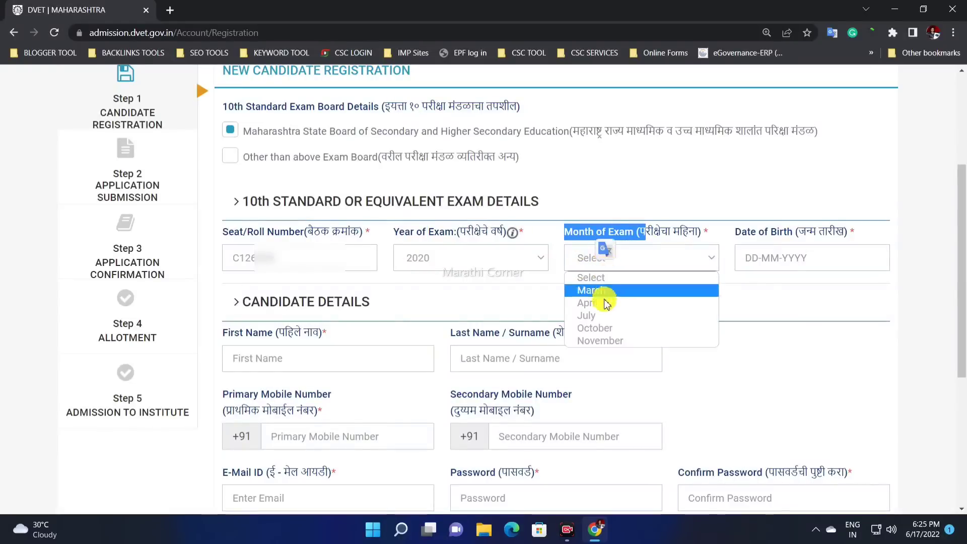
pyautogui.click(593, 289)
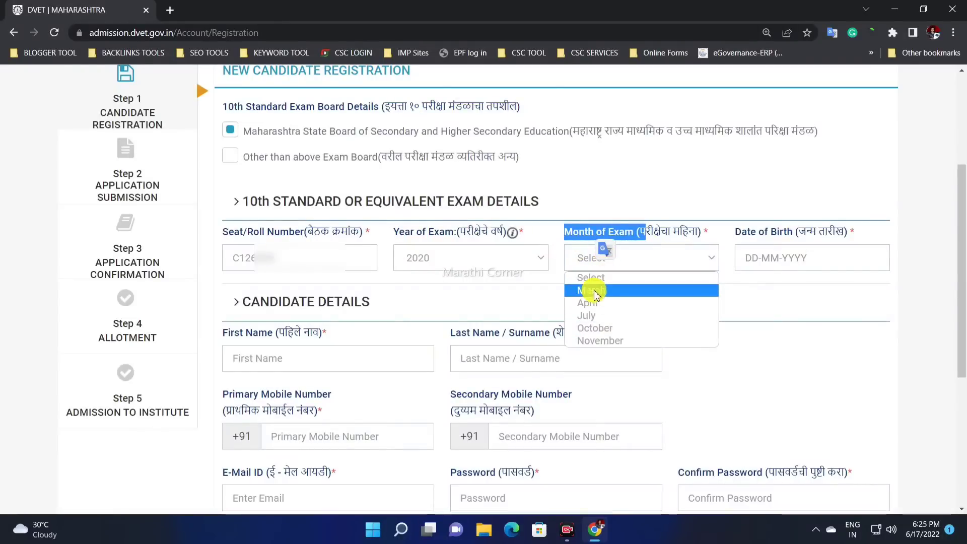
# Bring up the Date of Birth calendar picker
pyautogui.moveTo(739, 232); pyautogui.dragTo(816, 233)
pyautogui.click(758, 264)
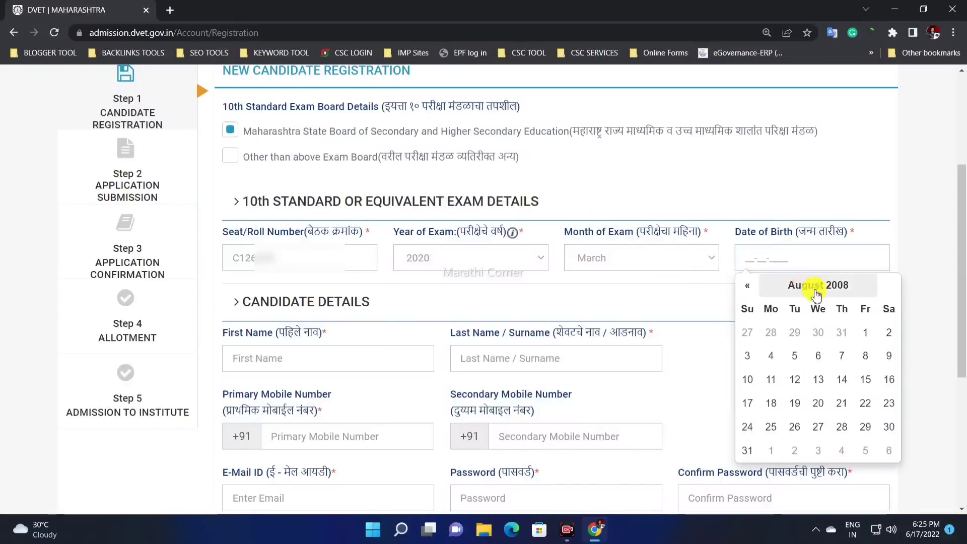
pyautogui.scroll(-4, 775, 434)
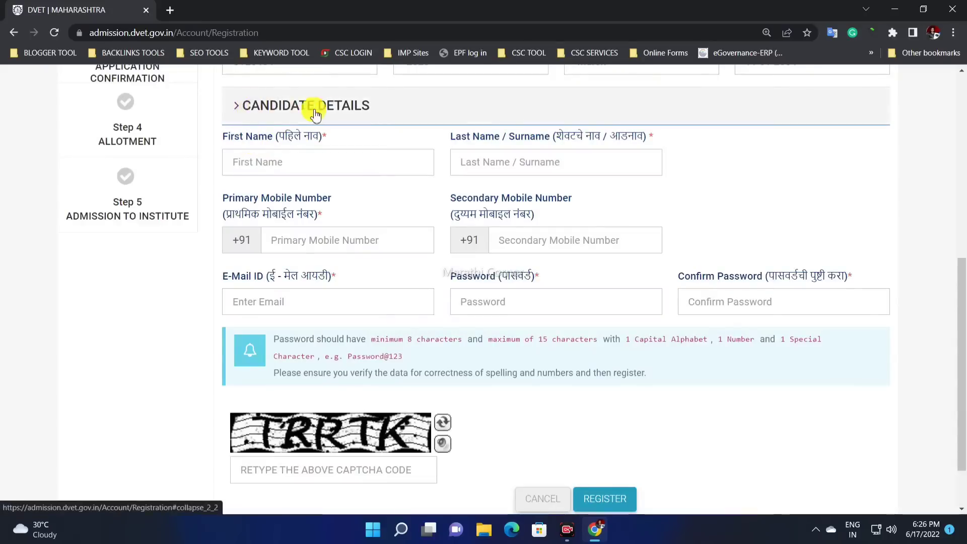
# Fill in the candidate's first name and last name
pyautogui.click(248, 158)
pyautogui.moveTo(230, 146); pyautogui.dragTo(302, 140)
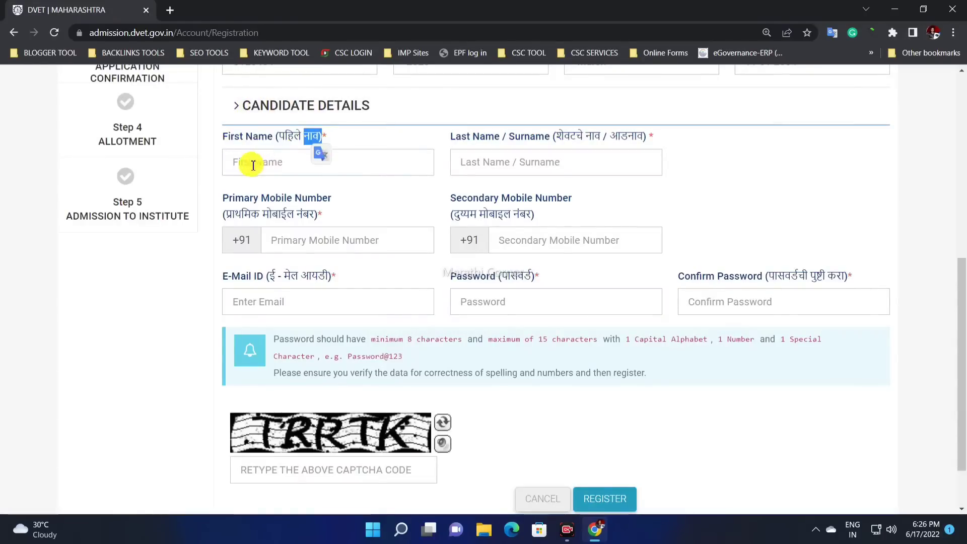
pyautogui.moveTo(235, 135); pyautogui.dragTo(315, 159)
pyautogui.click(315, 159)
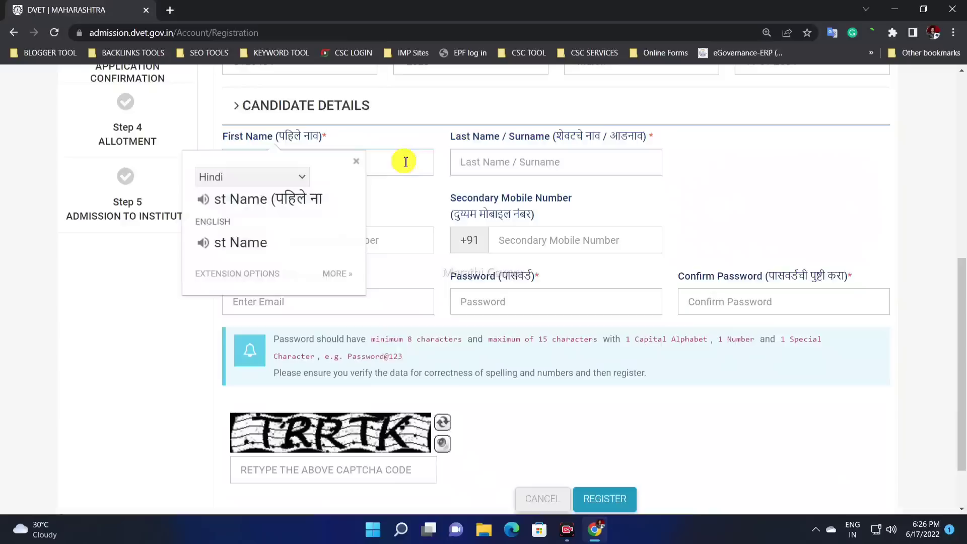
pyautogui.moveTo(498, 167); pyautogui.dragTo(552, 138)
pyautogui.click(499, 163)
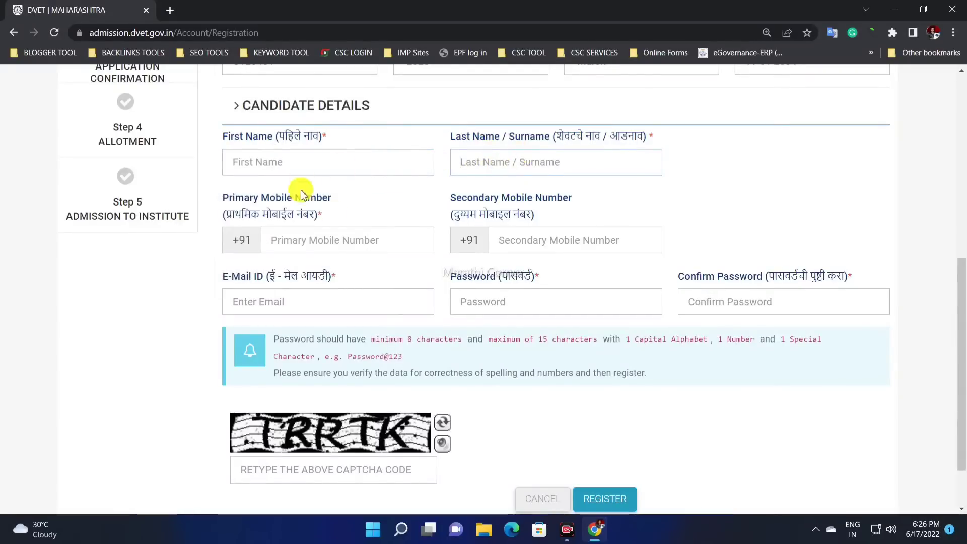
# Enter the candidate's mobile number, e-mail address, password and password confirmation
pyautogui.click(549, 242)
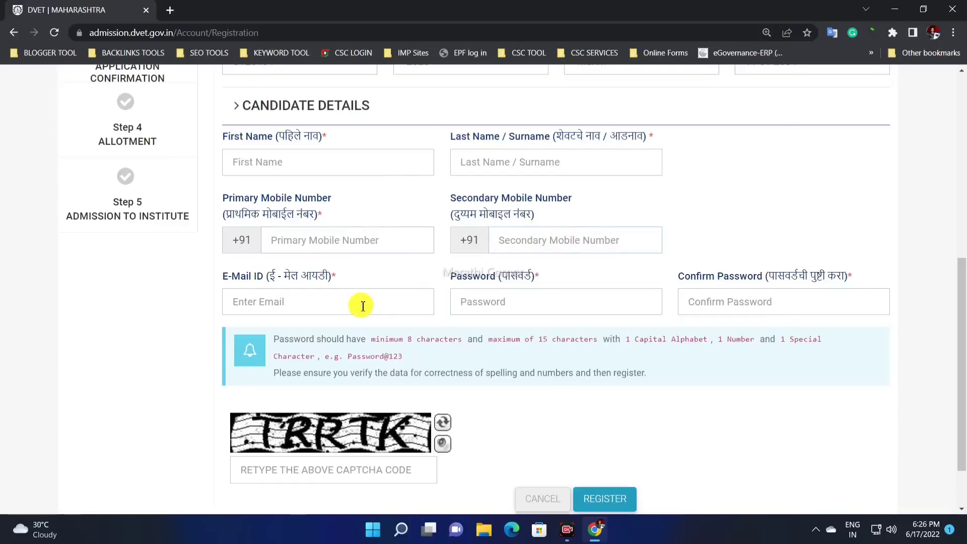
pyautogui.moveTo(259, 273); pyautogui.dragTo(319, 277)
pyautogui.click(282, 301)
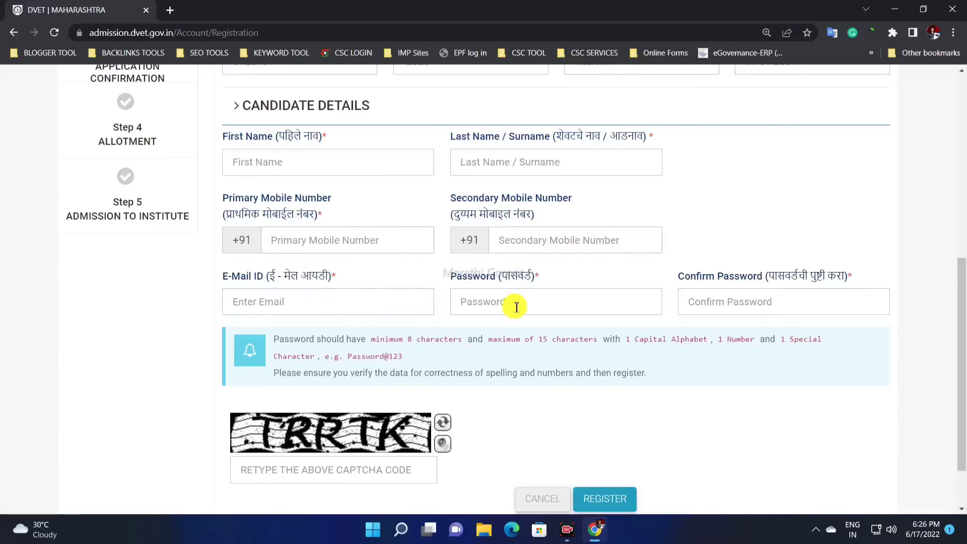
pyautogui.moveTo(481, 277); pyautogui.dragTo(517, 276)
pyautogui.click(477, 306)
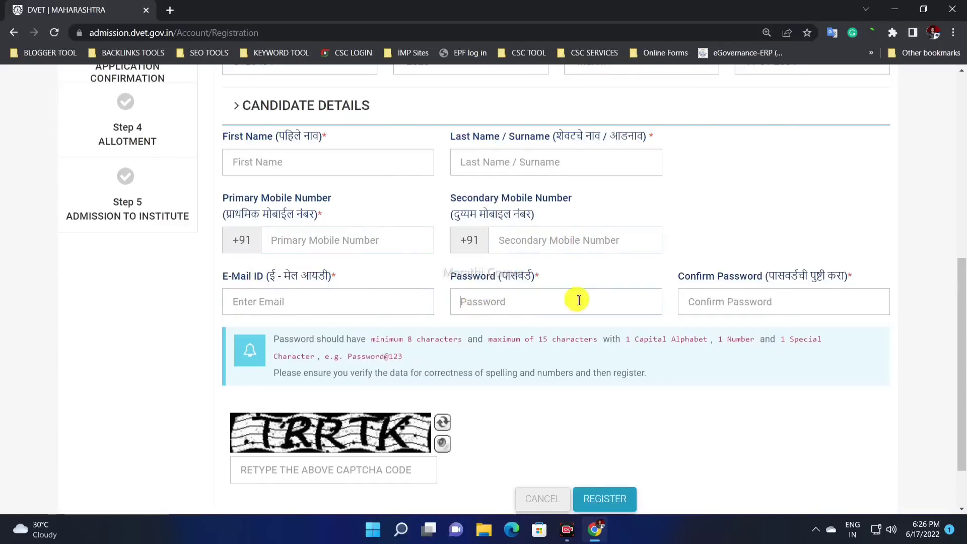
pyautogui.tripleClick(695, 277)
pyautogui.click(714, 305)
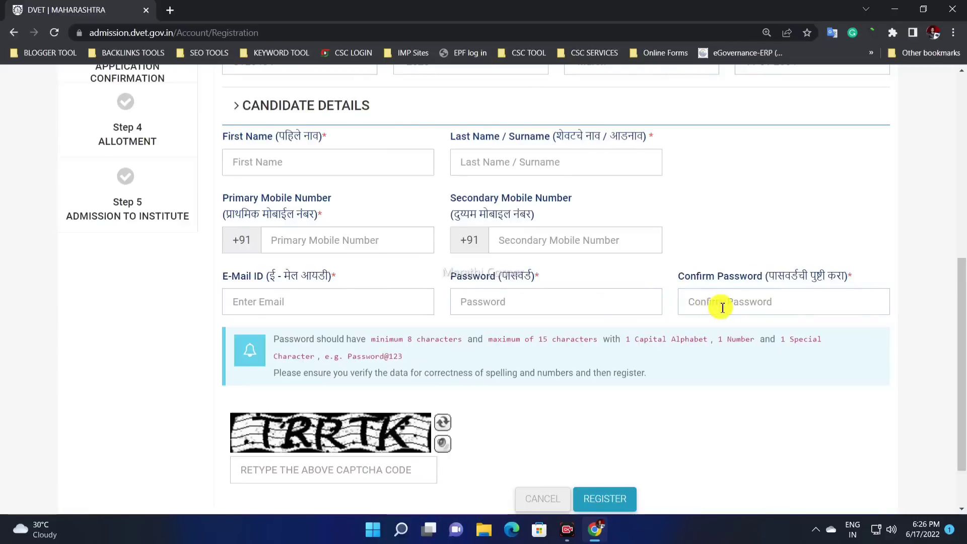
# Type the displayed captcha code into the captcha box
pyautogui.click(300, 478)
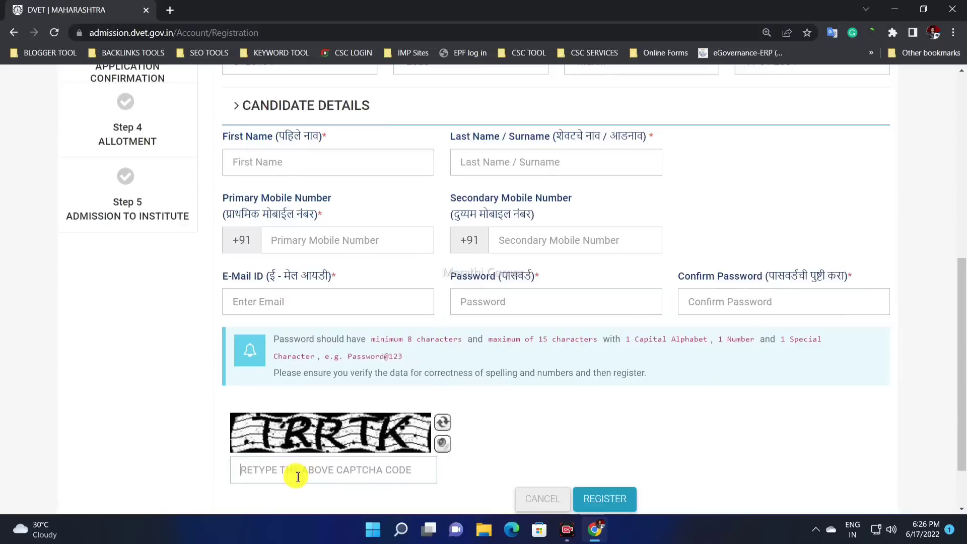
pyautogui.write('TRR')
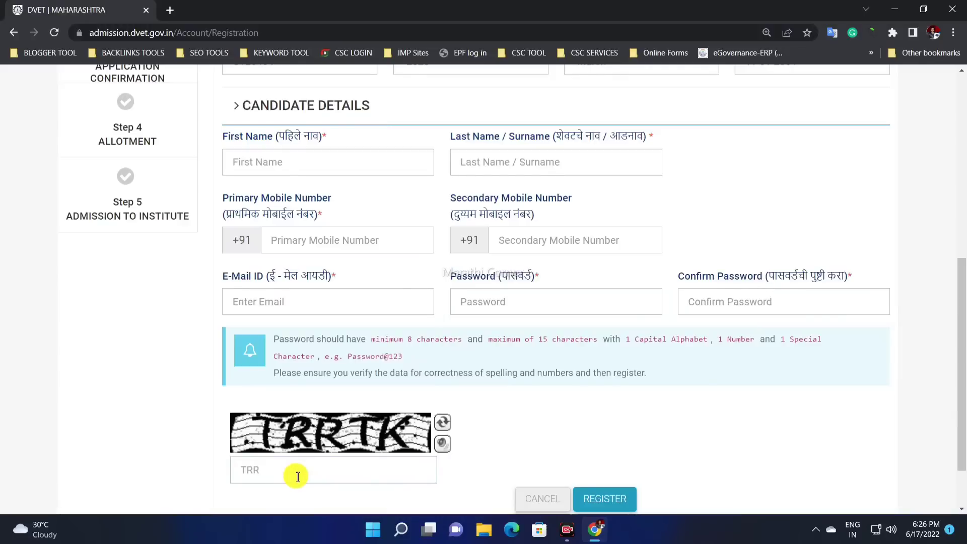
pyautogui.write('TK')
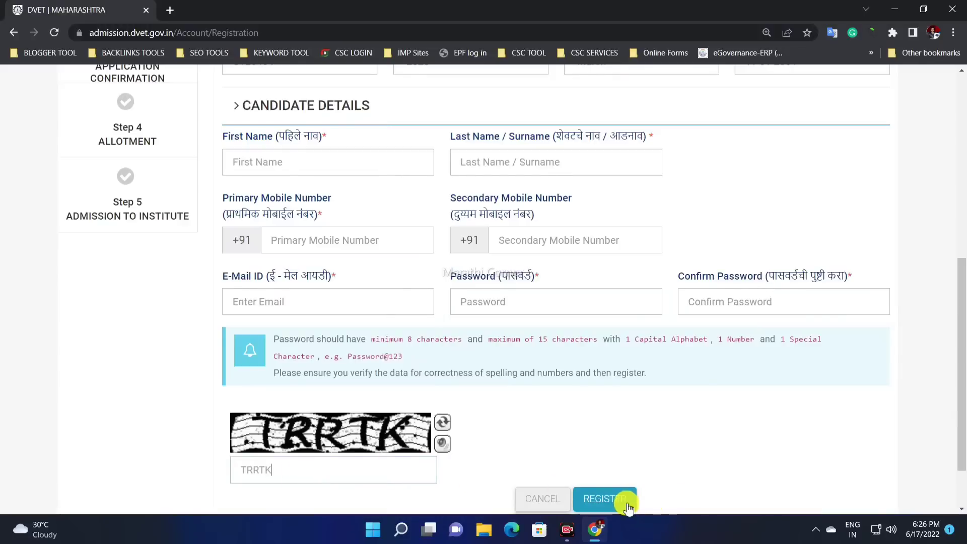
pyautogui.scroll(-2, 614, 491)
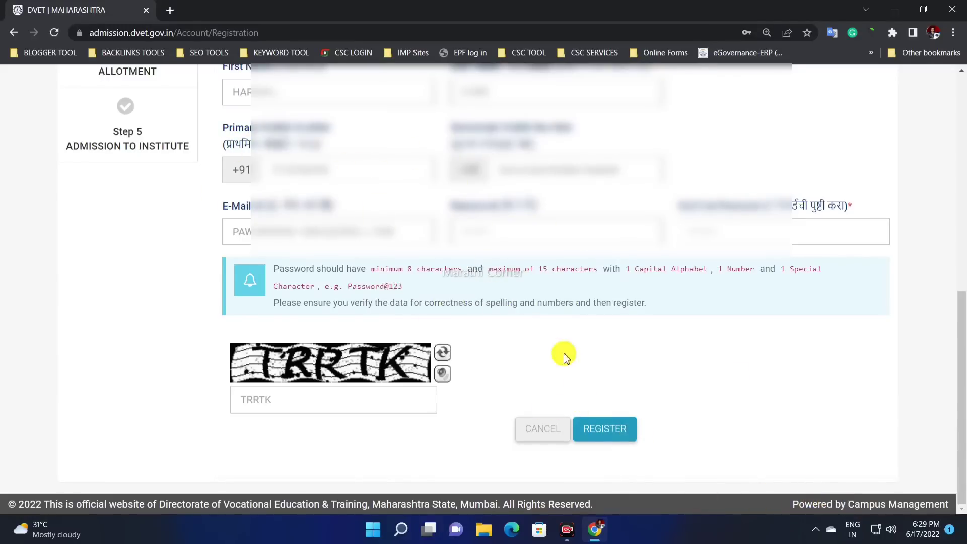
# Submit the registration, decline saving the password, and note the new registration number
pyautogui.click(616, 434)
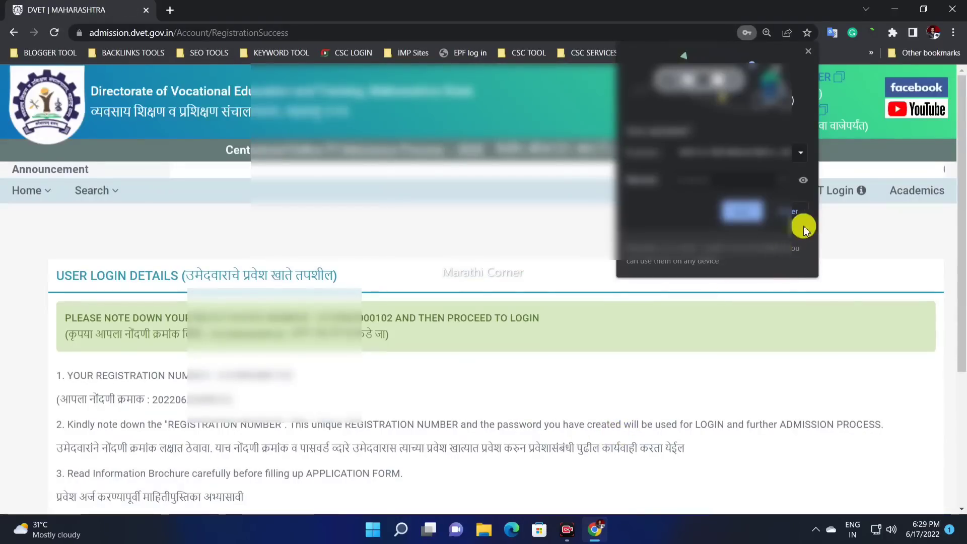
pyautogui.click(792, 212)
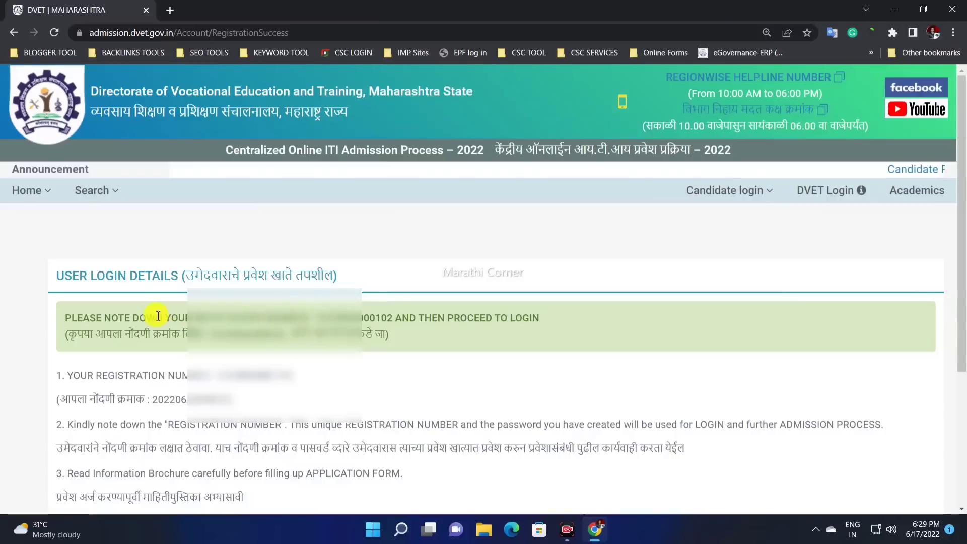
pyautogui.moveTo(84, 318); pyautogui.dragTo(245, 319)
pyautogui.click(267, 319)
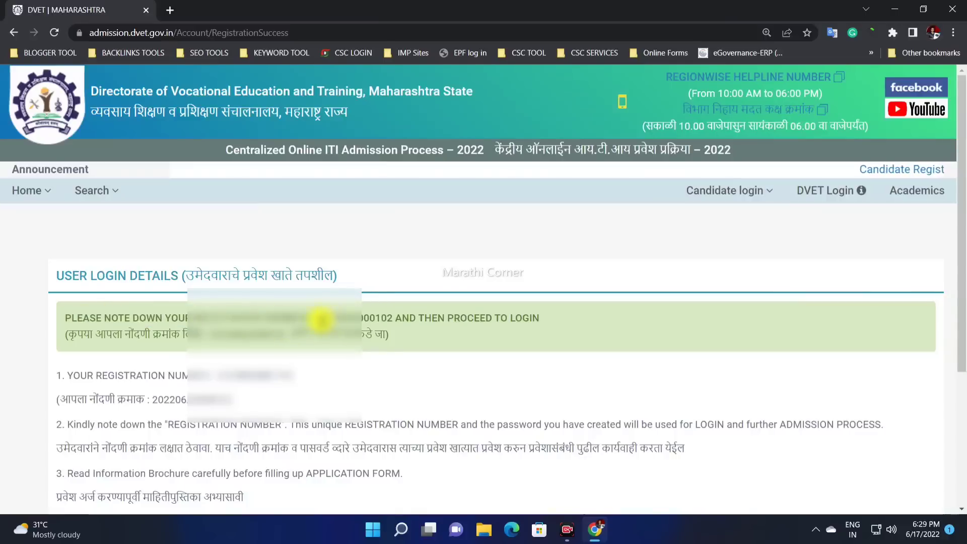
pyautogui.moveTo(320, 319); pyautogui.dragTo(397, 319)
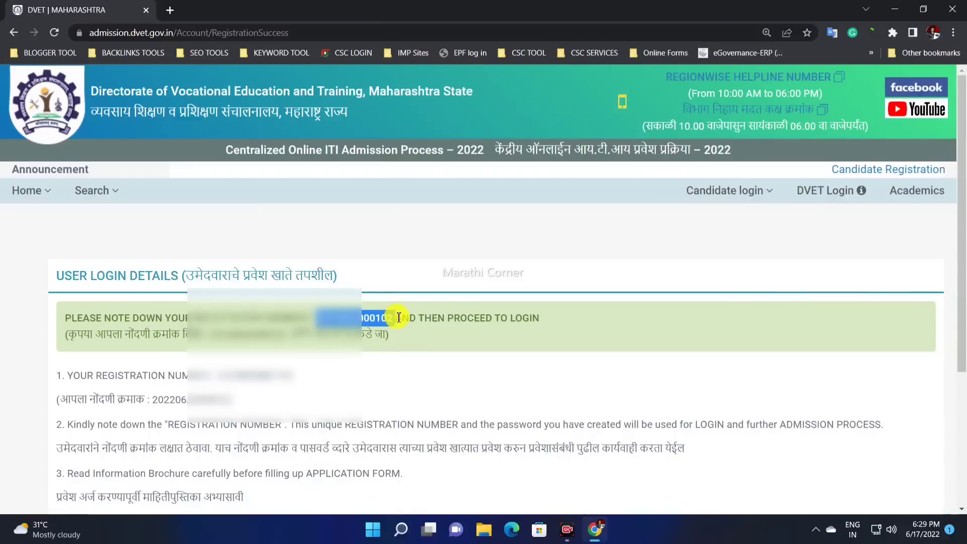
pyautogui.click(717, 193)
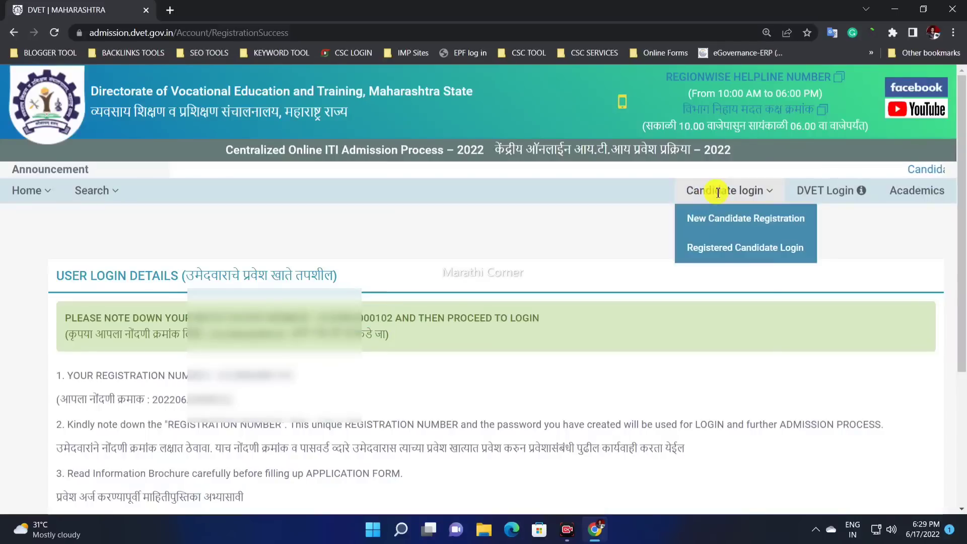
# Log in as a registered candidate using the registration number, password and captcha
pyautogui.click(715, 247)
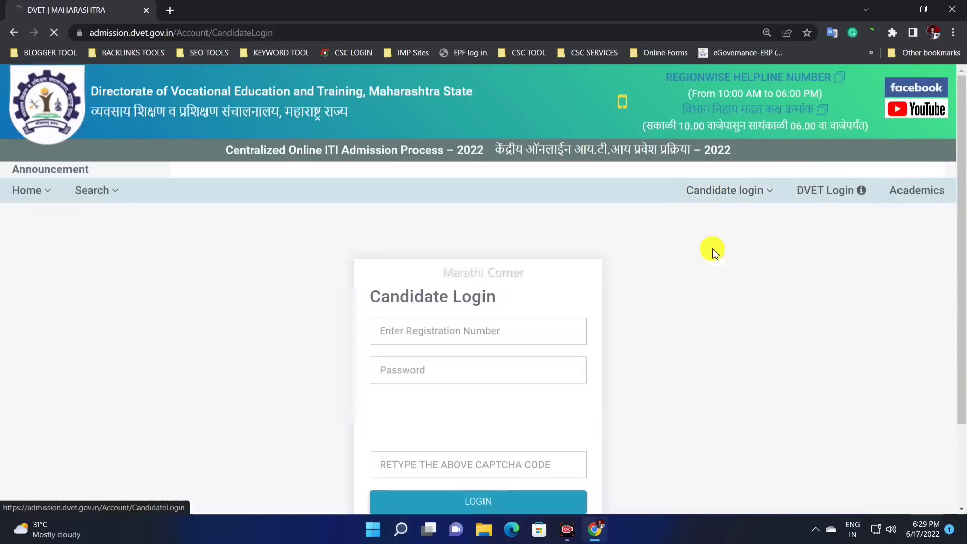
pyautogui.scroll(-1, 453, 282)
pyautogui.scroll(-1, 417, 249)
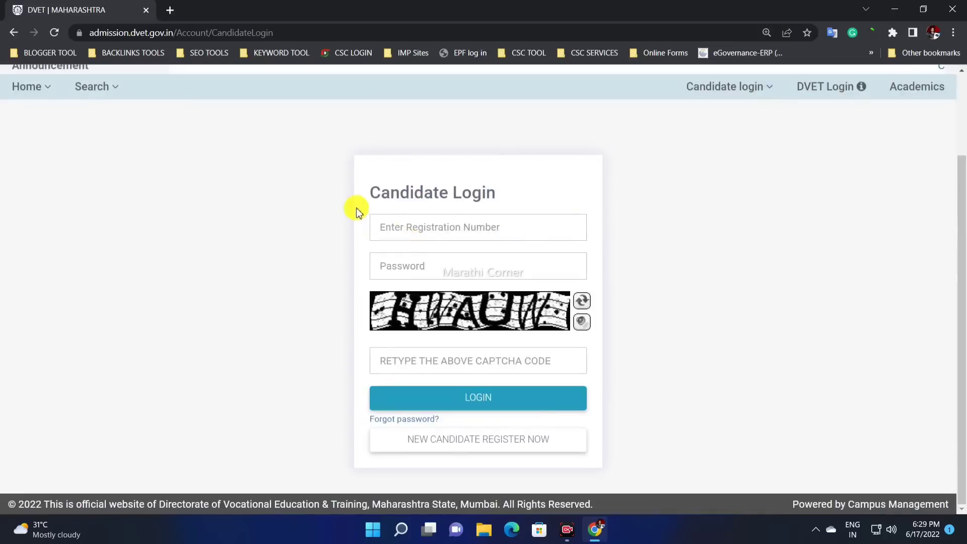
pyautogui.click(428, 224)
pyautogui.hotkey('ctrl', 'v')
pyautogui.hotkey('ctrl', 'v')
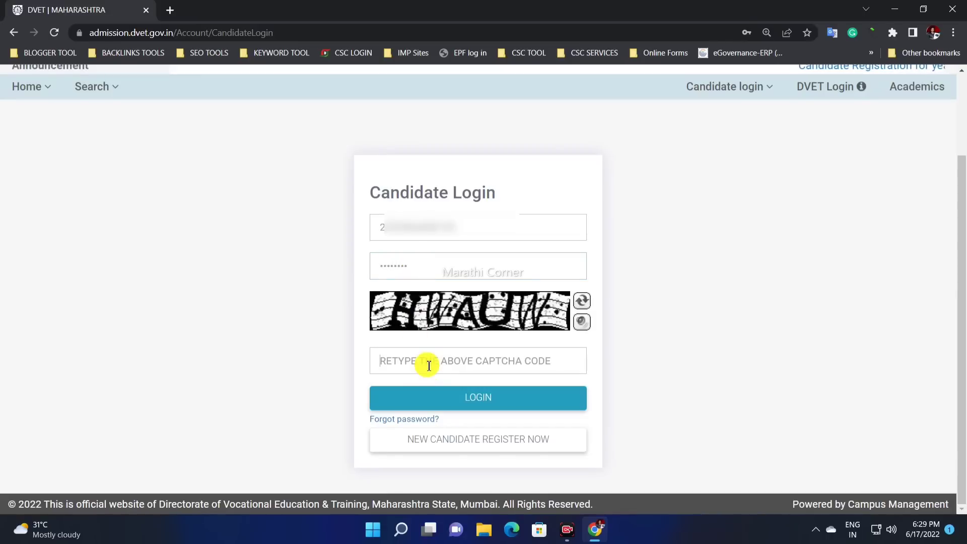
pyautogui.write('HWAUW')
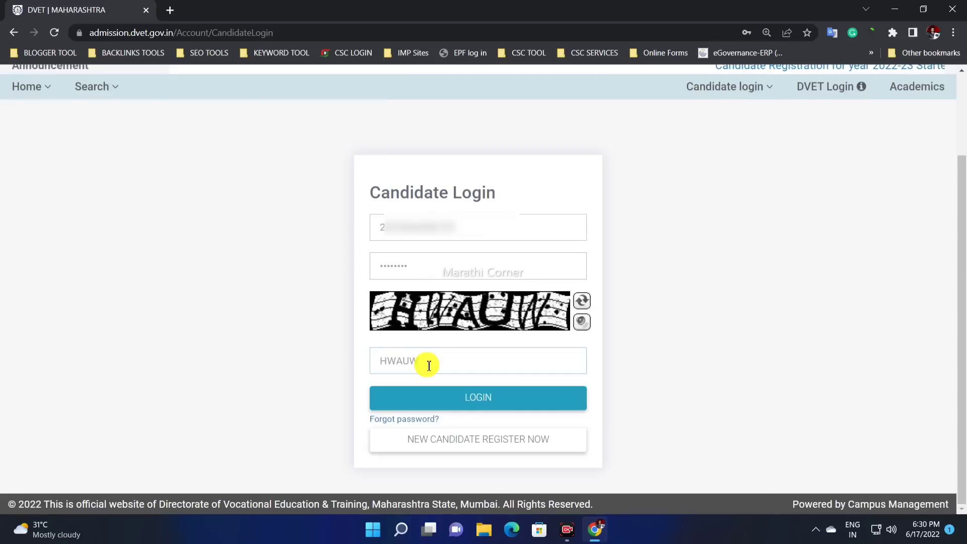
pyautogui.click(488, 404)
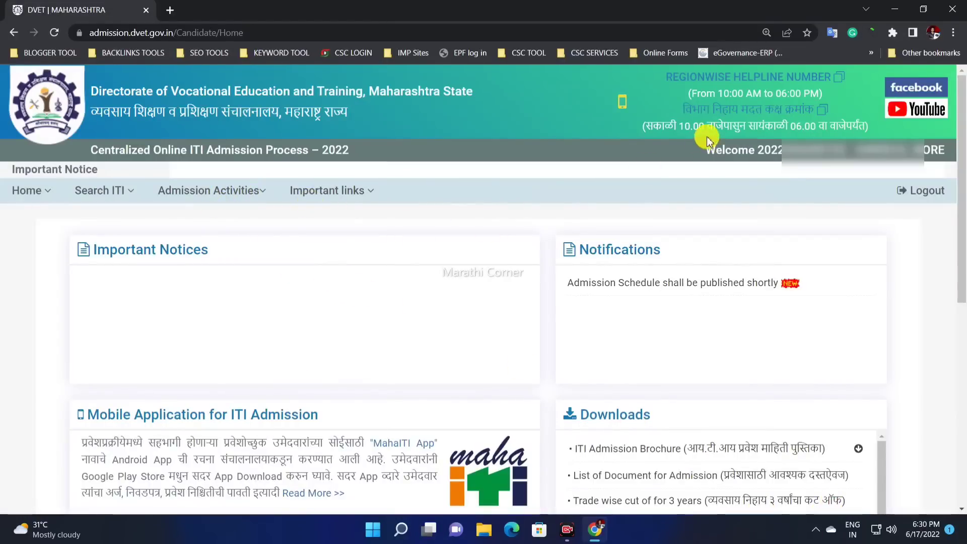
pyautogui.click(204, 193)
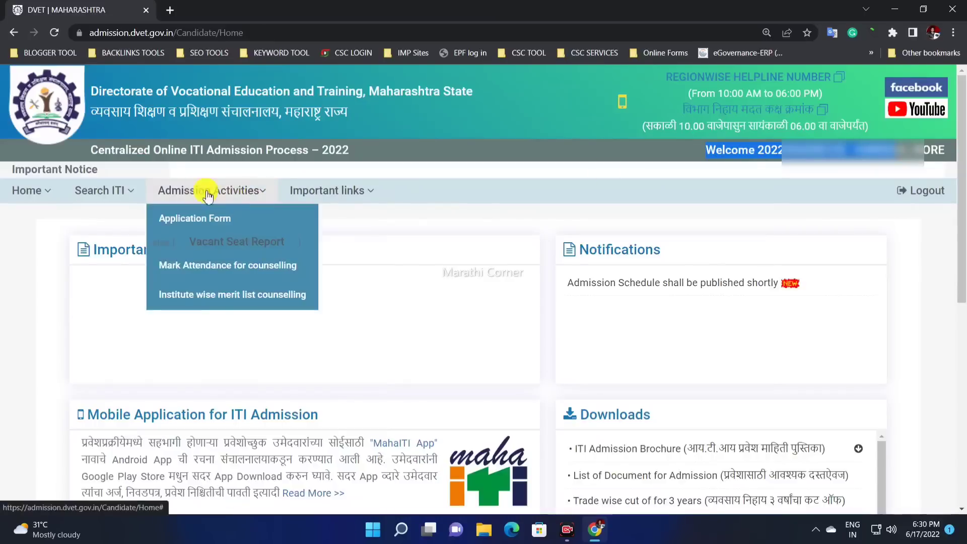
# Open Admission Activities > Application Form and read through the candidate instructions confirmation
pyautogui.click(211, 222)
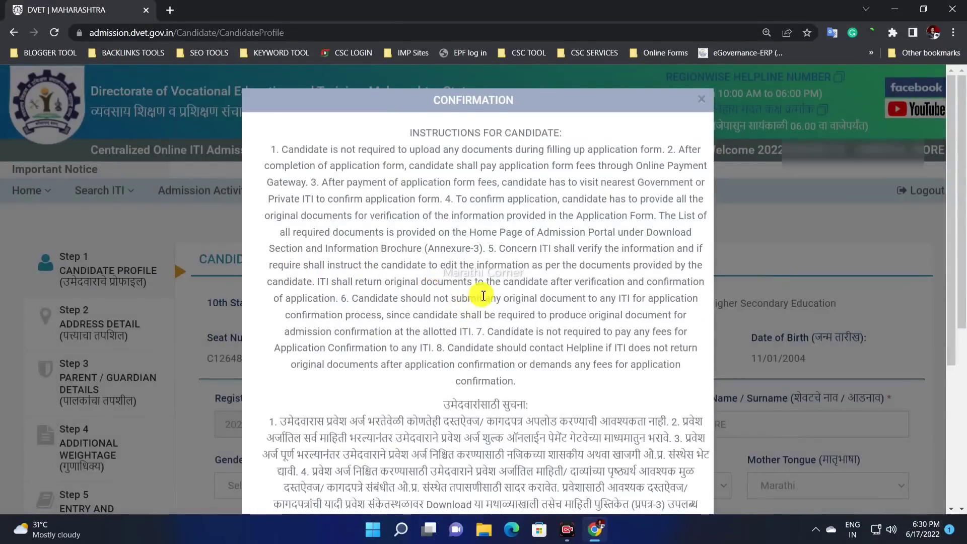
pyautogui.scroll(-7, 521, 312)
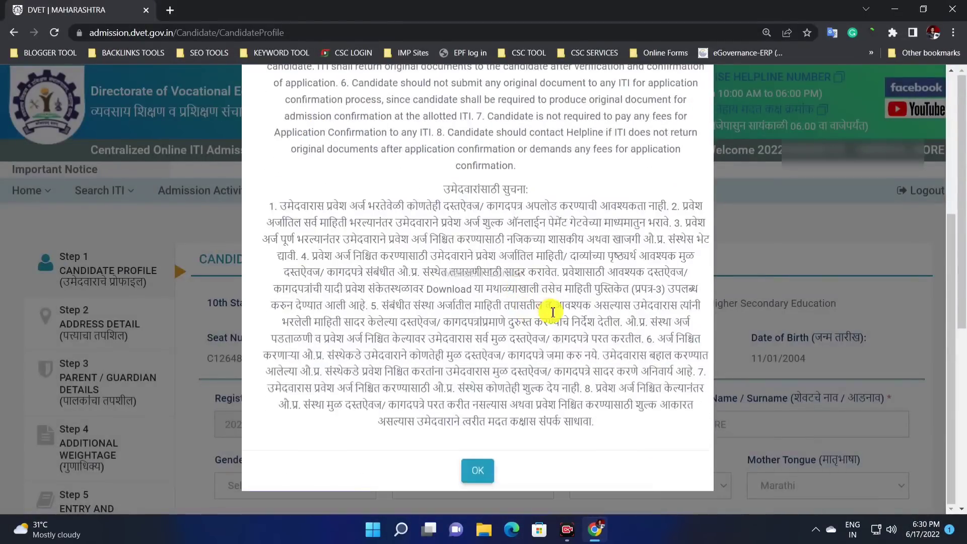
pyautogui.scroll(-1, 500, 382)
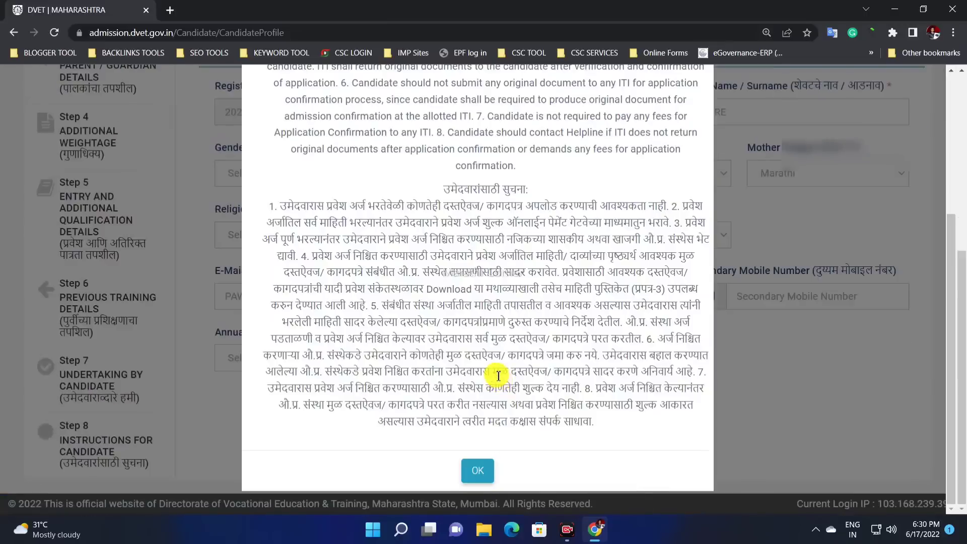
pyautogui.click(441, 207)
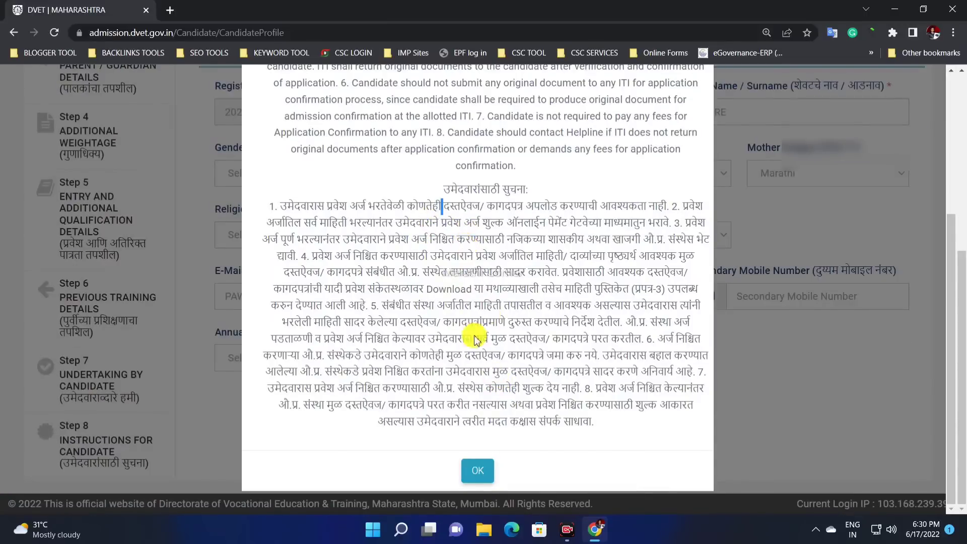
pyautogui.scroll(3, 475, 340)
pyautogui.scroll(-3, 478, 413)
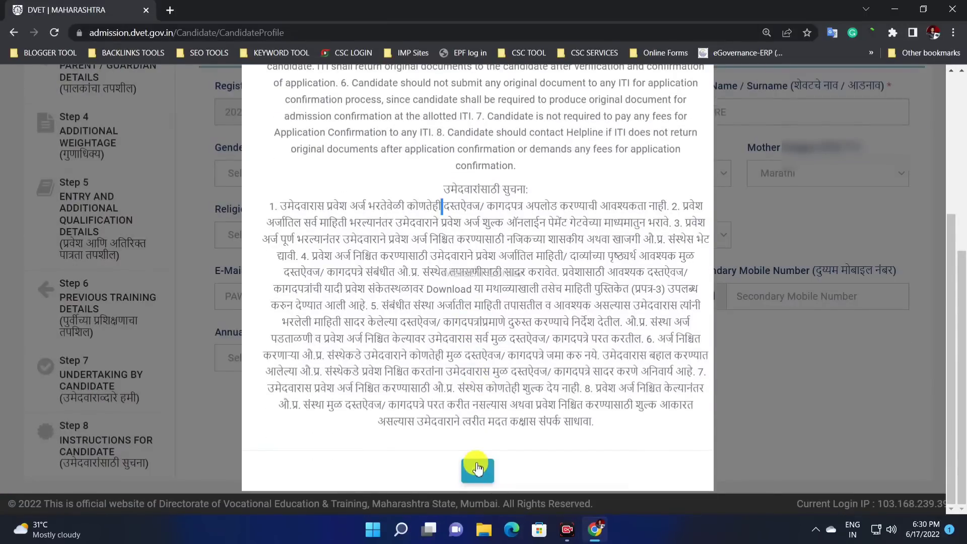
# Accept the instructions and set gender Male, nationality Indian and religion Hindu
pyautogui.click(477, 470)
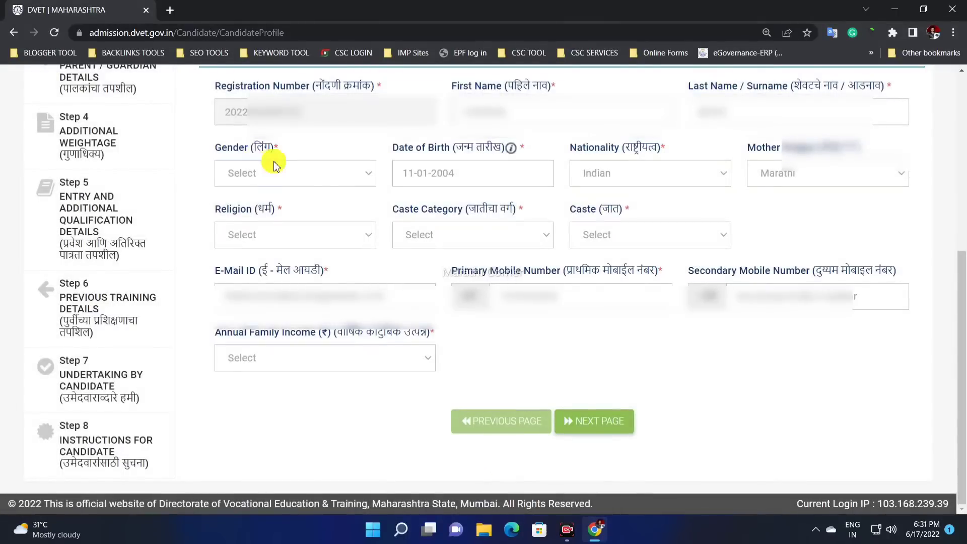
pyautogui.click(269, 173)
pyautogui.click(255, 218)
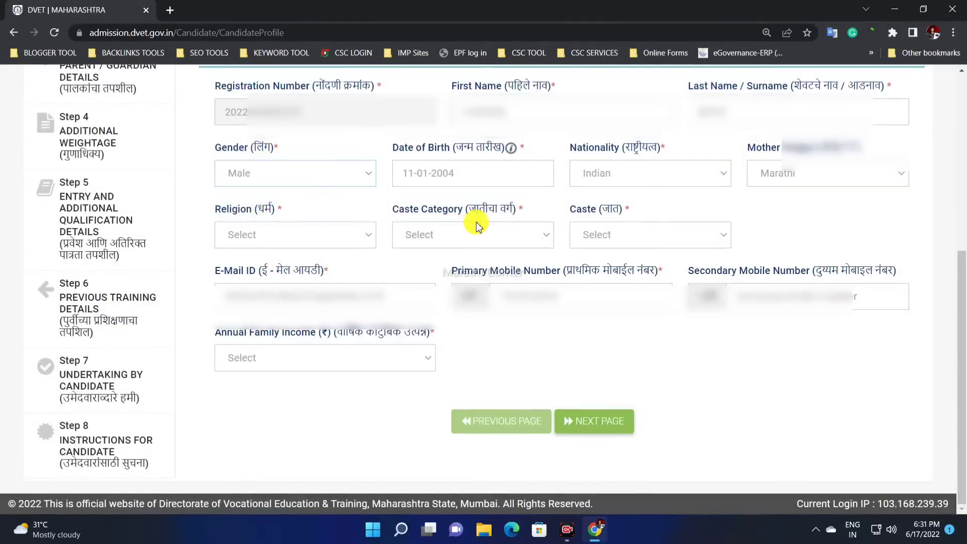
pyautogui.click(617, 174)
pyautogui.click(788, 207)
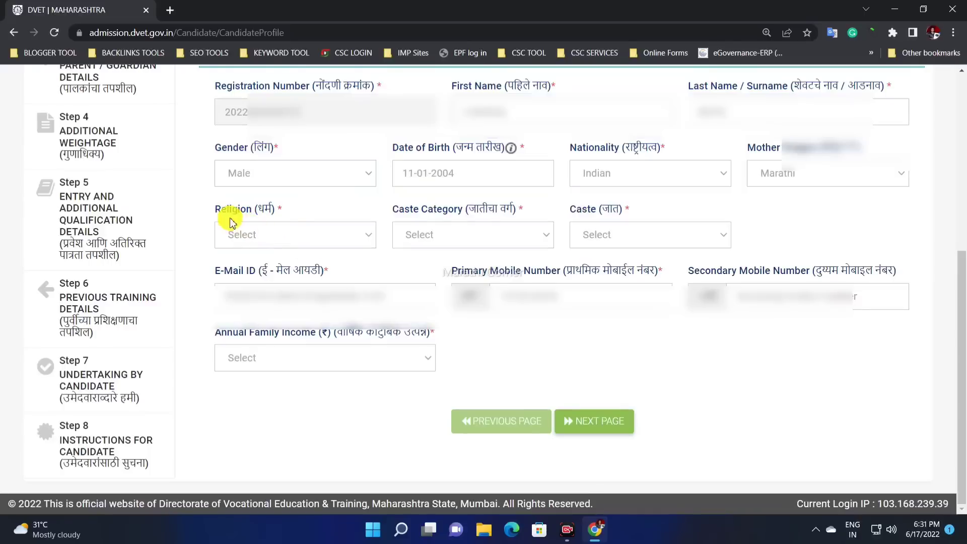
pyautogui.click(254, 236)
pyautogui.click(255, 282)
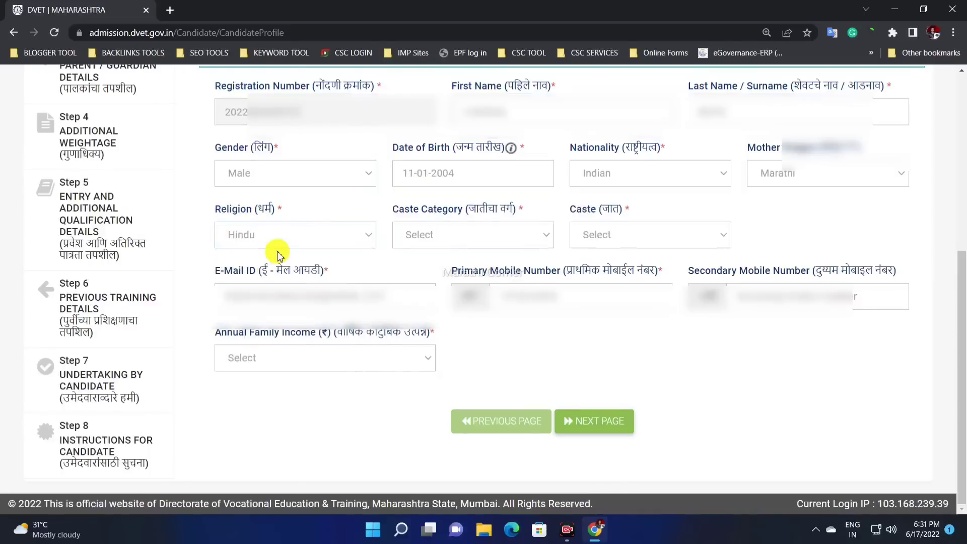
# Set Caste Category to NT 1 (NT-B) and Caste to Joshi
pyautogui.click(457, 227)
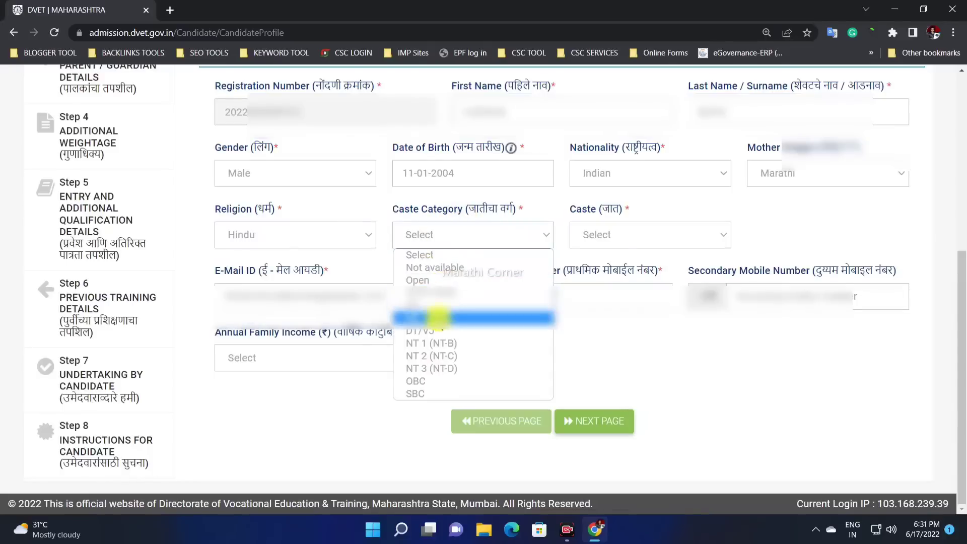
pyautogui.click(430, 280)
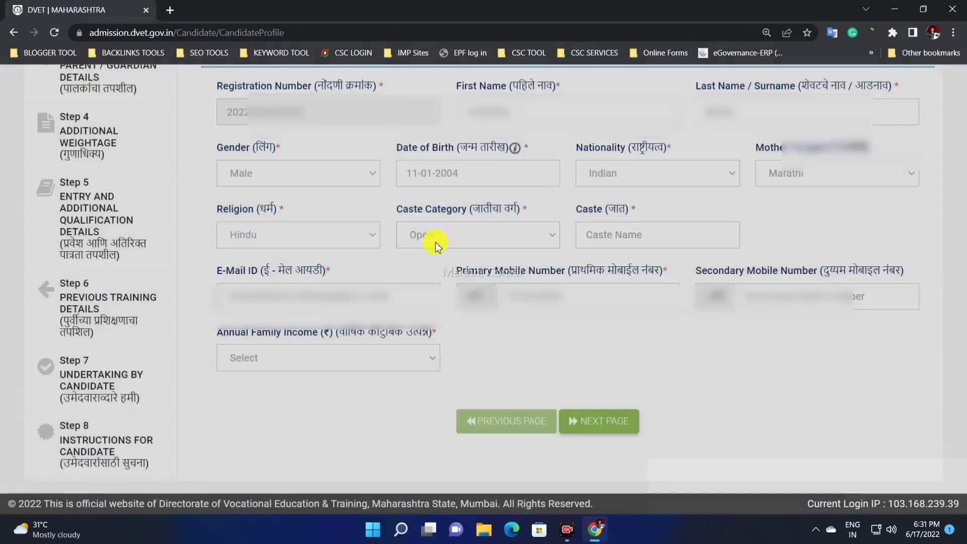
pyautogui.click(429, 235)
pyautogui.click(441, 317)
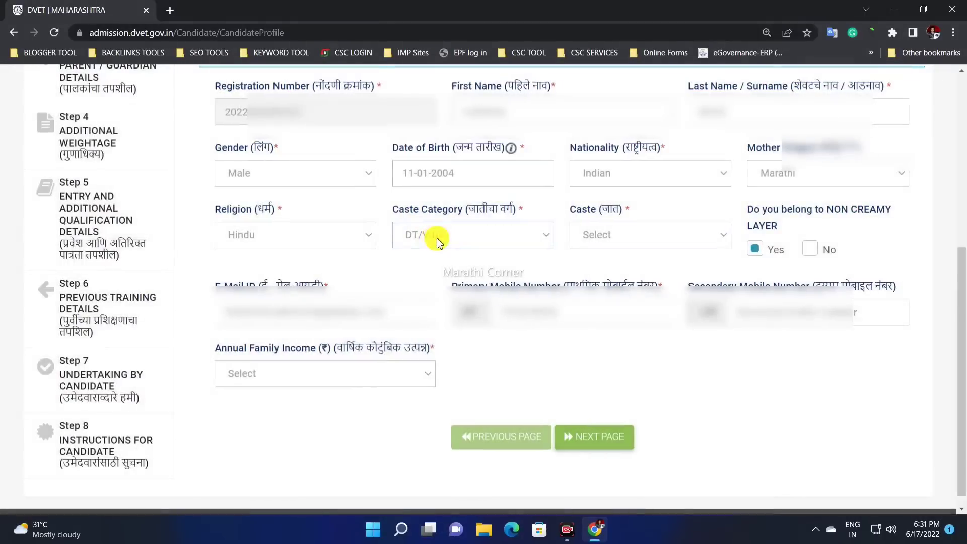
pyautogui.click(433, 235)
pyautogui.click(446, 344)
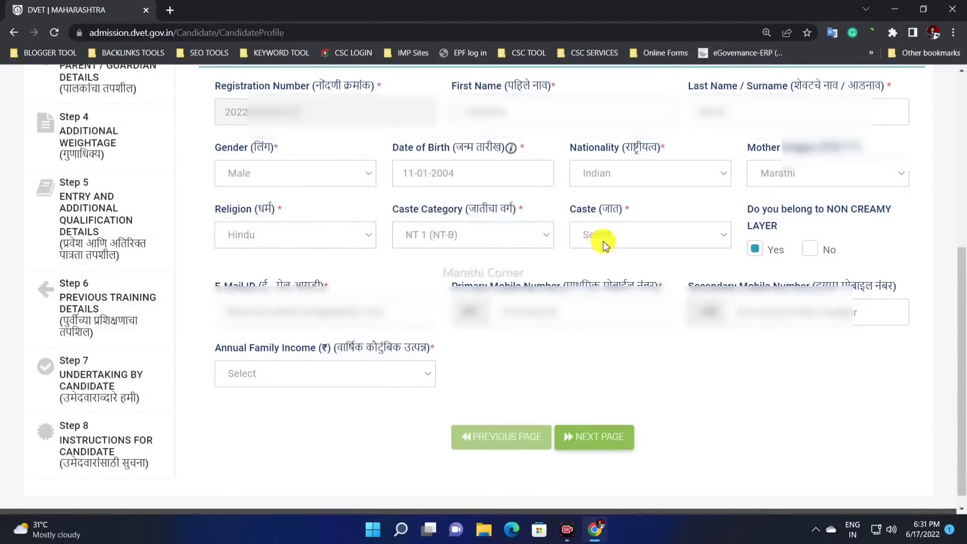
pyautogui.click(604, 244)
pyautogui.scroll(-10, 629, 268)
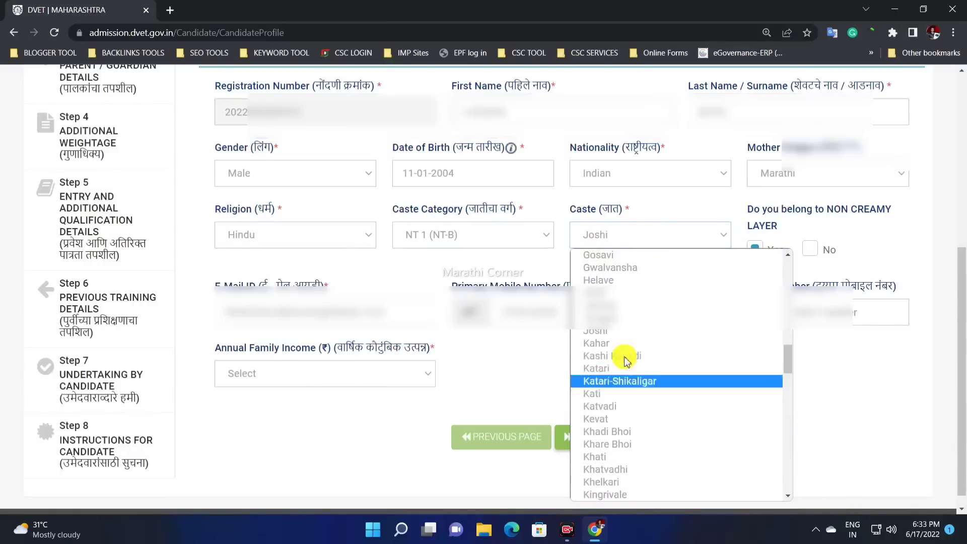
pyautogui.click(615, 332)
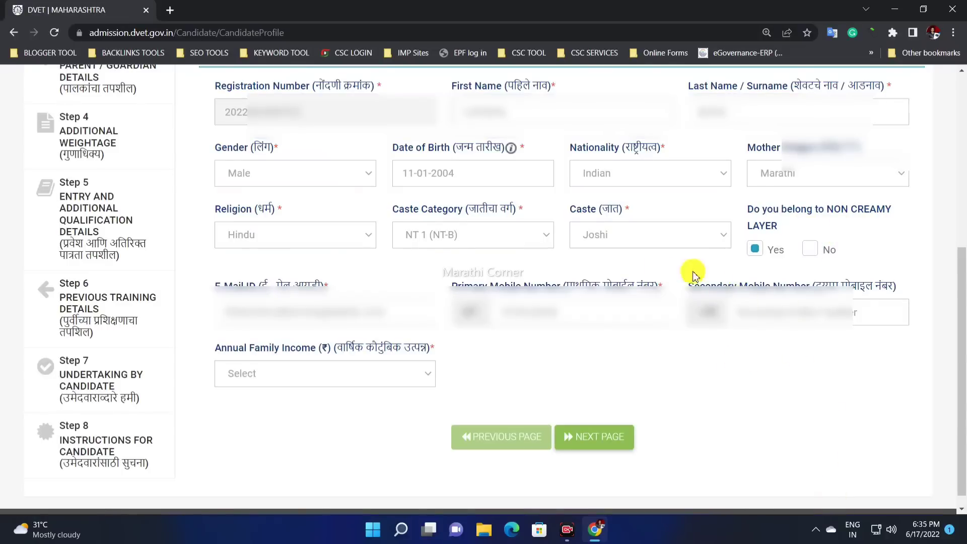
pyautogui.click(720, 245)
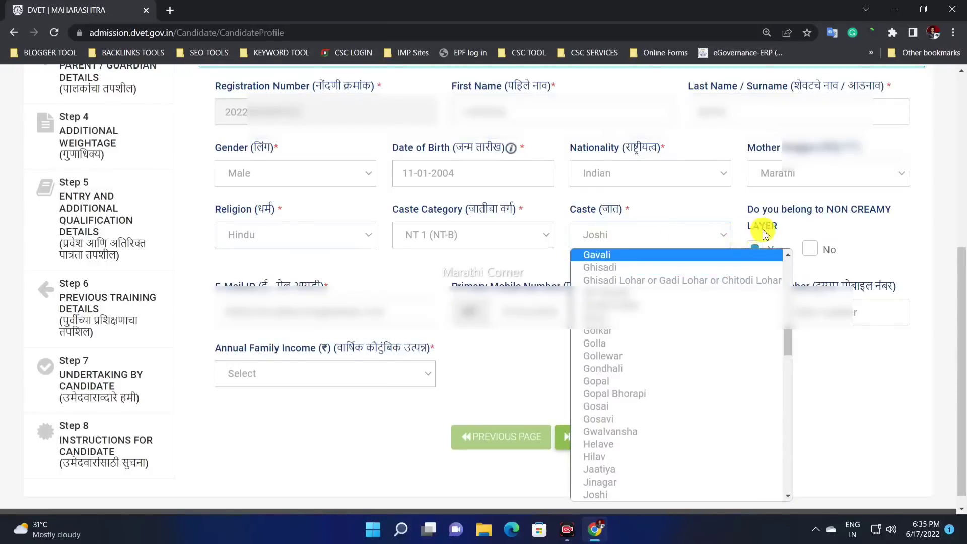
pyautogui.click(785, 235)
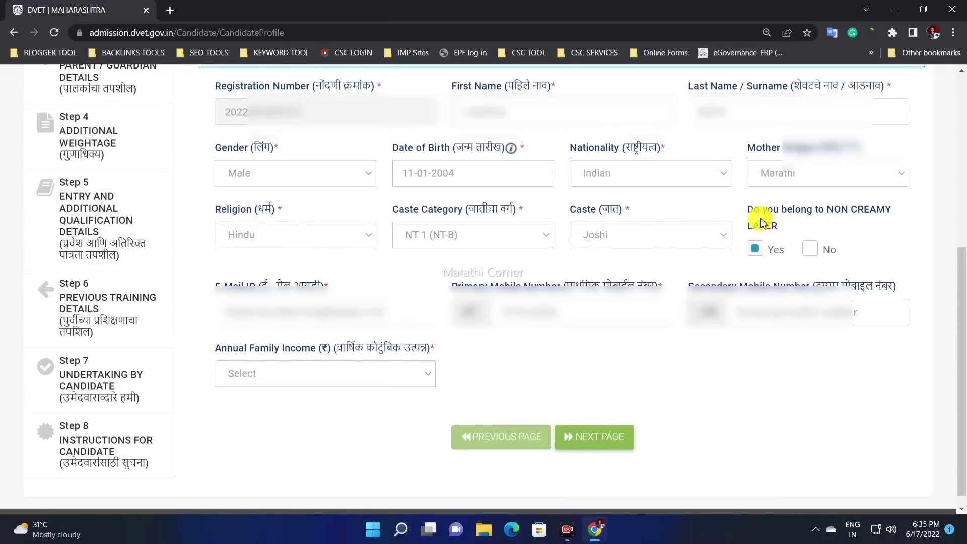
pyautogui.tripleClick(762, 224)
pyautogui.click(758, 249)
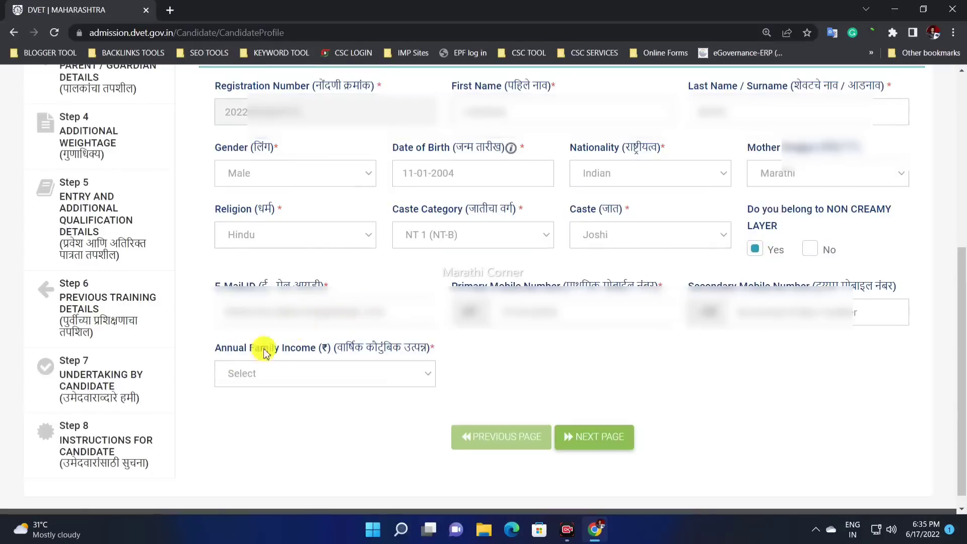
# Choose Below 1,00,000 as annual family income, keeping Non Creamy Layer Yes
pyautogui.moveTo(220, 349); pyautogui.dragTo(324, 354)
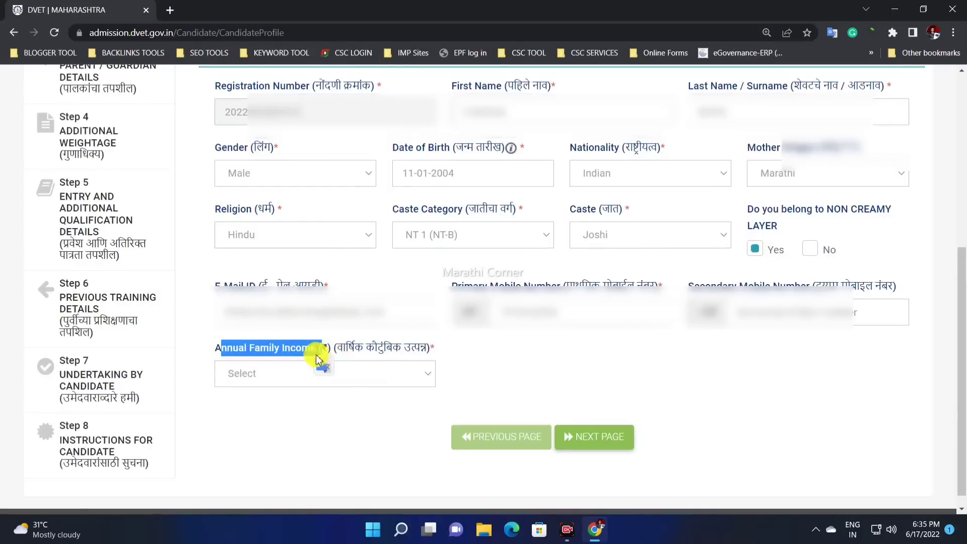
pyautogui.click(272, 373)
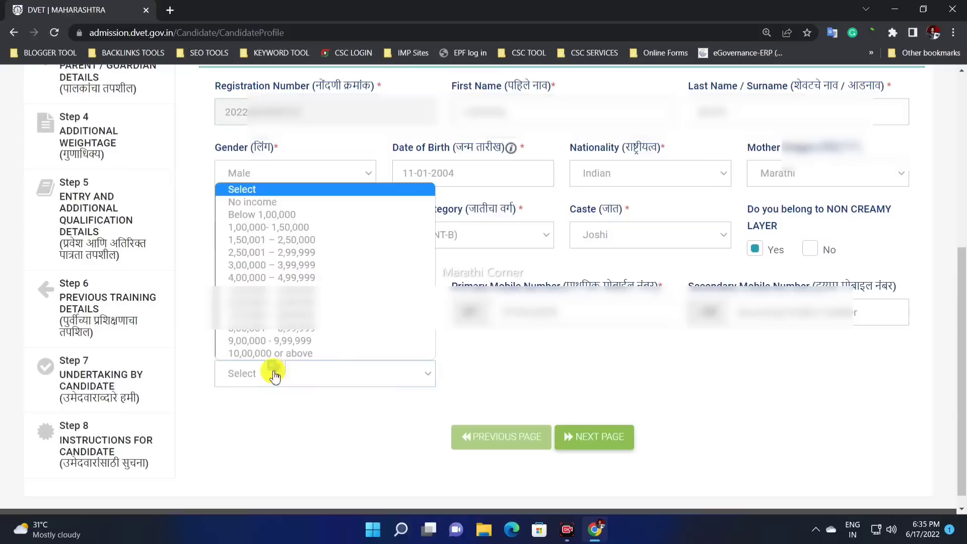
pyautogui.click(257, 217)
pyautogui.click(301, 375)
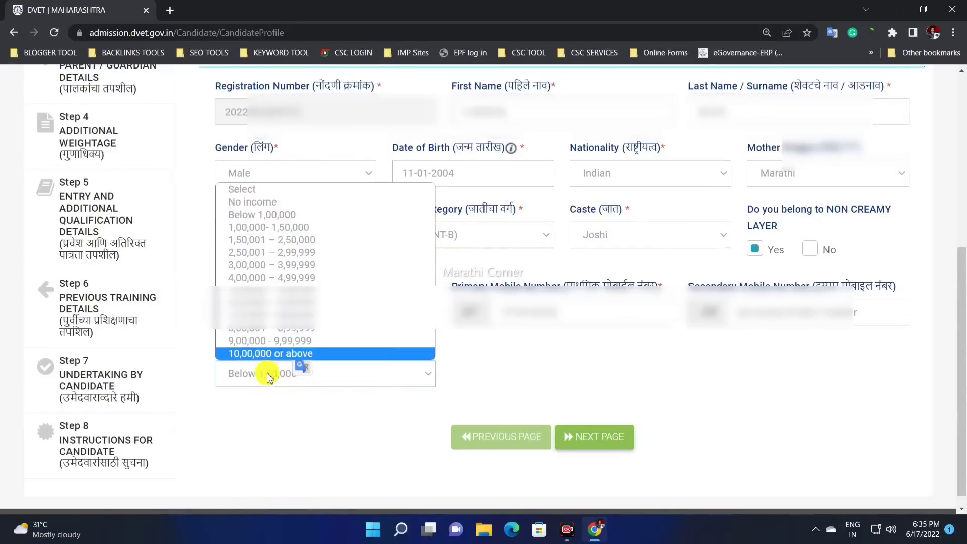
pyautogui.click(314, 425)
pyautogui.scroll(-1, 603, 436)
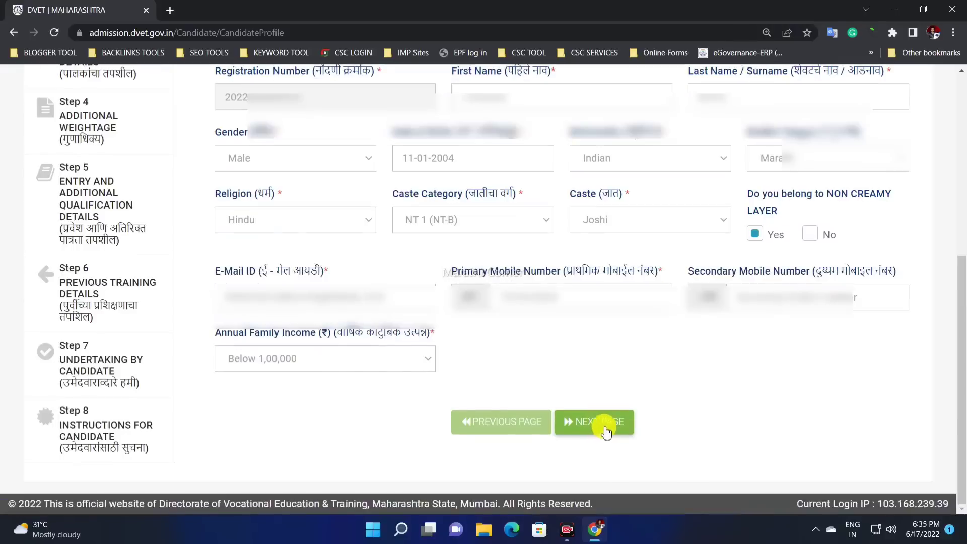
# Move to the address step, keeping country India and state Maharashtra
pyautogui.click(604, 428)
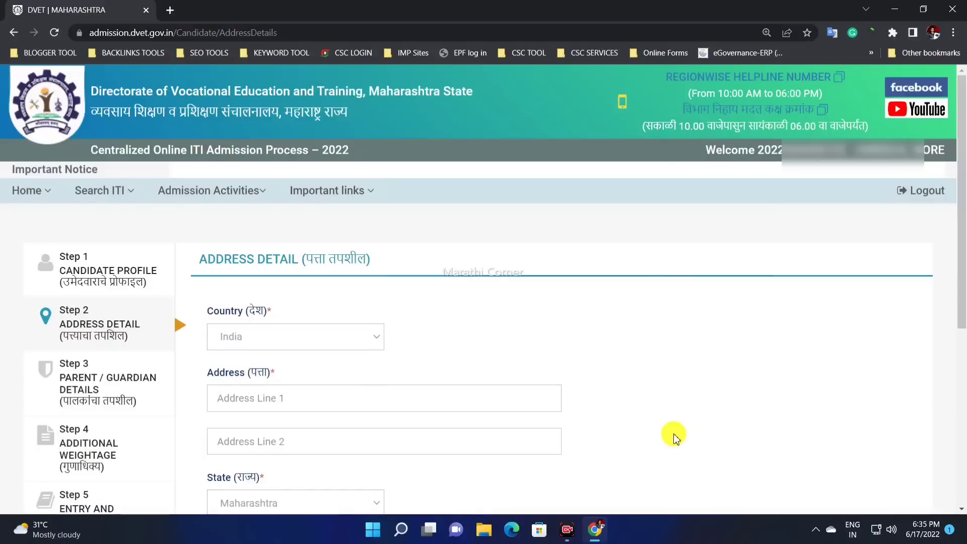
pyautogui.scroll(-1, 563, 378)
pyautogui.scroll(-2, 554, 372)
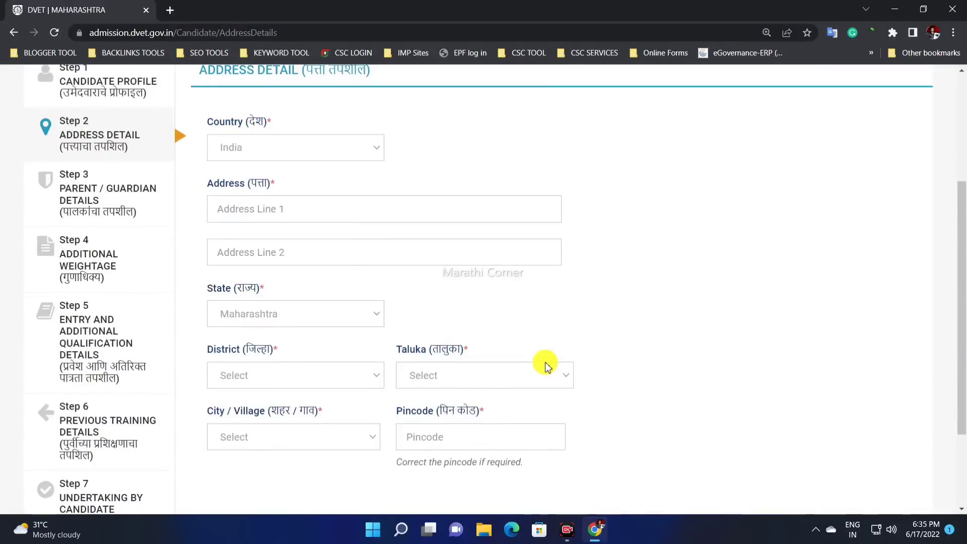
pyautogui.scroll(1, 503, 343)
pyautogui.moveTo(231, 133); pyautogui.dragTo(361, 136)
pyautogui.click(632, 258)
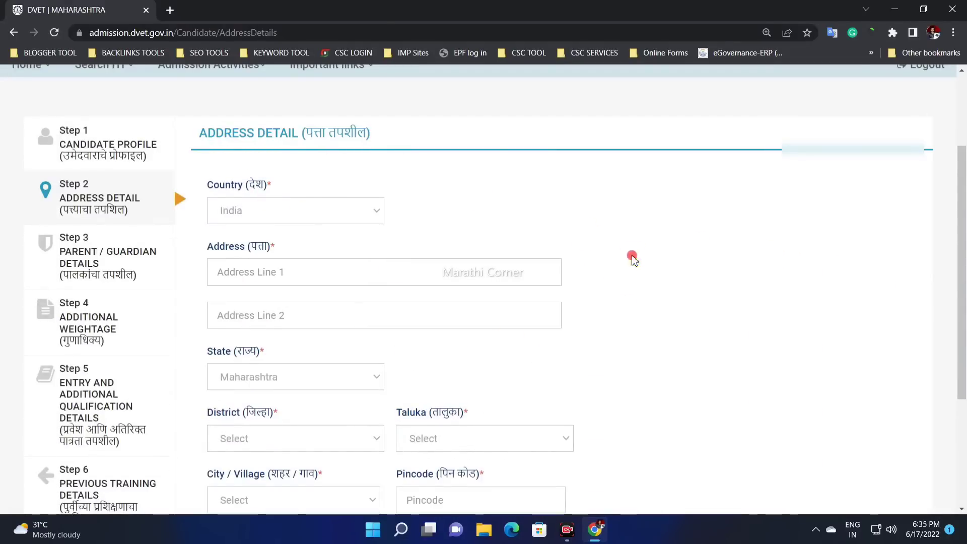
pyautogui.scroll(3, 826, 496)
pyautogui.scroll(-3, 311, 319)
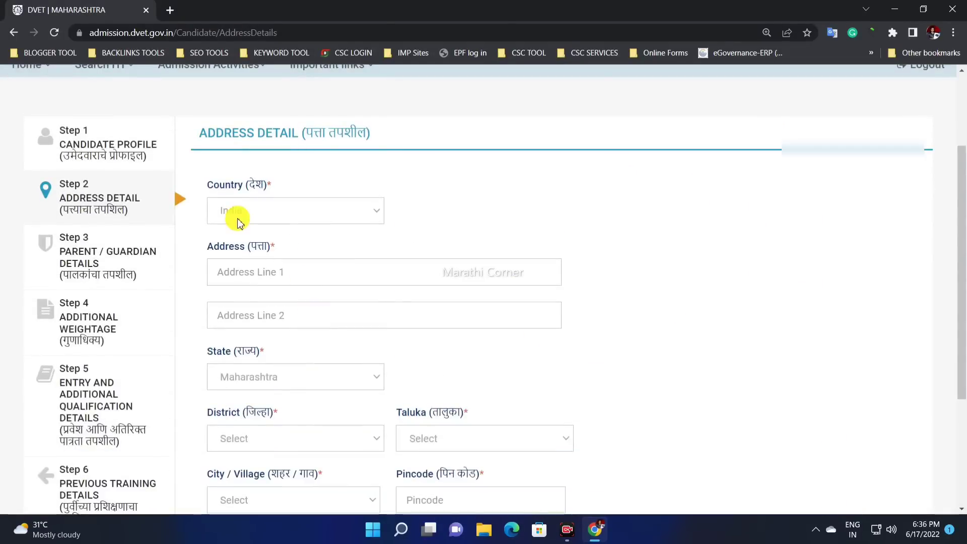
pyautogui.click(239, 222)
pyautogui.click(181, 274)
pyautogui.scroll(-1, 253, 242)
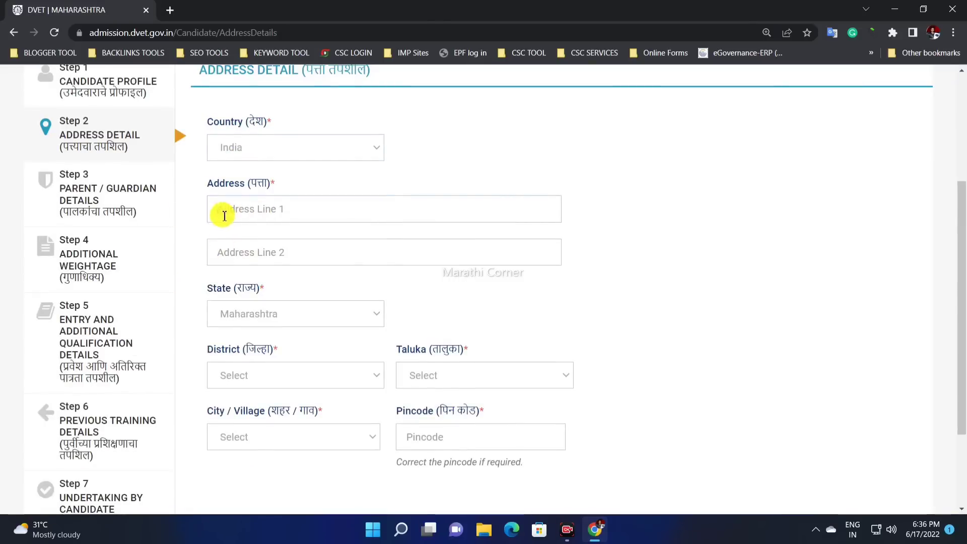
pyautogui.click(221, 317)
pyautogui.click(233, 378)
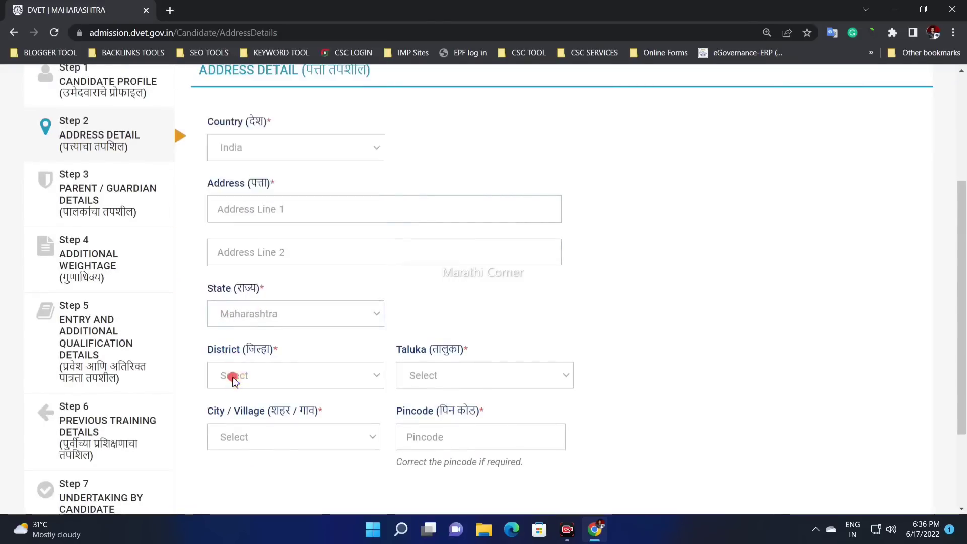
# Set district to Pune and taluka to Purandhar
pyautogui.write('pu')
pyautogui.press('Return')
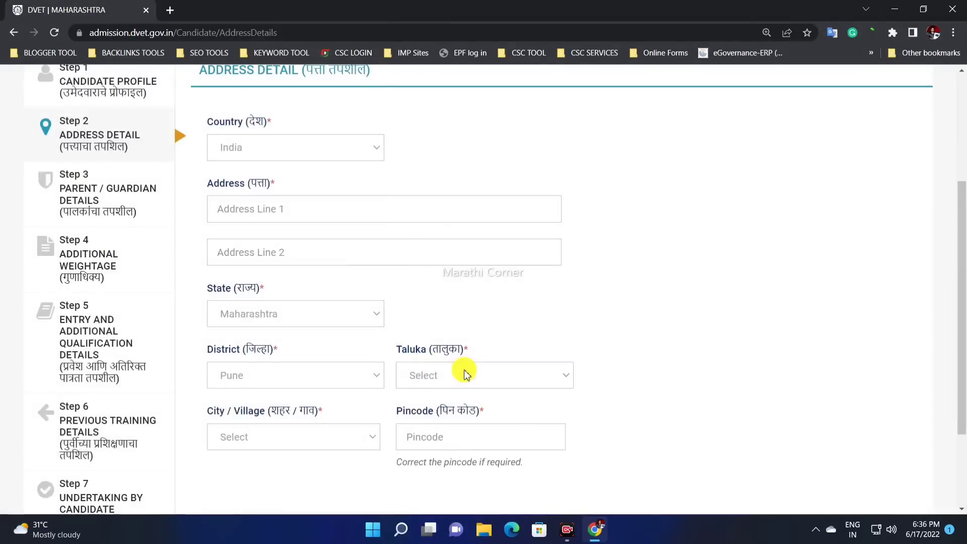
pyautogui.click(460, 373)
pyautogui.write('pur')
pyautogui.press('Return')
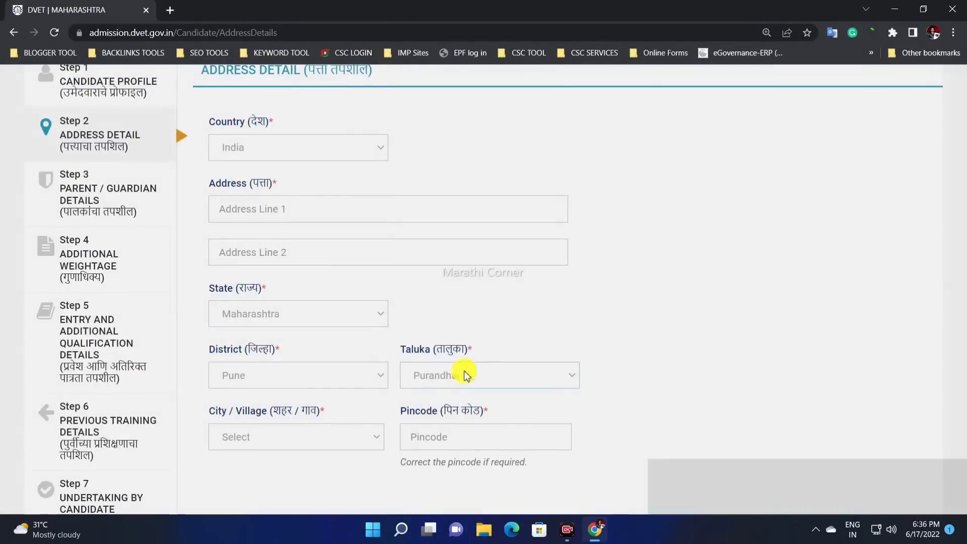
# Choose village Shivatkar(Nira)(CT), enter pincode 412102, and continue to Parent/Guardian Details
pyautogui.click(276, 436)
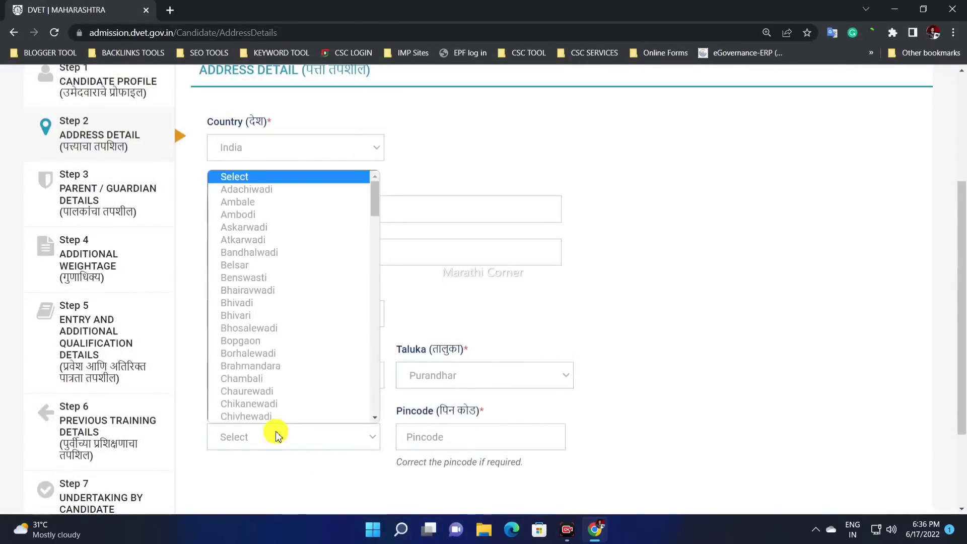
pyautogui.write('som')
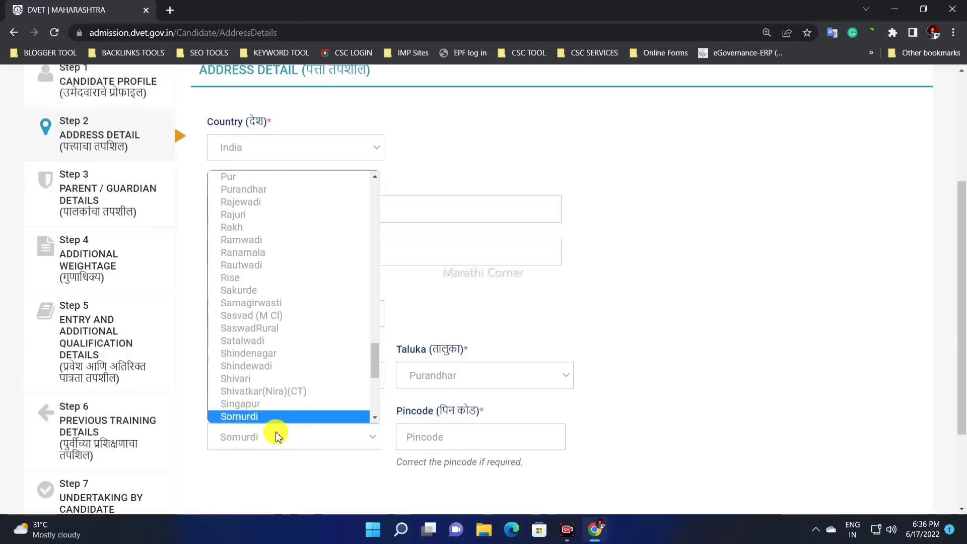
pyautogui.click(306, 404)
pyautogui.click(320, 433)
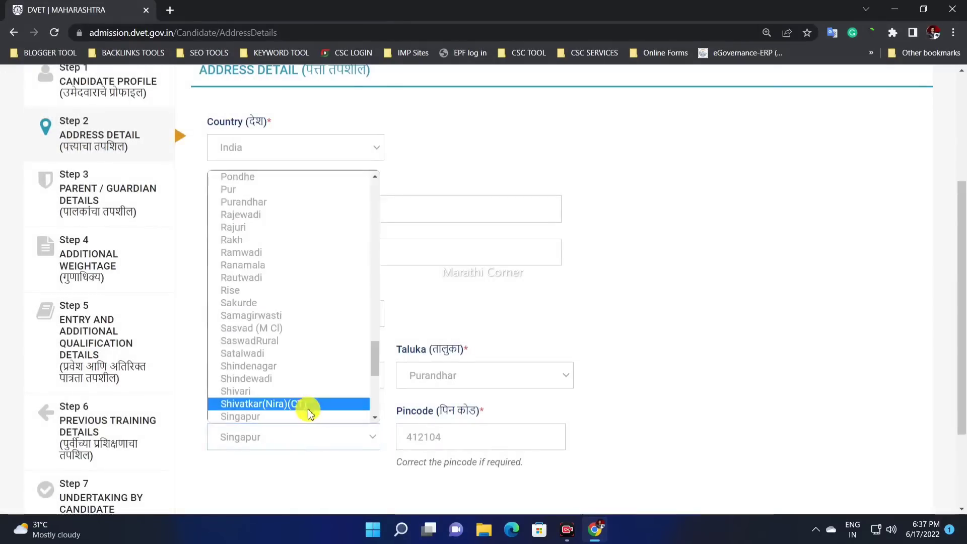
pyautogui.click(309, 404)
pyautogui.click(446, 441)
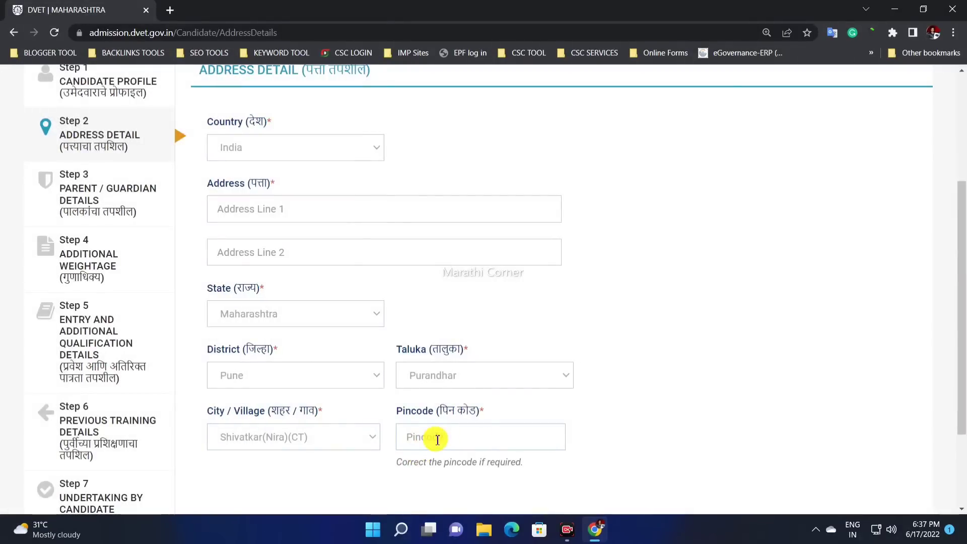
pyautogui.write('412102')
pyautogui.scroll(1, 537, 365)
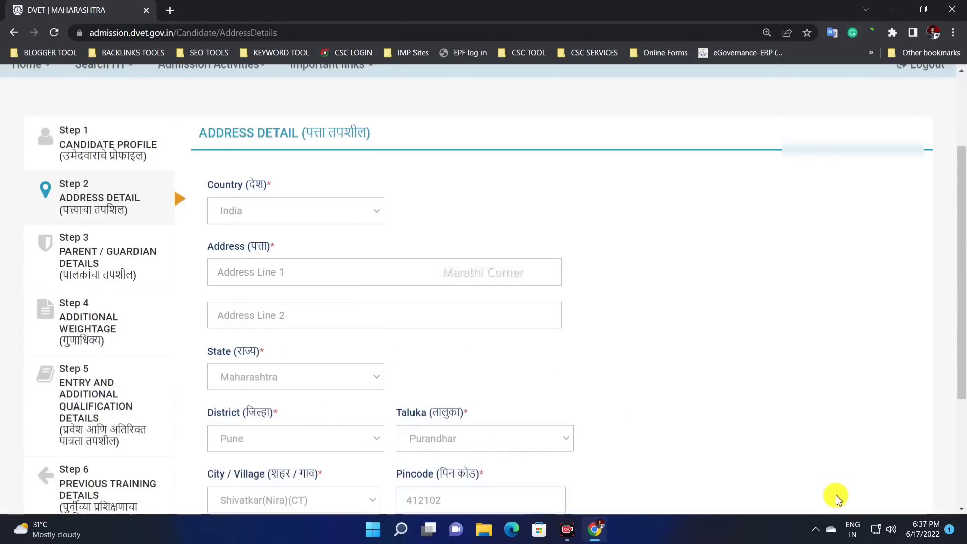
pyautogui.press('Return')
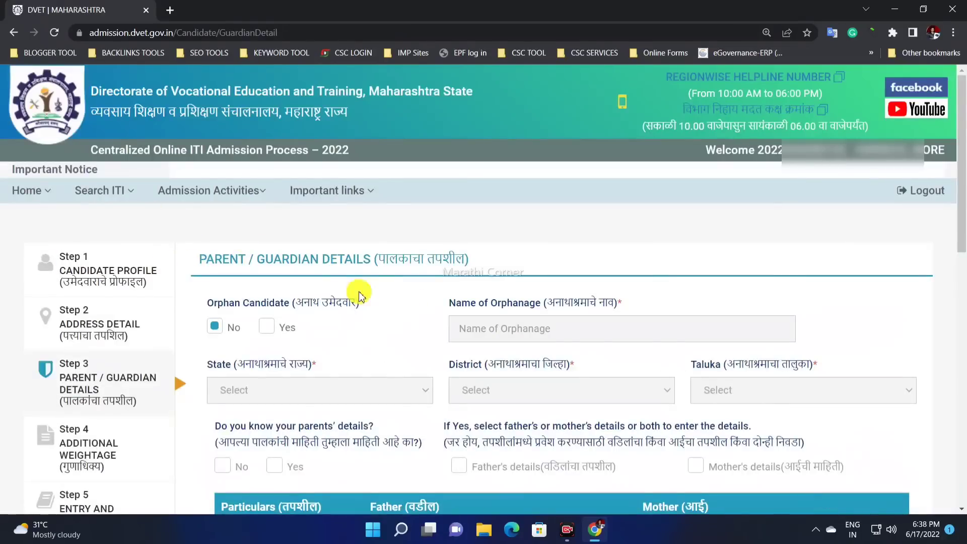
pyautogui.scroll(-1, 151, 264)
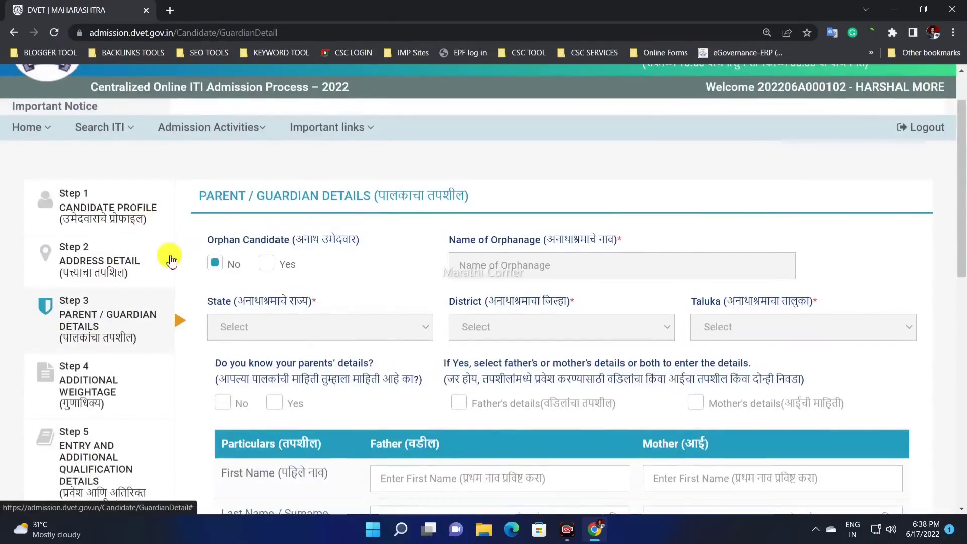
pyautogui.scroll(-1, 156, 260)
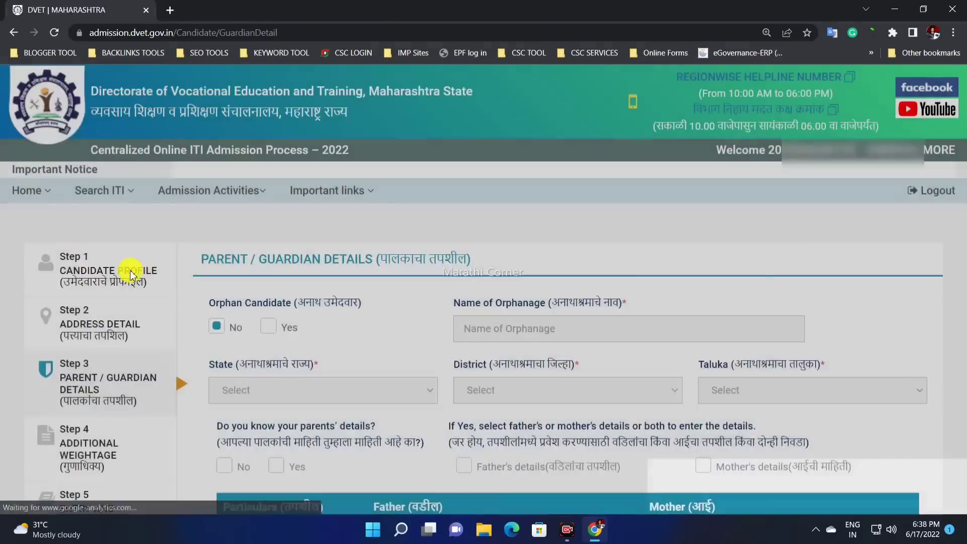
pyautogui.scroll(-1, 192, 282)
pyautogui.scroll(-1, 261, 289)
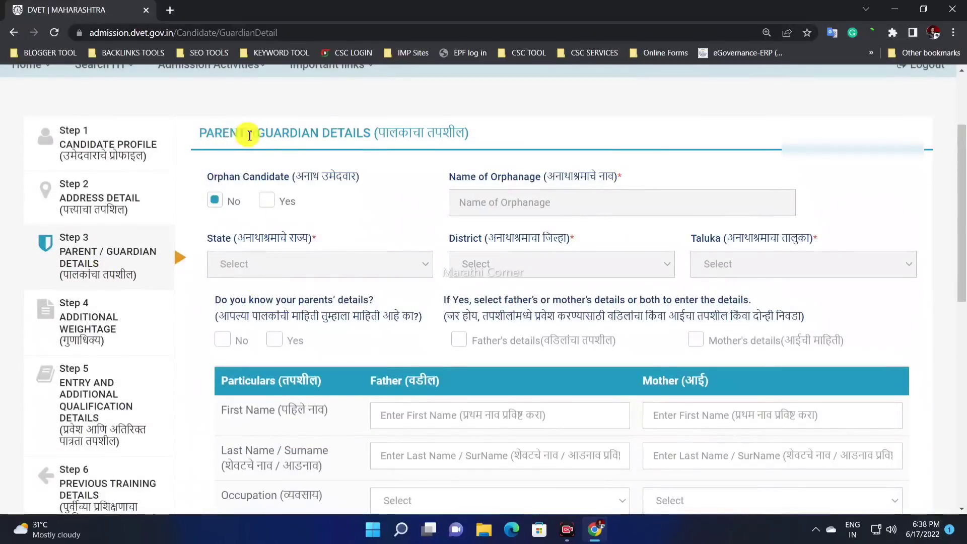
pyautogui.moveTo(223, 134); pyautogui.dragTo(388, 134)
pyautogui.click(454, 145)
pyautogui.scroll(-1, 454, 145)
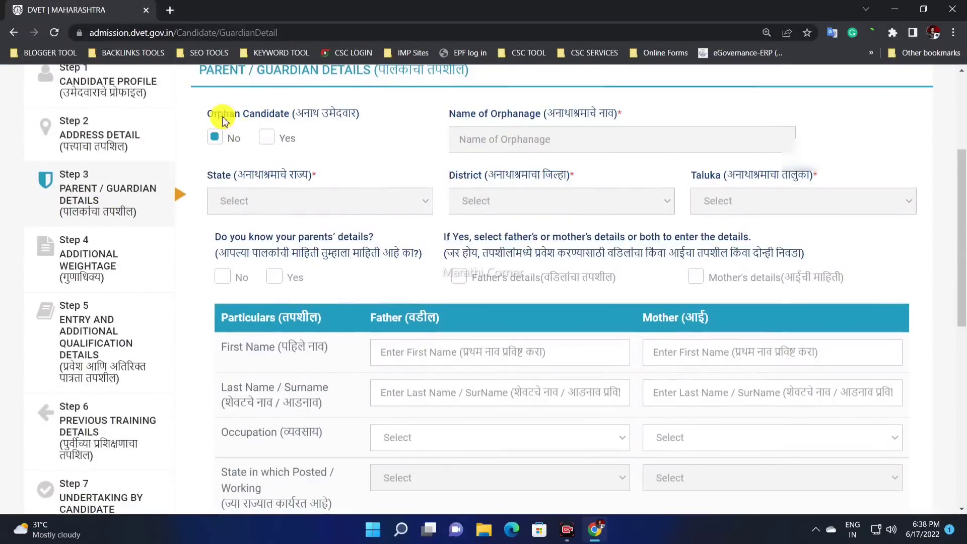
pyautogui.moveTo(224, 114); pyautogui.dragTo(322, 119)
pyautogui.click(322, 119)
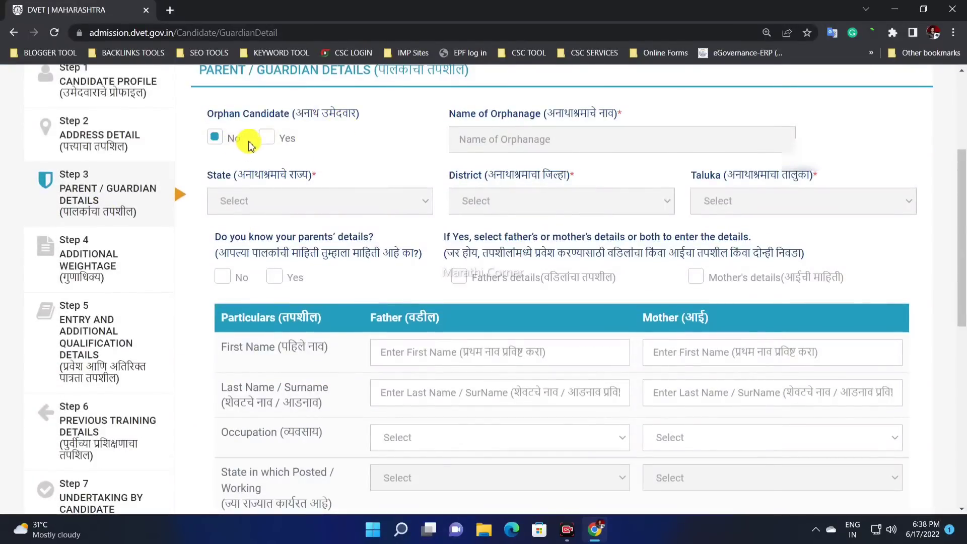
pyautogui.click(267, 138)
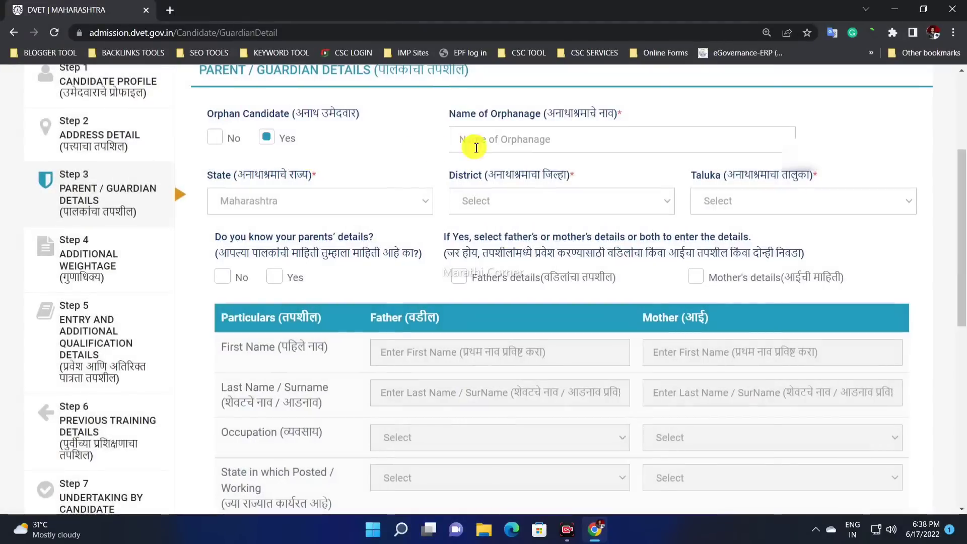
pyautogui.click(520, 149)
pyautogui.moveTo(542, 114); pyautogui.dragTo(623, 113)
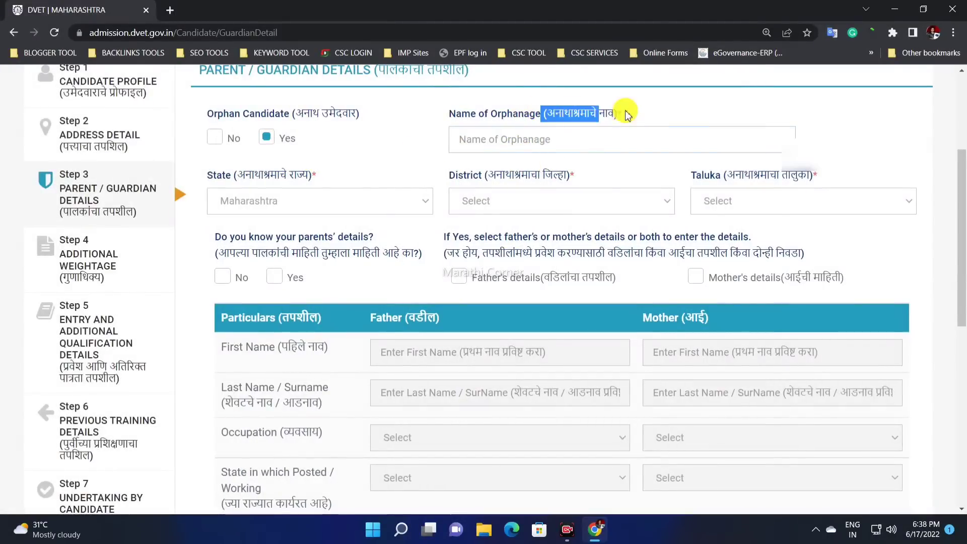
pyautogui.click(271, 206)
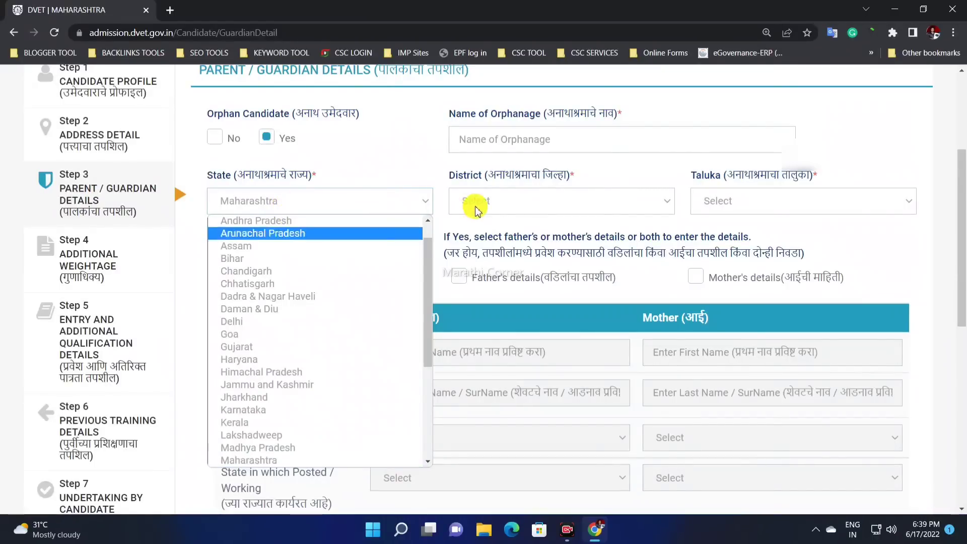
pyautogui.click(544, 204)
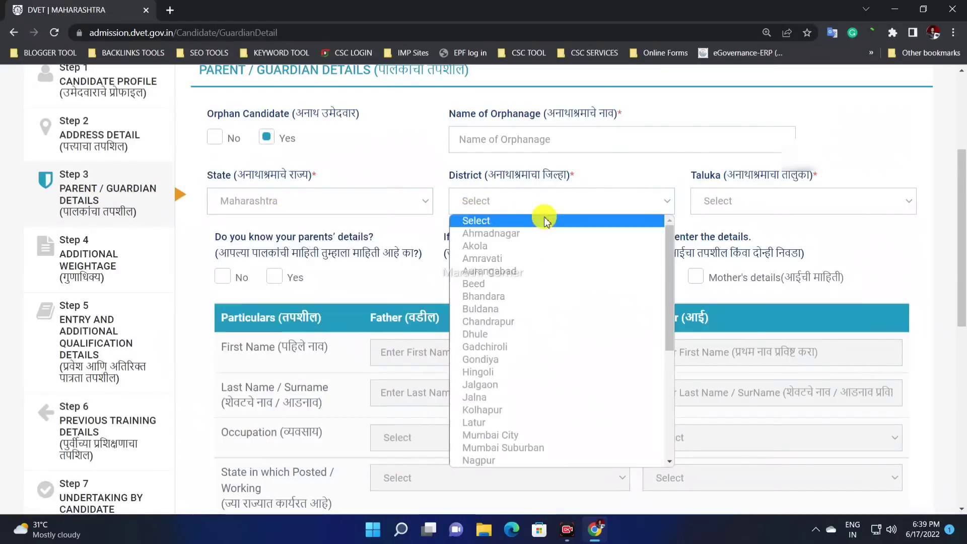
pyautogui.click(744, 202)
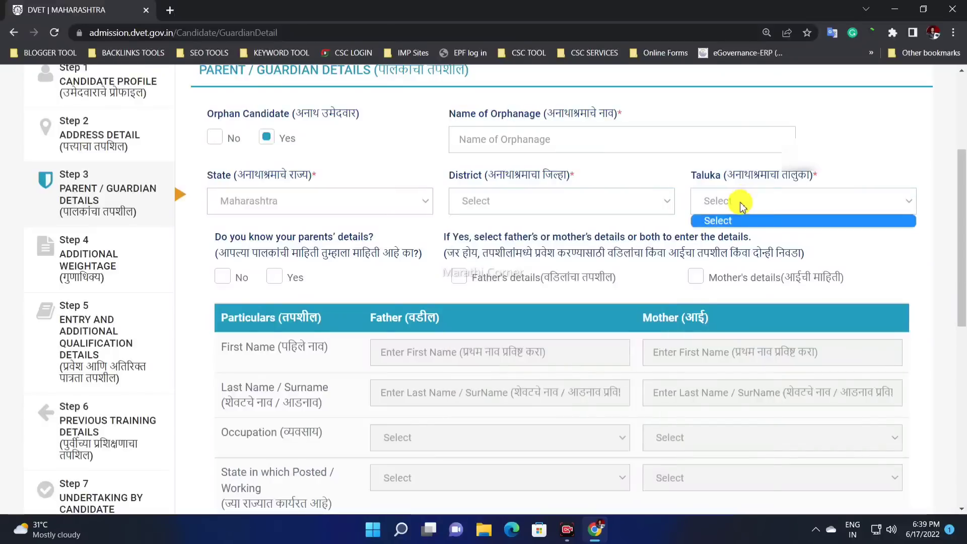
pyautogui.click(655, 179)
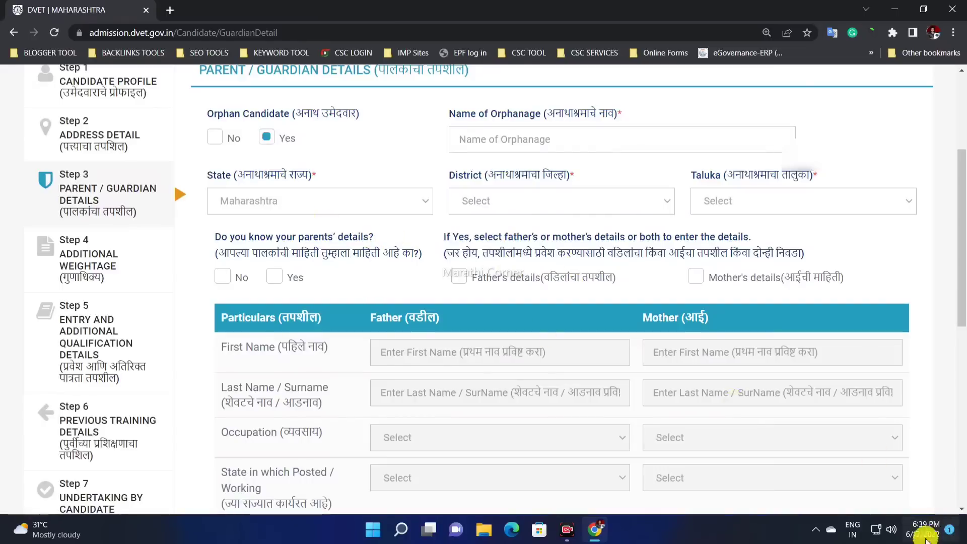
pyautogui.click(219, 143)
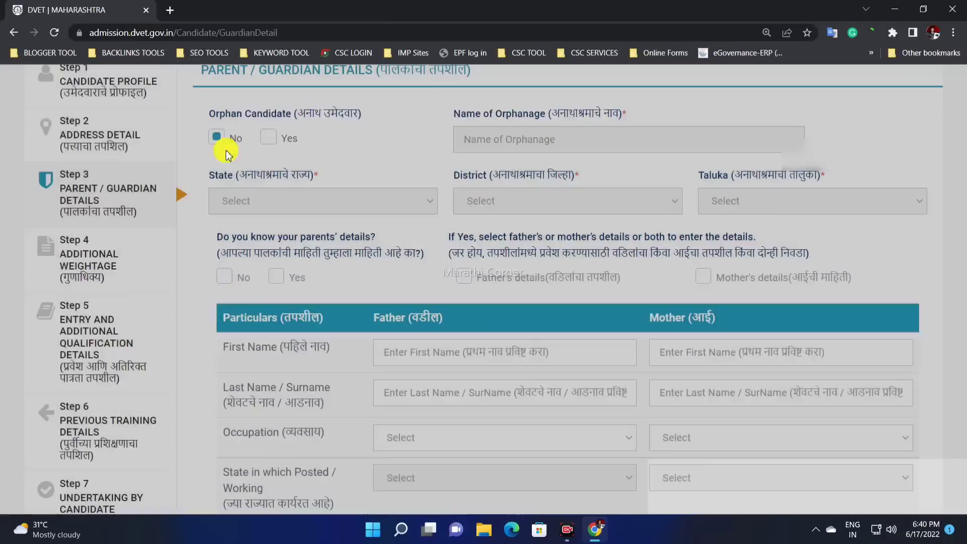
pyautogui.scroll(-4, 450, 232)
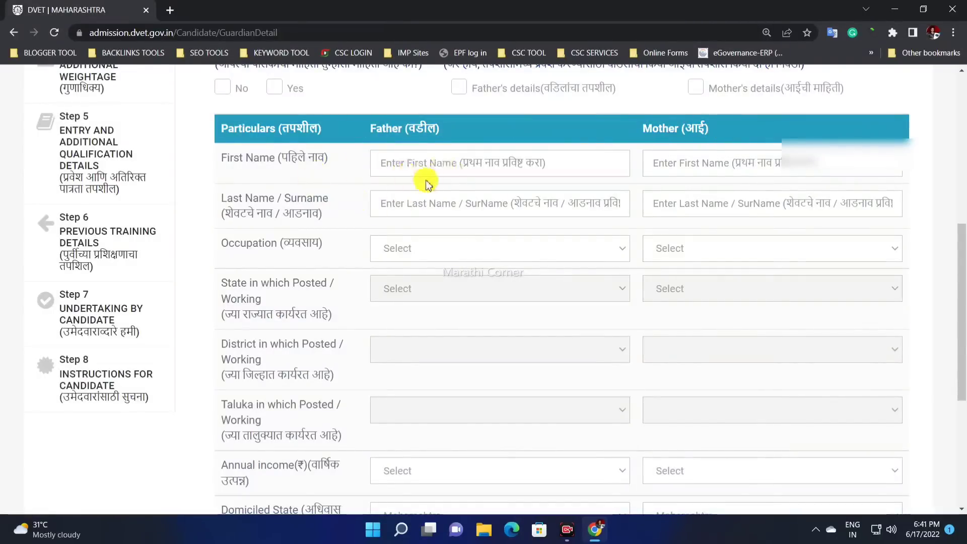
# Go through the father's and mother's first and last name fields in the parents' table
pyautogui.click(292, 161)
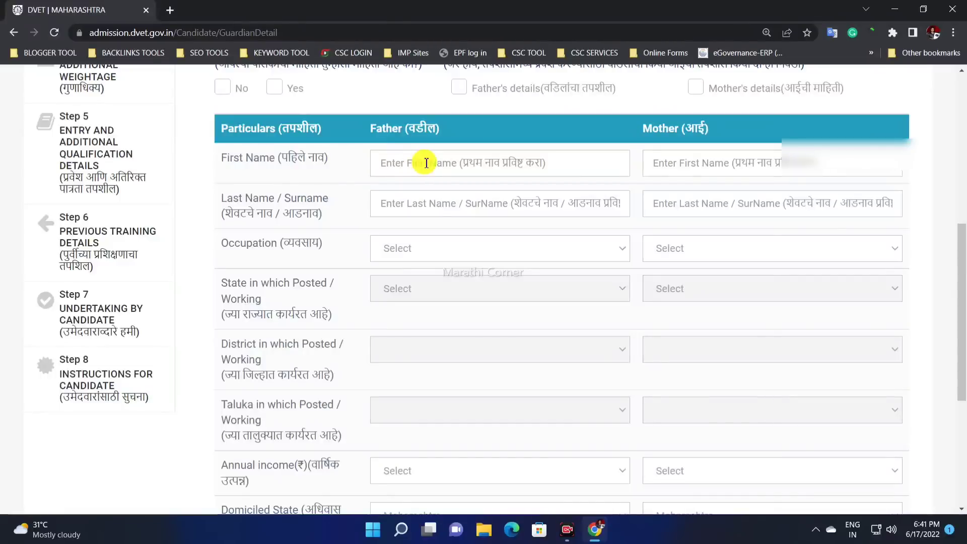
pyautogui.tripleClick(381, 134)
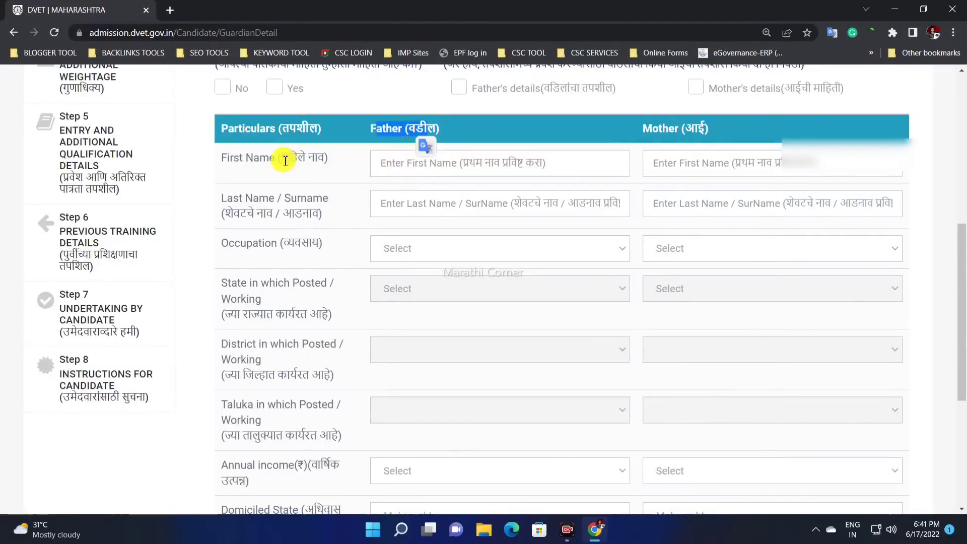
pyautogui.moveTo(285, 162); pyautogui.dragTo(388, 164)
pyautogui.click(479, 165)
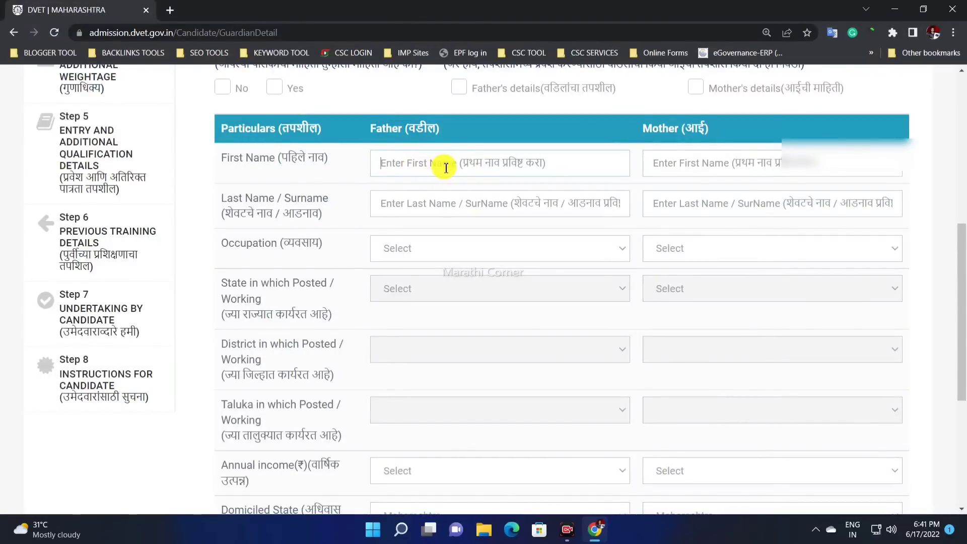
pyautogui.moveTo(279, 198); pyautogui.dragTo(394, 207)
pyautogui.click(410, 209)
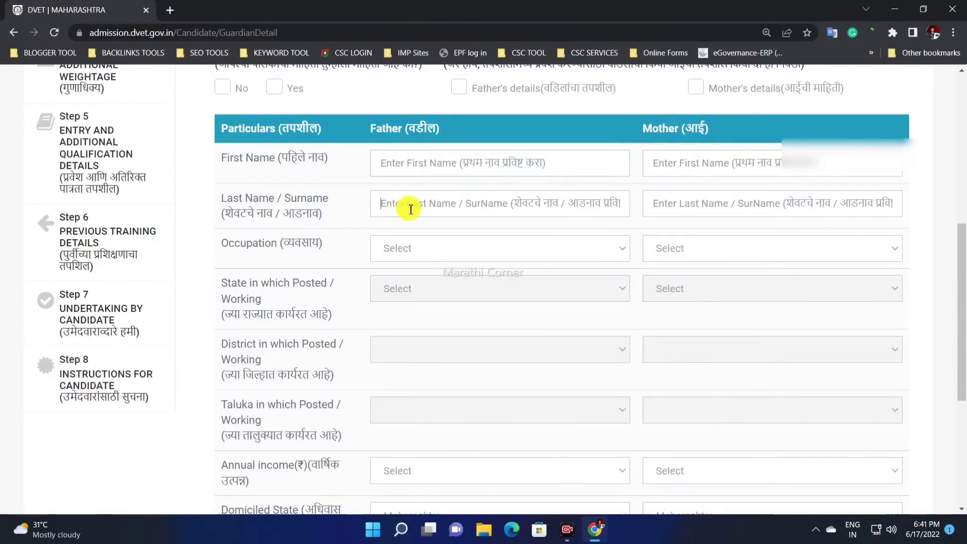
pyautogui.click(674, 162)
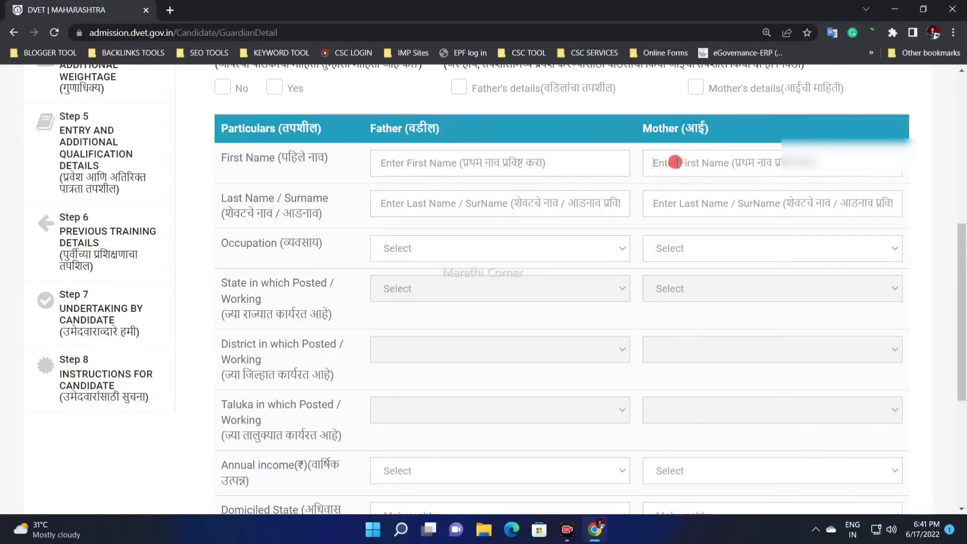
pyautogui.moveTo(283, 213); pyautogui.dragTo(324, 213)
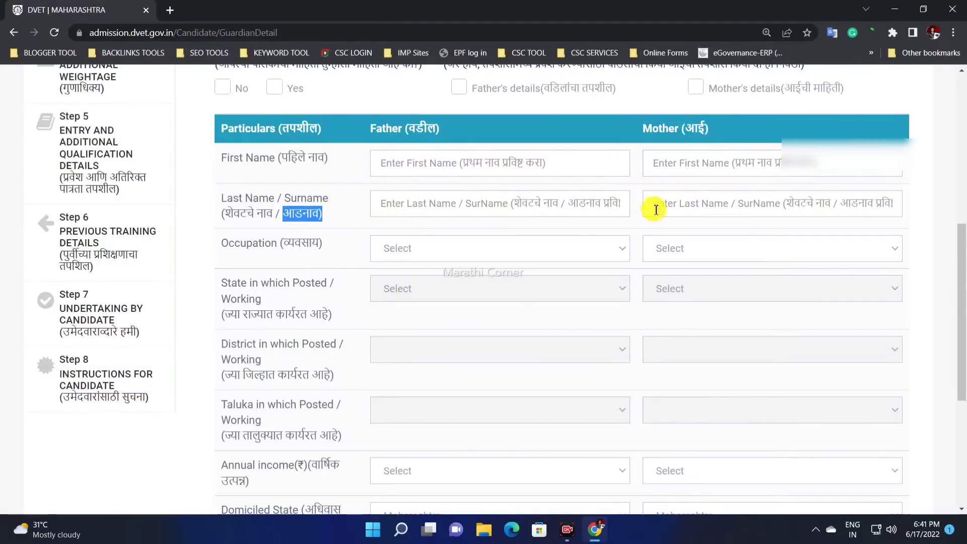
pyautogui.click(657, 208)
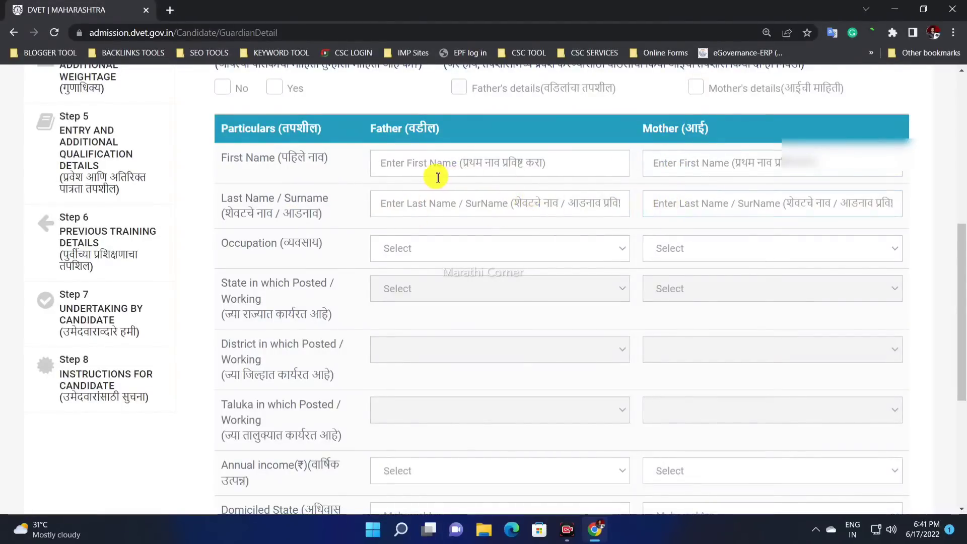
pyautogui.scroll(-1, 402, 191)
pyautogui.moveTo(271, 181); pyautogui.dragTo(382, 188)
# Set the father's occupation to SELF EMPLOYEED
pyautogui.click(415, 190)
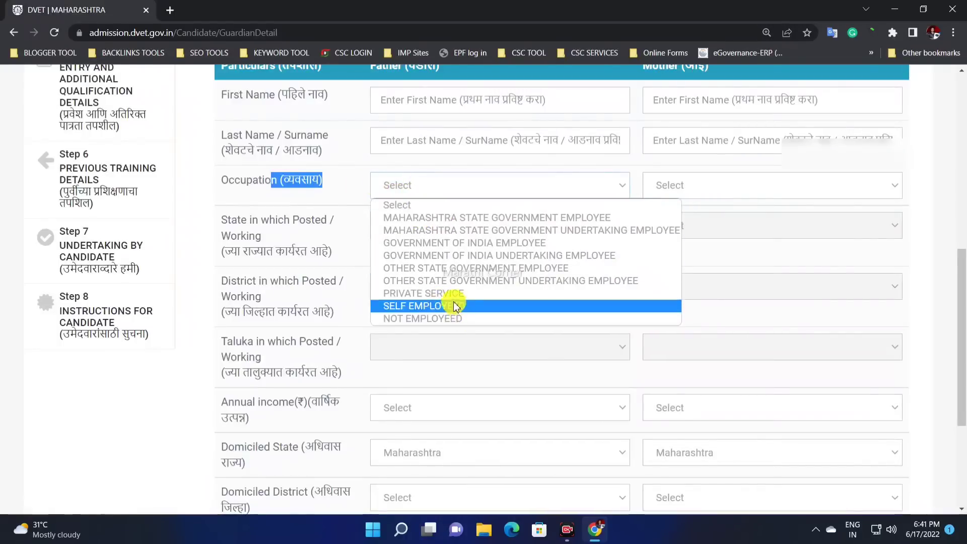
pyautogui.click(436, 308)
pyautogui.click(438, 185)
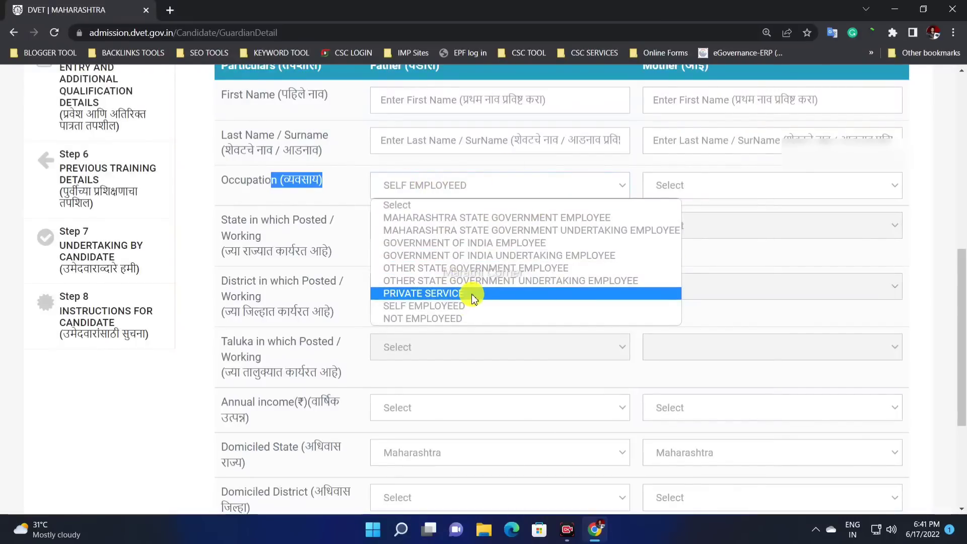
pyautogui.click(473, 297)
pyautogui.click(421, 187)
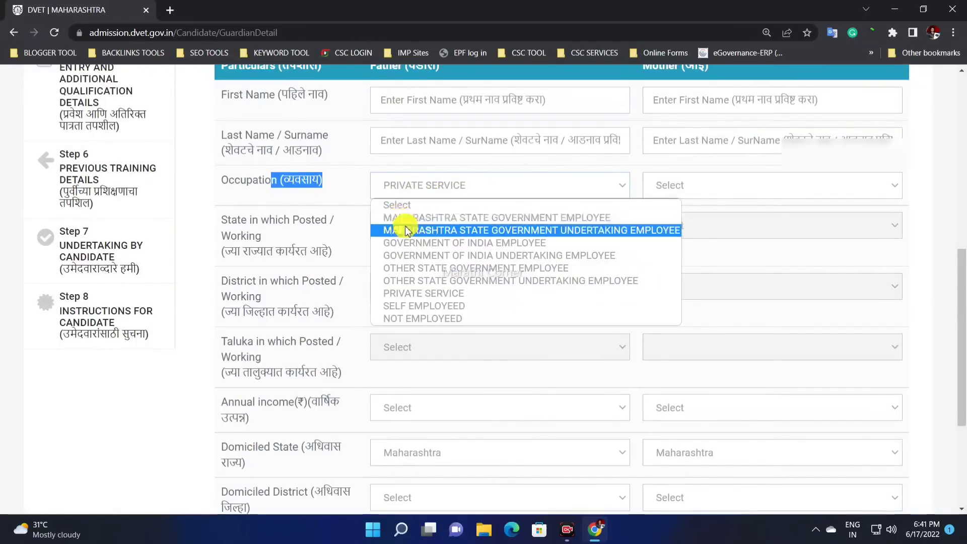
pyautogui.click(499, 305)
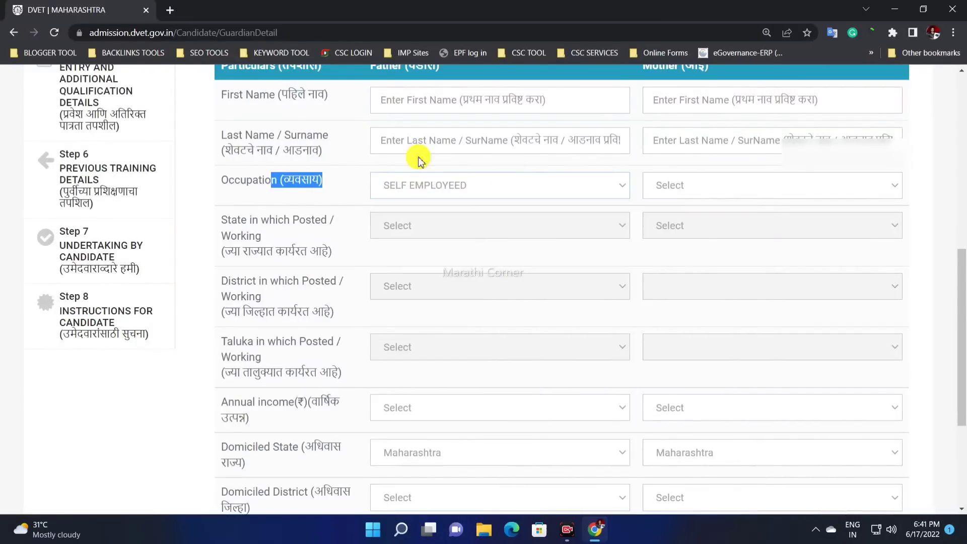
# Set the mother's occupation to NOT EMPLOYEED
pyautogui.click(706, 188)
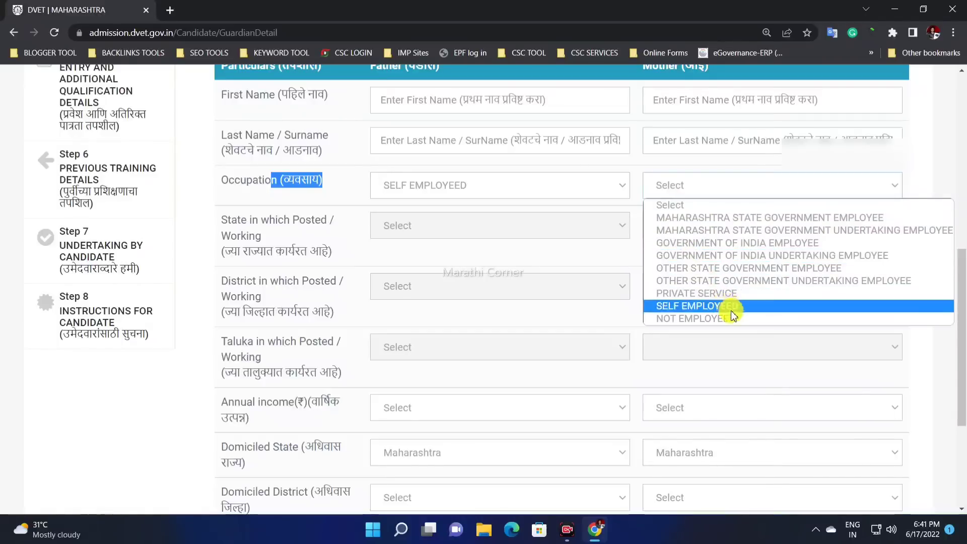
pyautogui.click(670, 319)
pyautogui.click(670, 186)
pyautogui.click(681, 168)
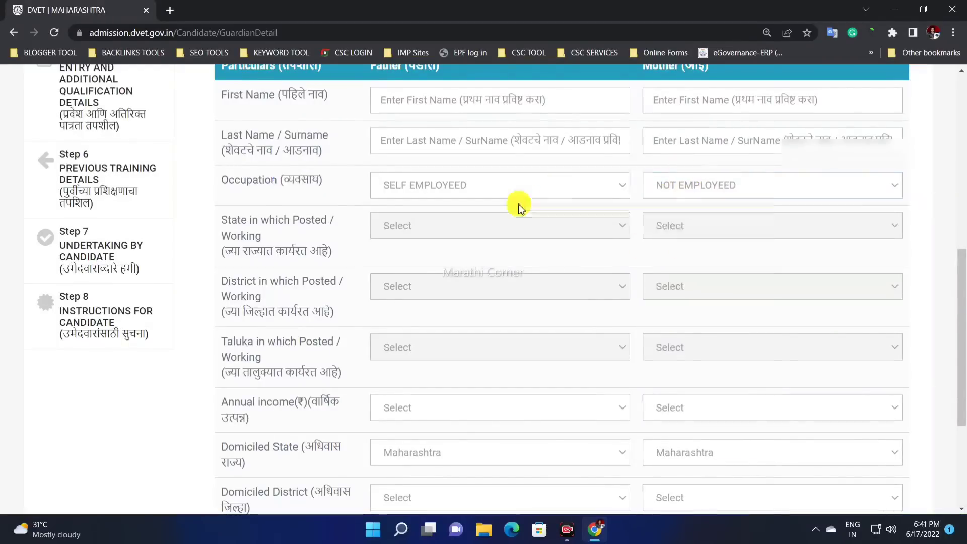
pyautogui.scroll(-1, 475, 212)
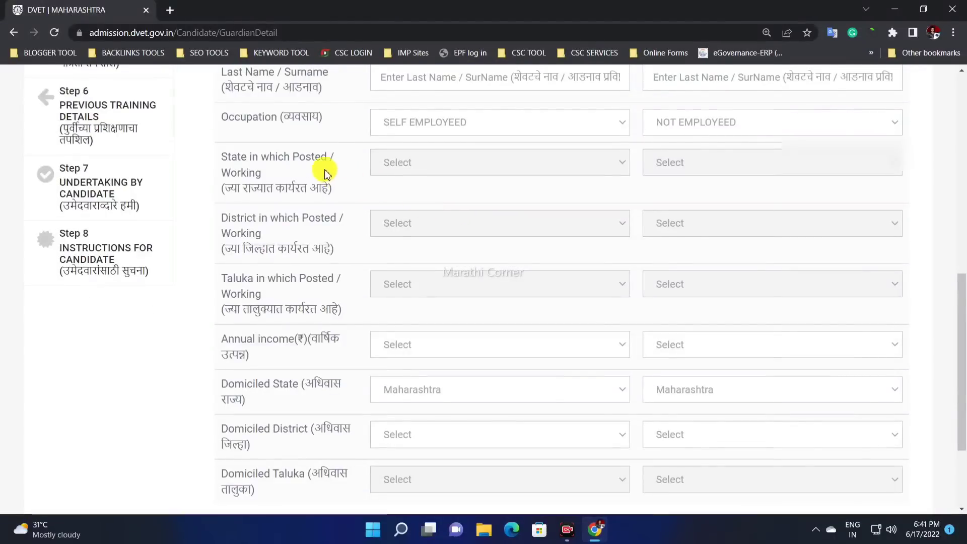
# Set the annual incomes to Below 1,00,000 for the father and No income for the second column
pyautogui.scroll(-1, 332, 232)
pyautogui.scroll(-1, 333, 235)
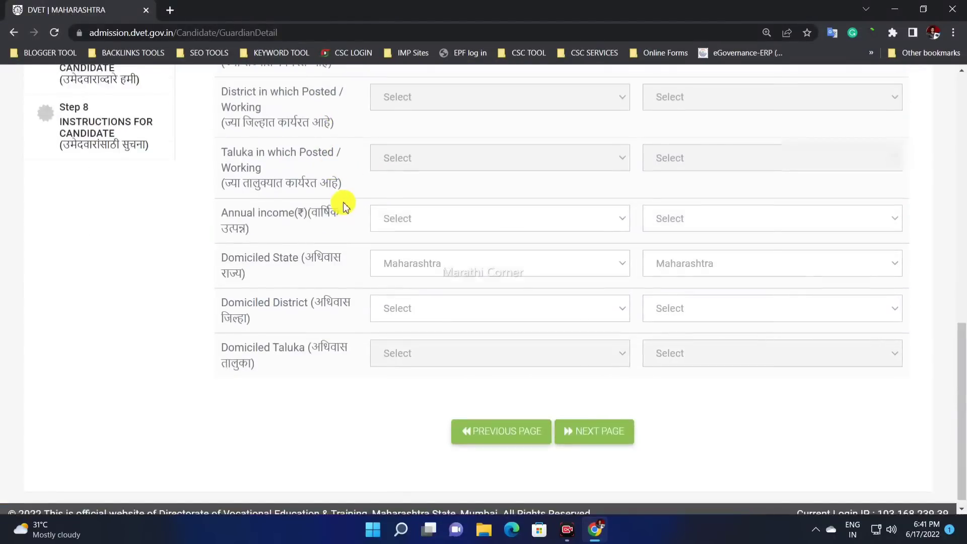
pyautogui.moveTo(239, 222); pyautogui.dragTo(410, 220)
pyautogui.click(416, 225)
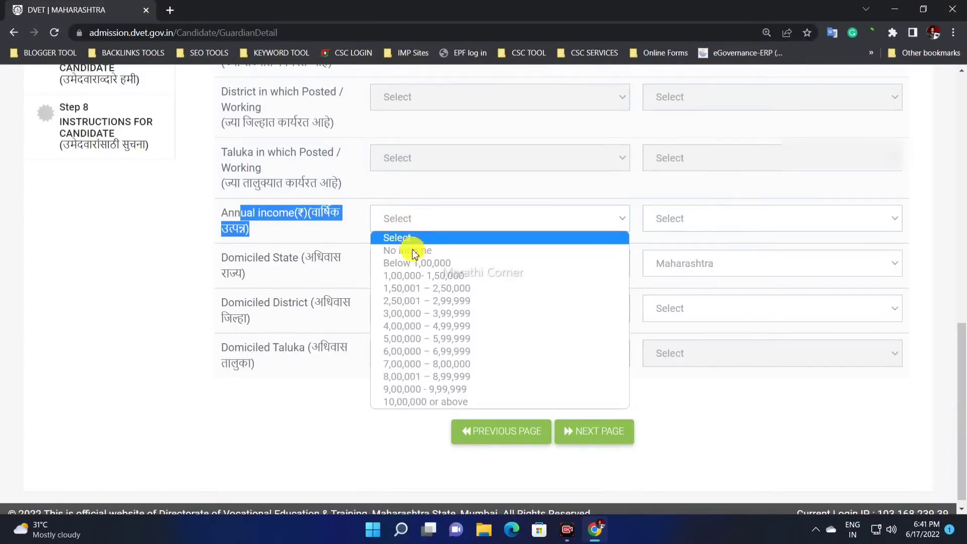
pyautogui.click(423, 263)
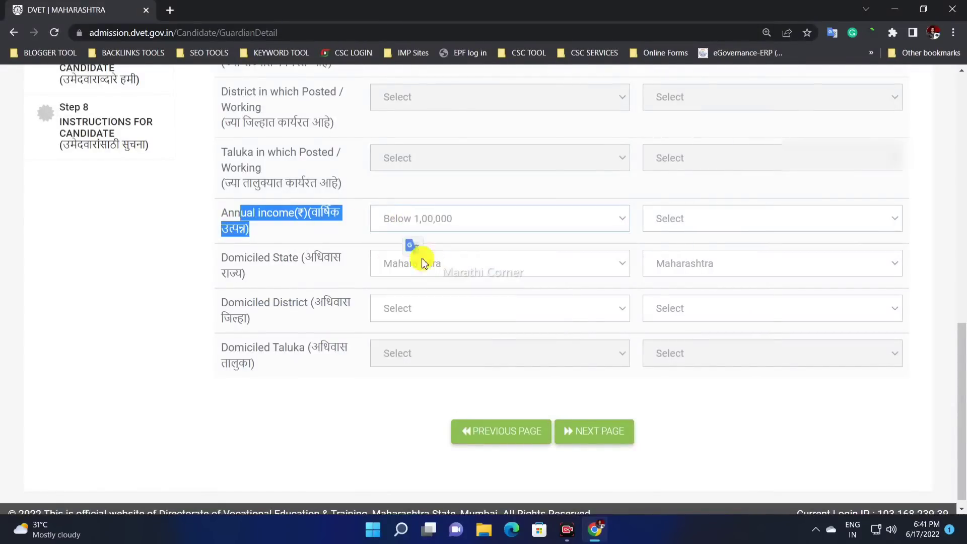
pyautogui.click(652, 222)
pyautogui.click(709, 249)
# Keep the domiciled state as Maharashtra and set the first column's district to Pune and taluka to Purandhar
pyautogui.scroll(-1, 665, 227)
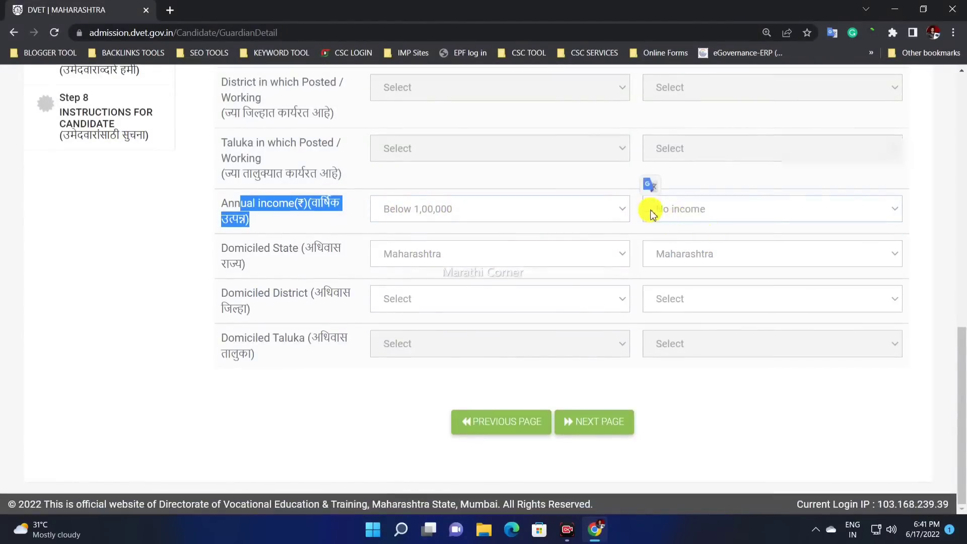
pyautogui.click(261, 261)
pyautogui.click(391, 254)
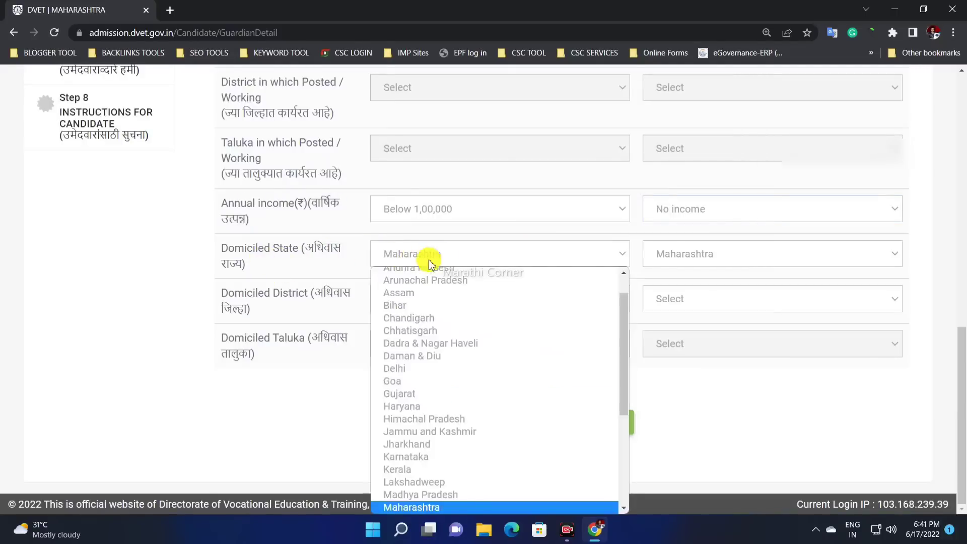
pyautogui.click(652, 254)
pyautogui.click(237, 308)
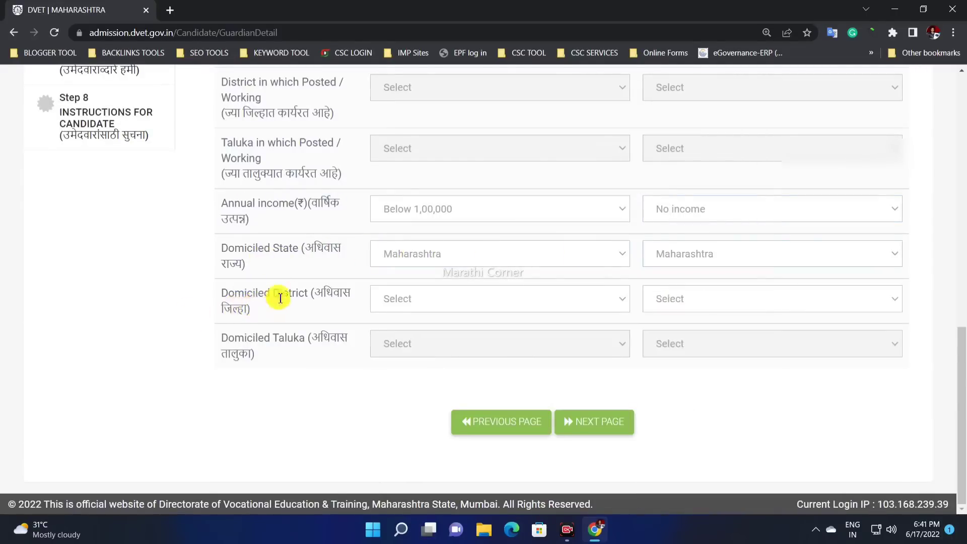
pyautogui.click(405, 301)
pyautogui.write('pu')
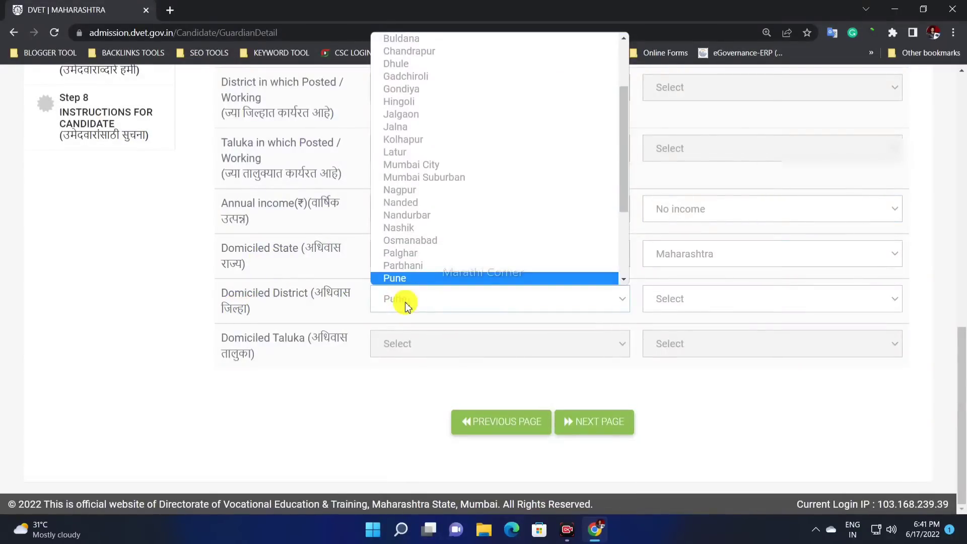
pyautogui.press('Return')
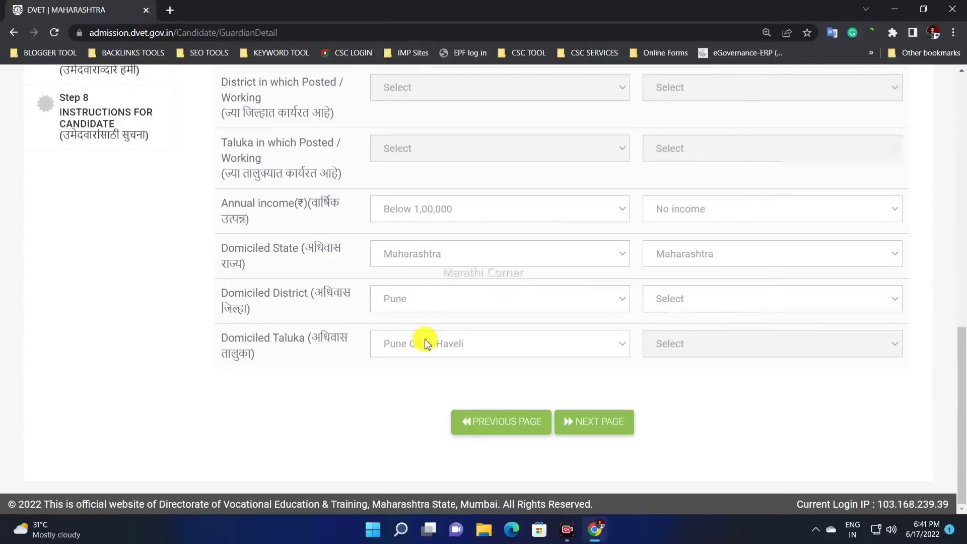
pyautogui.click(432, 346)
pyautogui.press('Down')
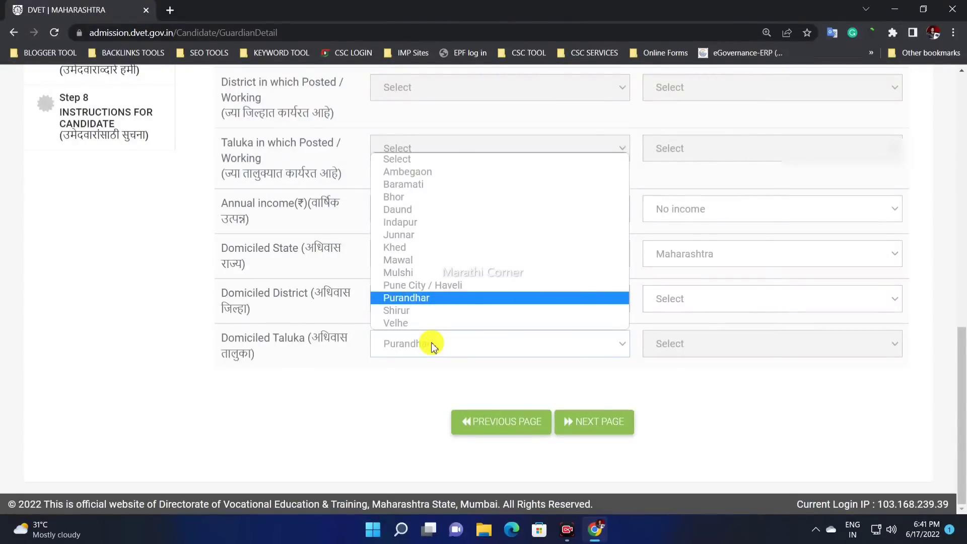
pyautogui.press('Return')
# Set the second column's domiciled district to Pune and taluka to Purandhar
pyautogui.click(710, 298)
pyautogui.write('pu')
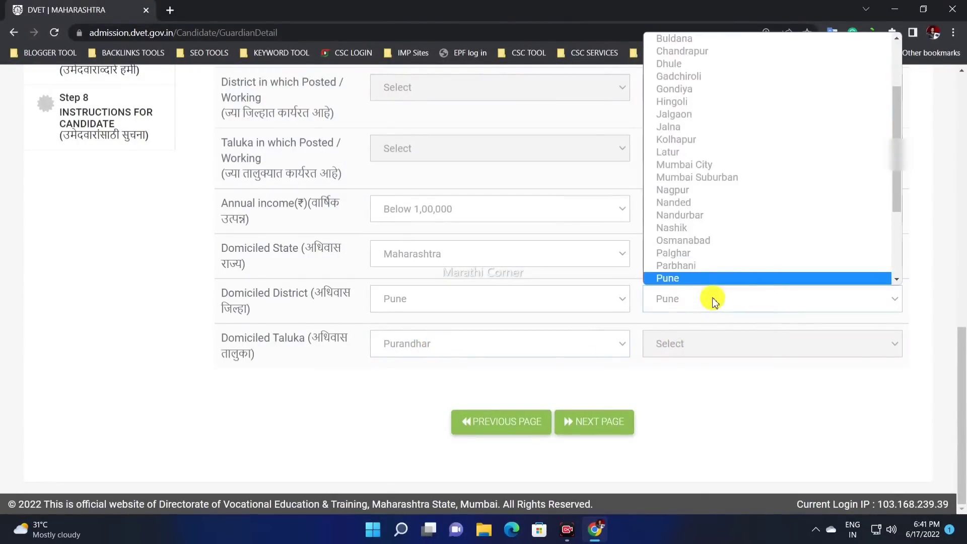
pyautogui.press('Return')
pyautogui.click(717, 354)
pyautogui.write('pur')
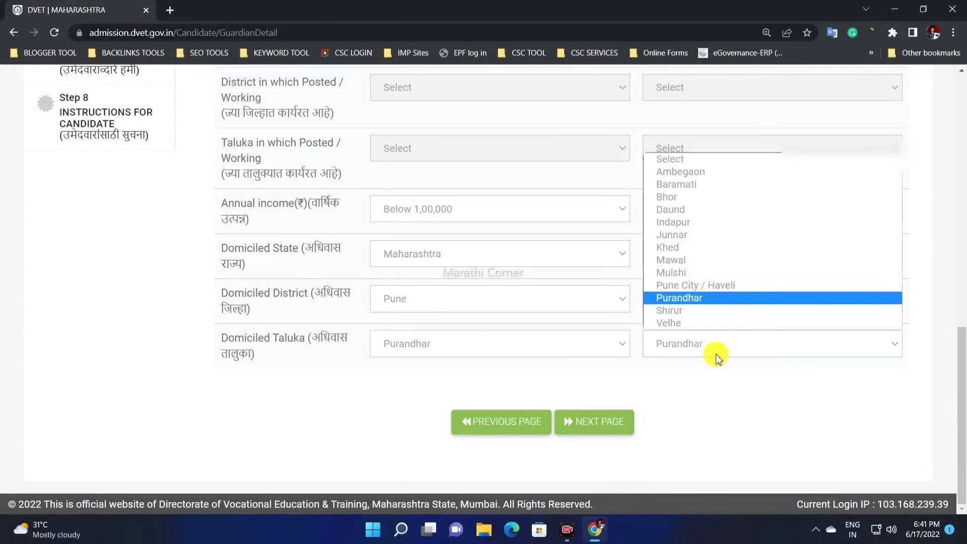
pyautogui.press('Return')
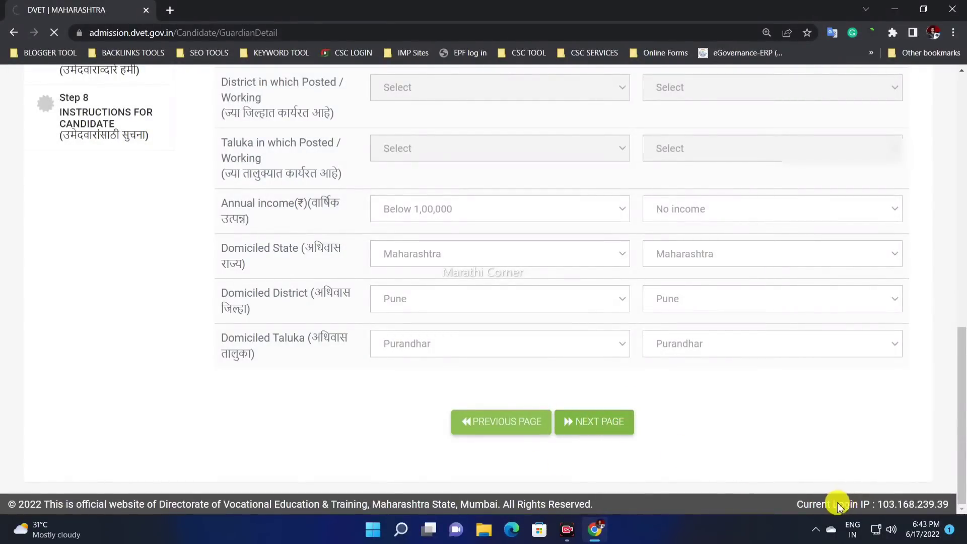
# Preview the defence category choices by answering Yes, then set the defence question back to No
pyautogui.scroll(-4, 367, 287)
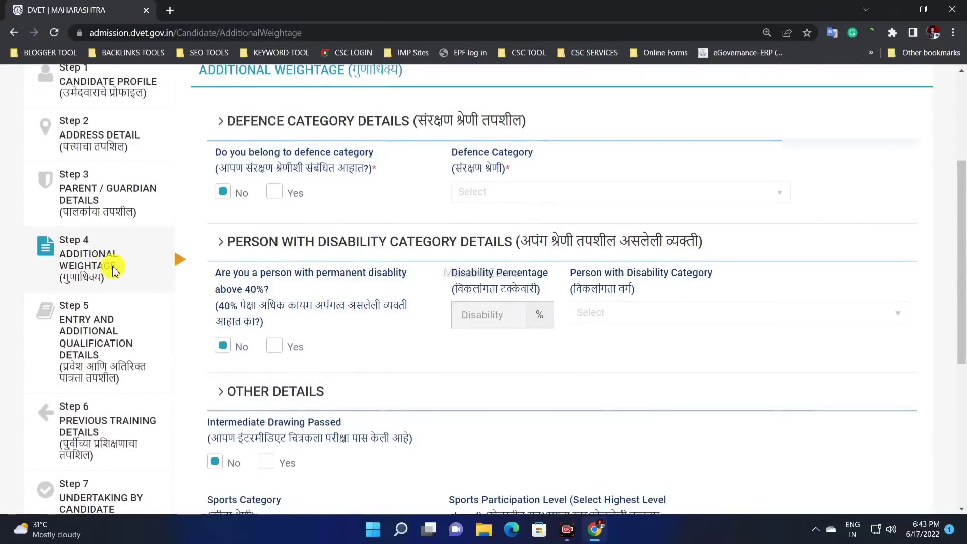
pyautogui.scroll(1, 151, 259)
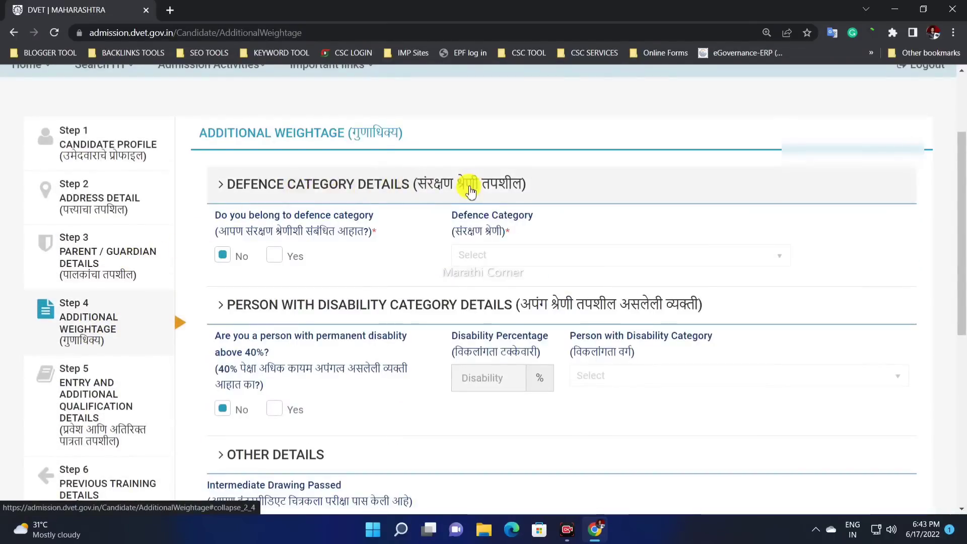
pyautogui.scroll(-1, 302, 217)
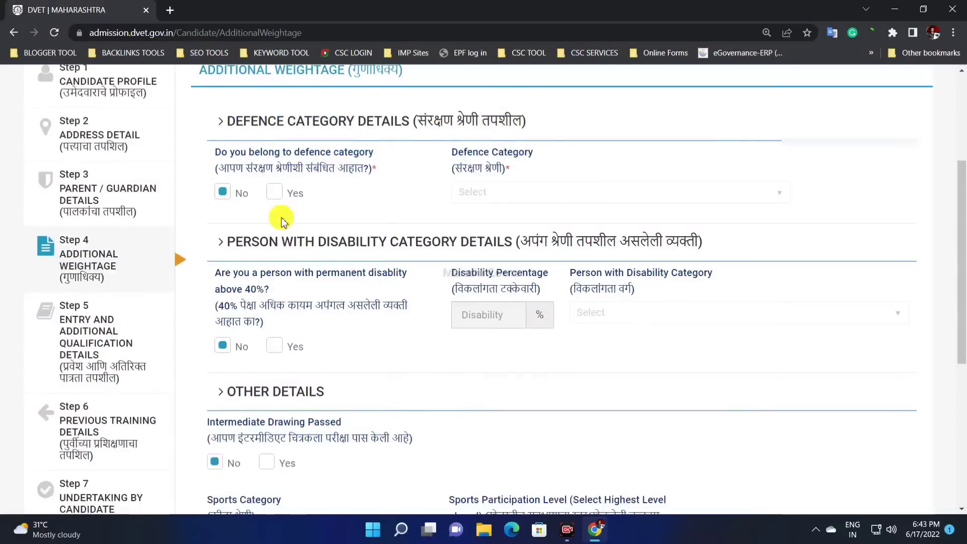
pyautogui.click(274, 191)
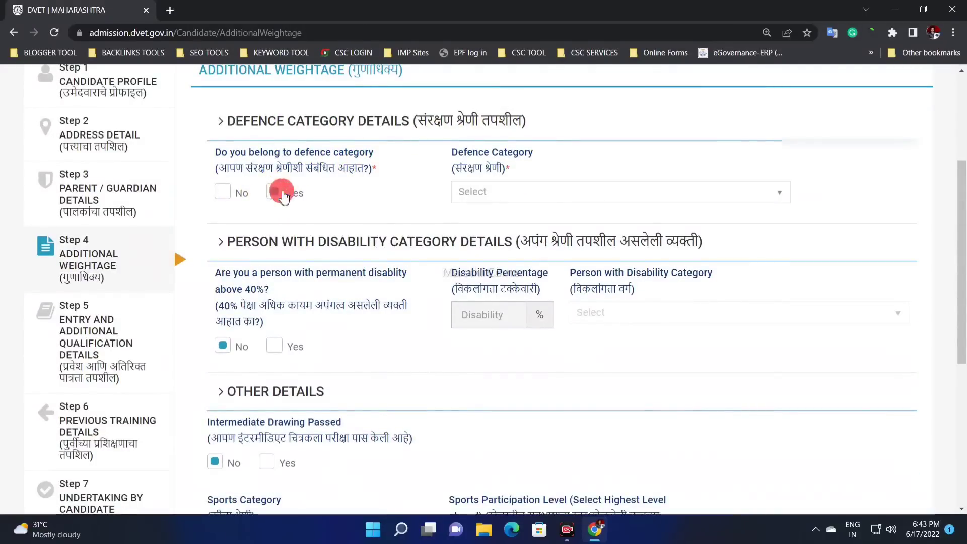
pyautogui.click(513, 194)
pyautogui.scroll(-2, 547, 232)
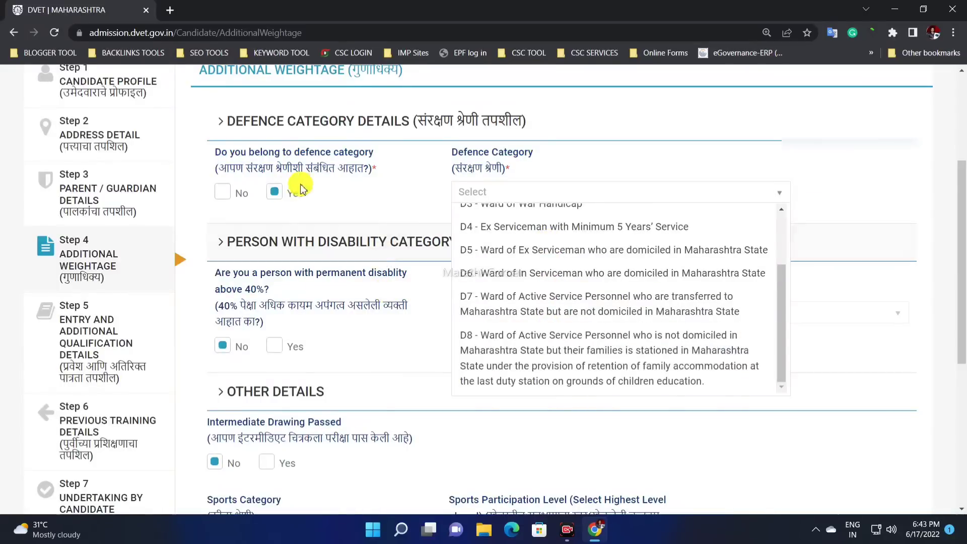
pyautogui.click(231, 192)
pyautogui.scroll(-1, 313, 199)
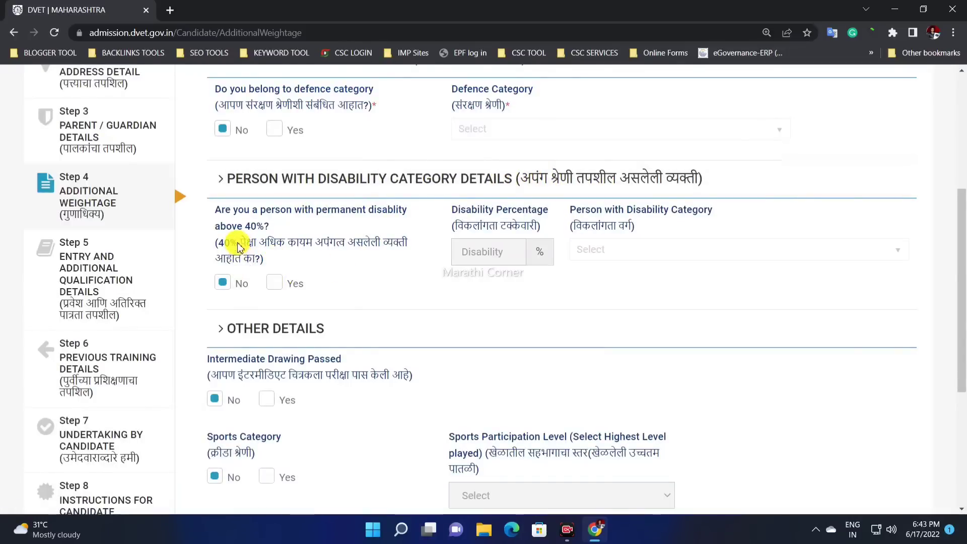
# Try disability Yes with 40% and PWD-3 locomotor category, then leave the disability question at No
pyautogui.moveTo(220, 243); pyautogui.dragTo(287, 277)
pyautogui.click(275, 283)
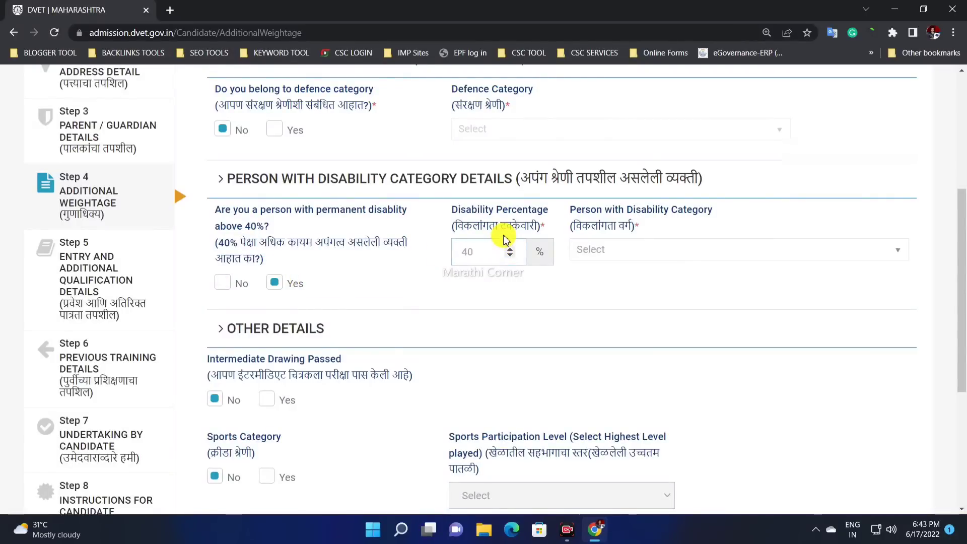
pyautogui.click(606, 256)
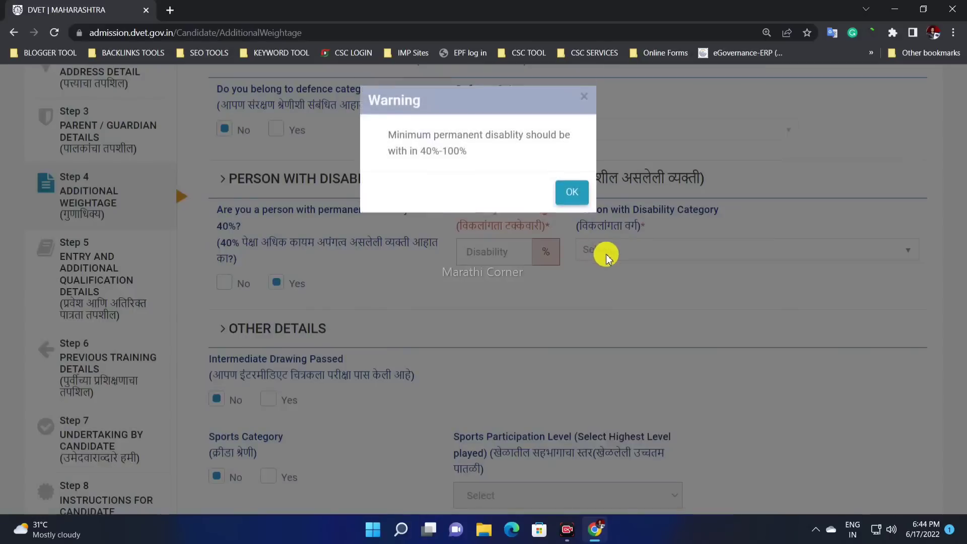
pyautogui.click(572, 192)
pyautogui.click(499, 254)
pyautogui.write('4')
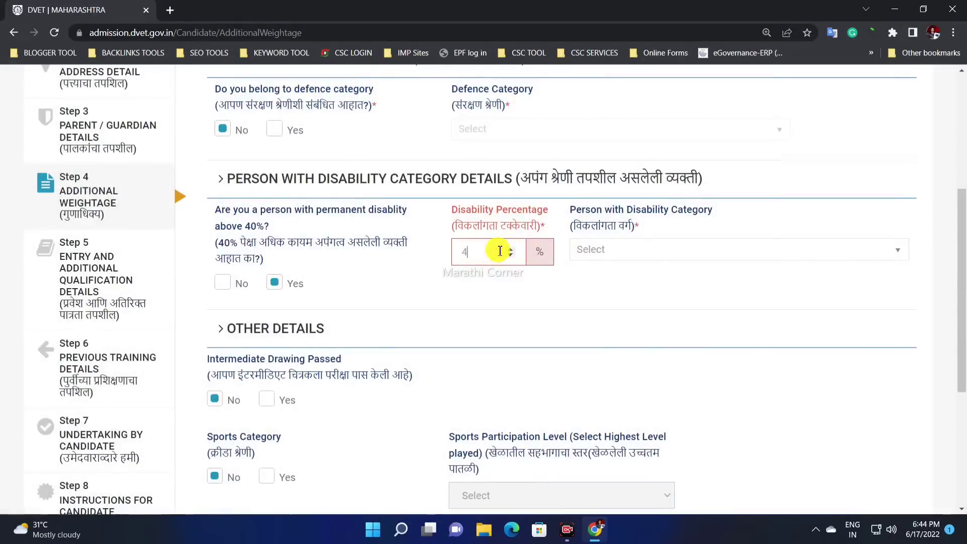
pyautogui.write('0')
pyautogui.click(584, 252)
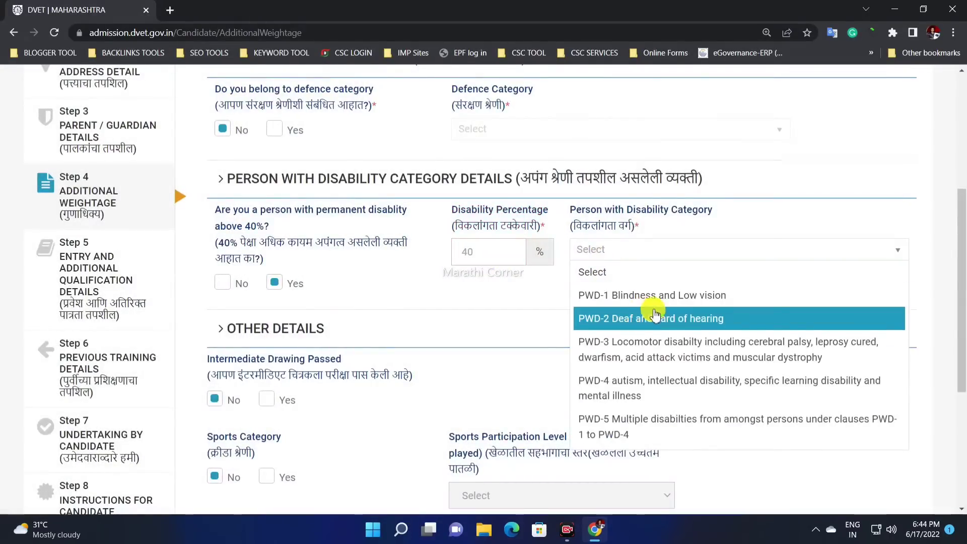
pyautogui.click(697, 348)
pyautogui.click(222, 285)
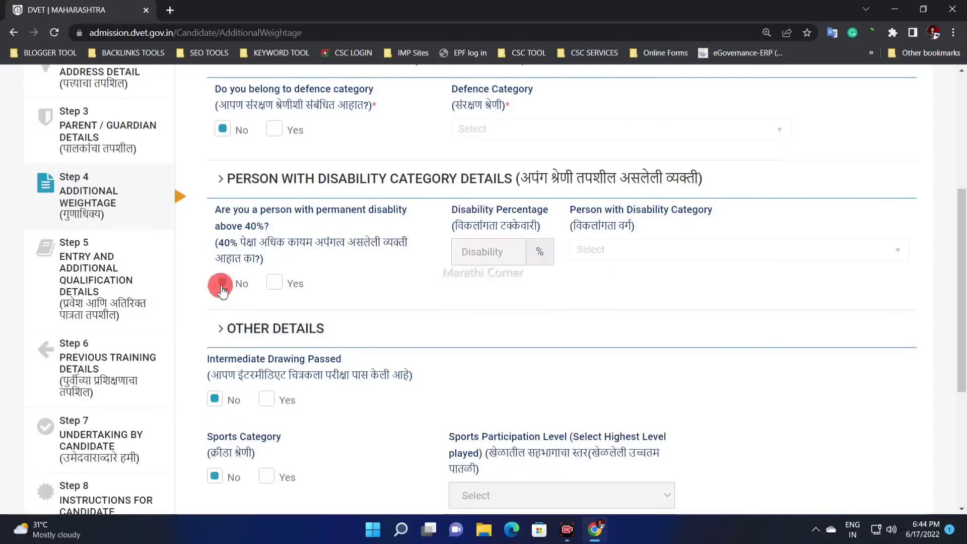
pyautogui.scroll(-3, 403, 267)
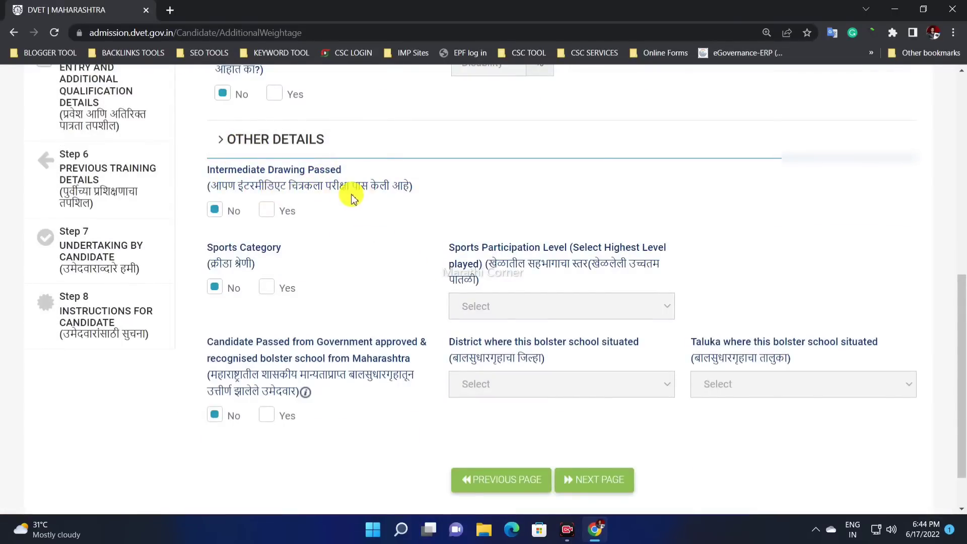
# Try sports category Yes with DISTRICT level, then set Intermediate Drawing and Sports Category to No
pyautogui.click(273, 211)
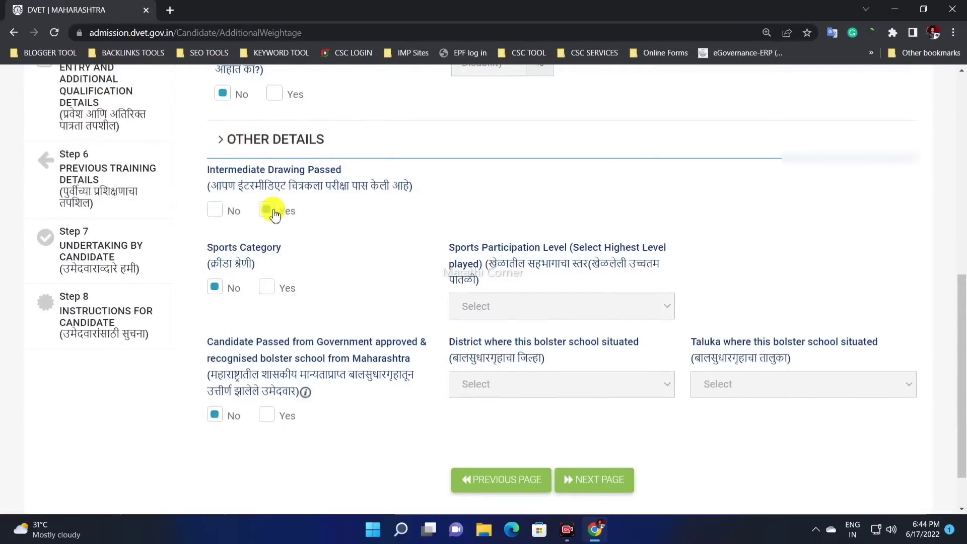
pyautogui.moveTo(252, 247); pyautogui.dragTo(264, 281)
pyautogui.click(269, 294)
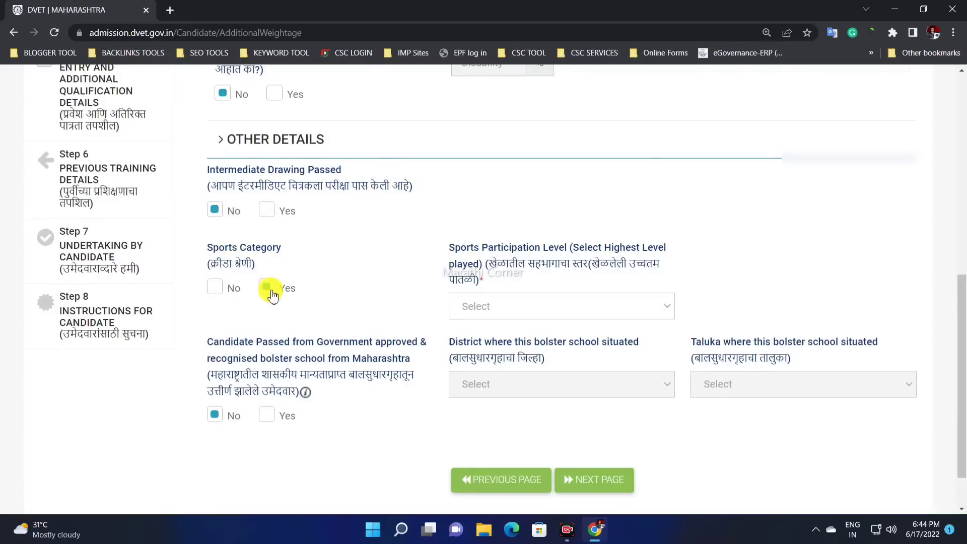
pyautogui.click(476, 304)
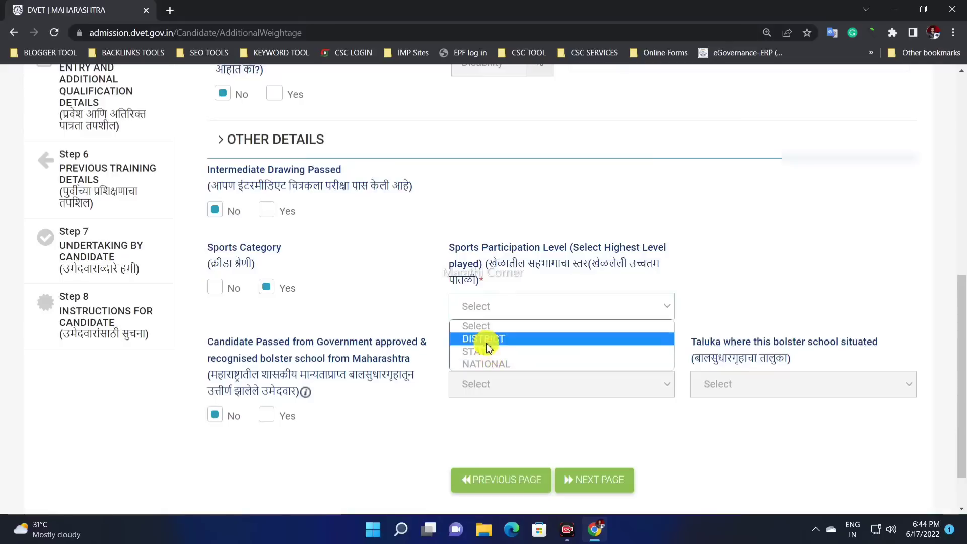
pyautogui.click(484, 339)
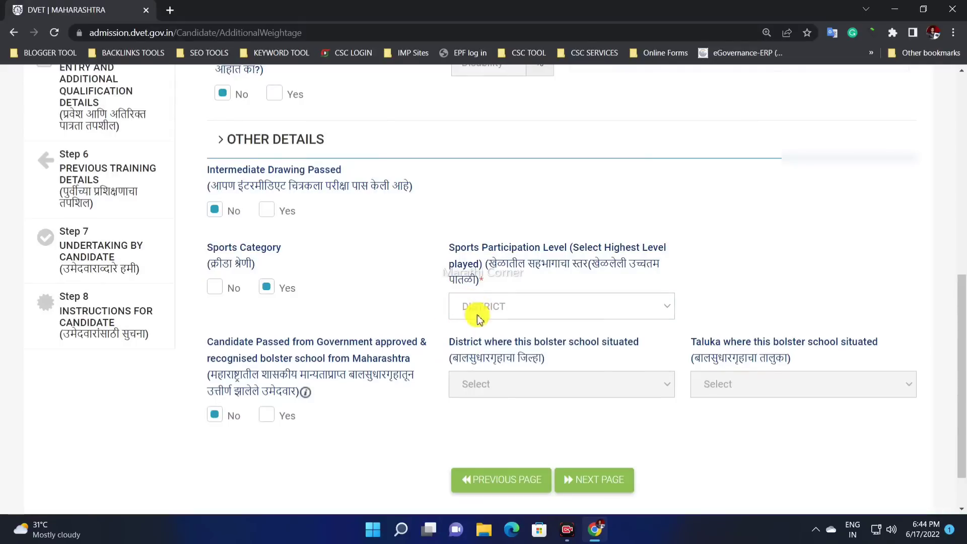
pyautogui.click(215, 288)
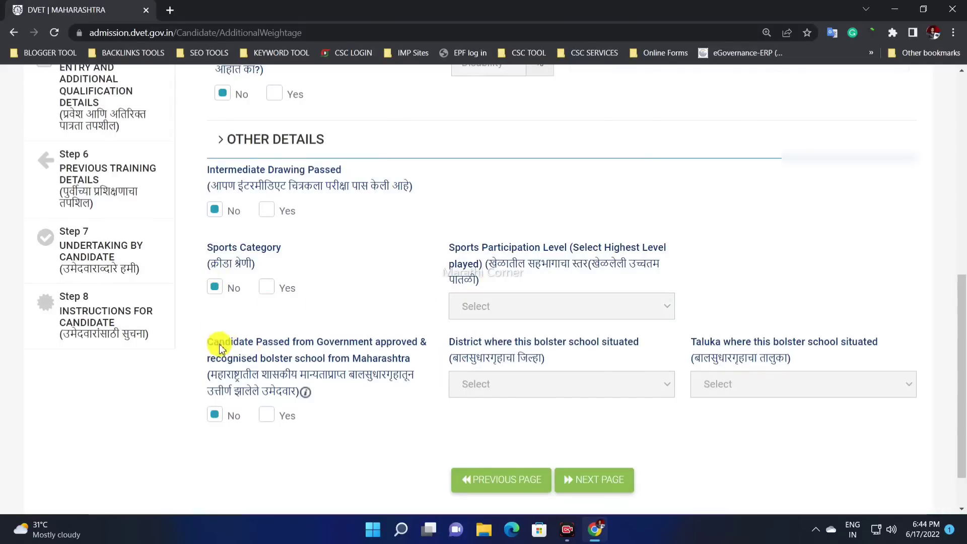
# Preview the bolster school district and taluka lists, then answer No to the bolster school question
pyautogui.moveTo(219, 341); pyautogui.dragTo(320, 369)
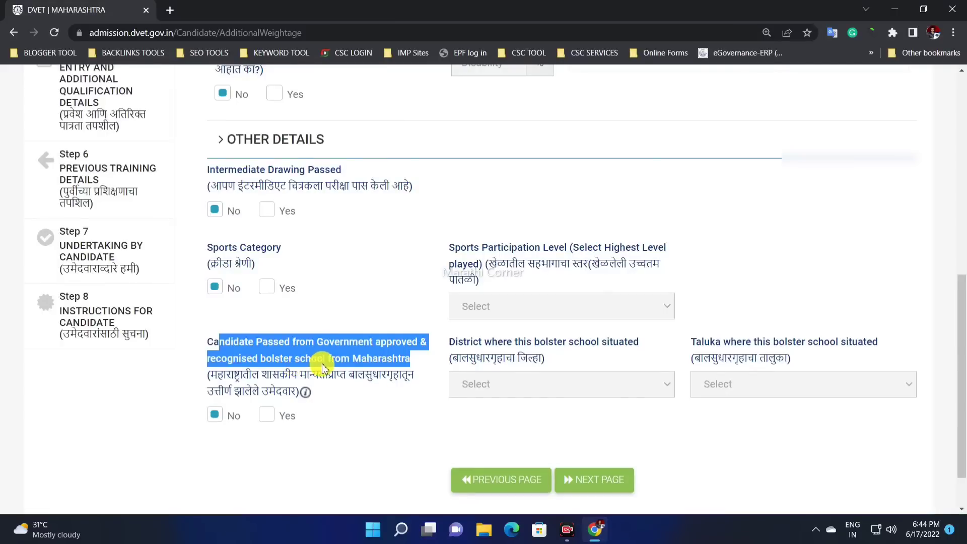
pyautogui.click(403, 365)
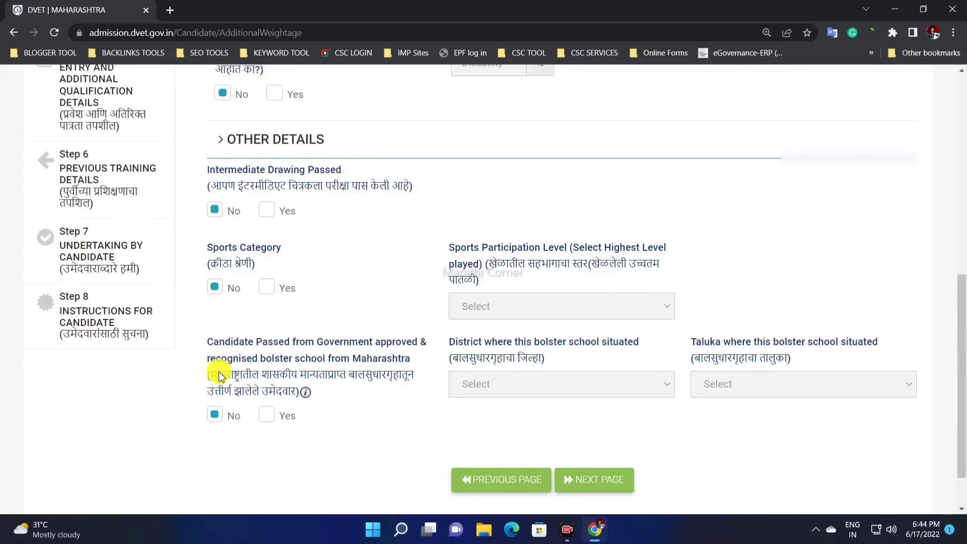
pyautogui.moveTo(217, 375); pyautogui.dragTo(292, 396)
pyautogui.click(266, 415)
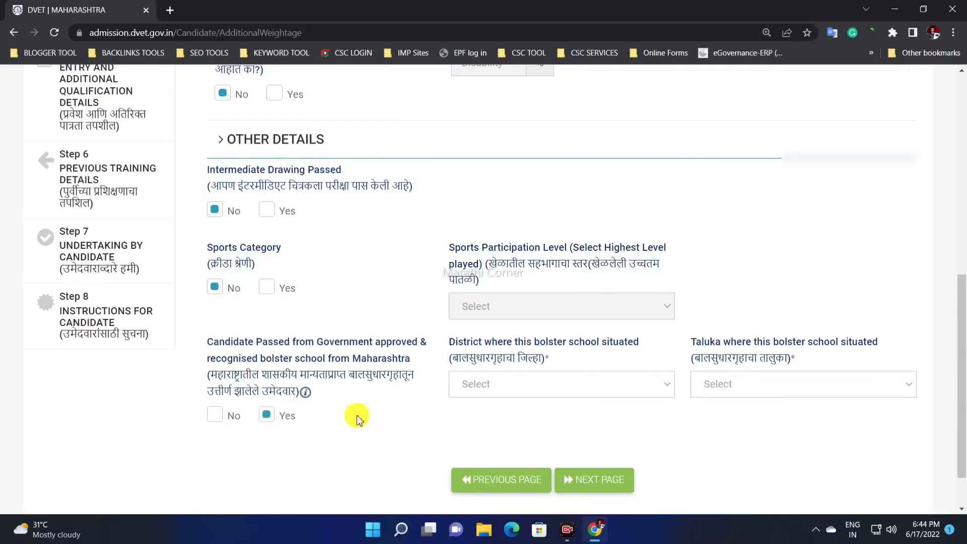
pyautogui.click(470, 384)
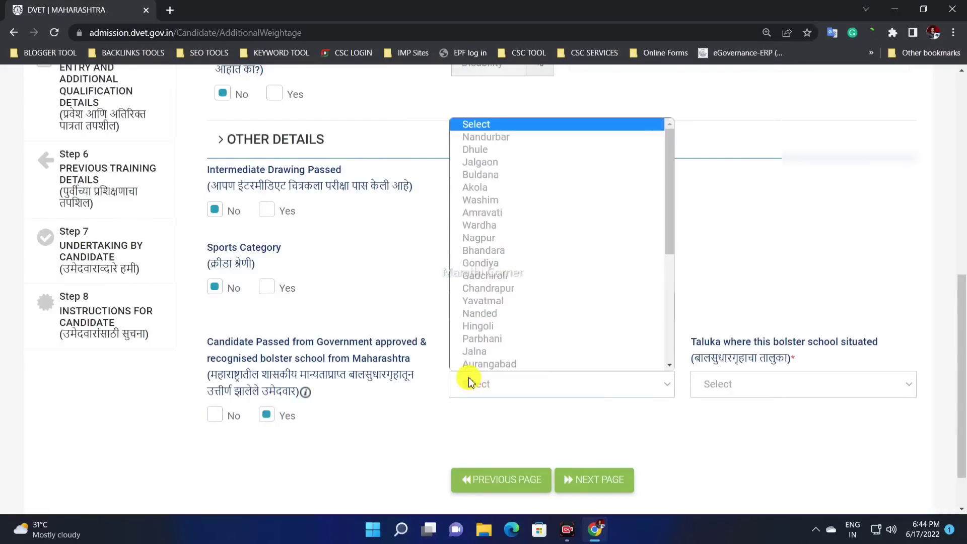
pyautogui.click(759, 387)
pyautogui.click(231, 417)
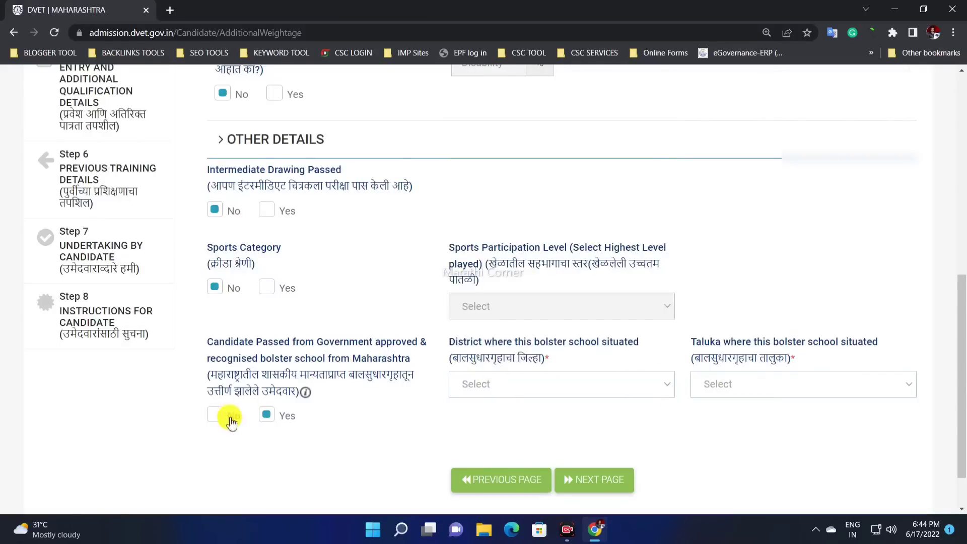
pyautogui.click(218, 416)
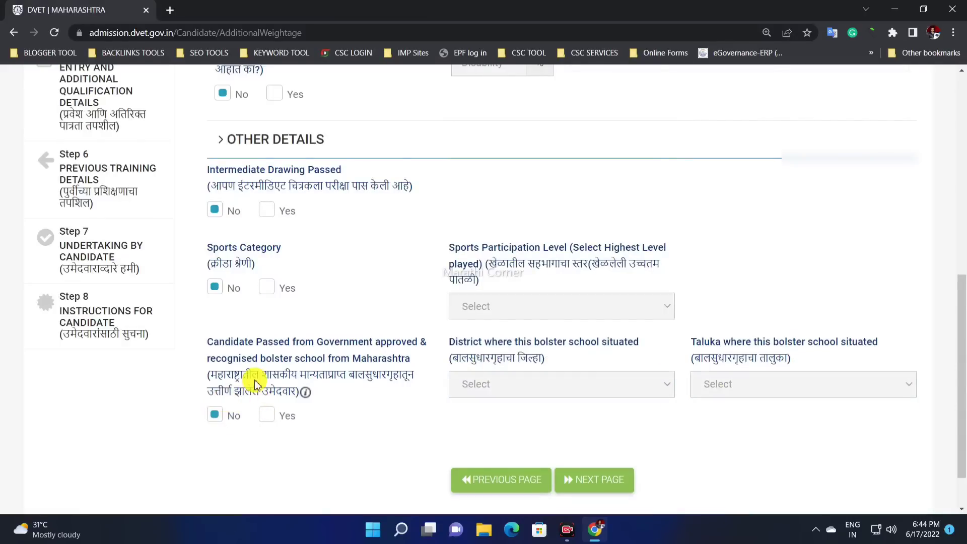
pyautogui.scroll(-2, 282, 267)
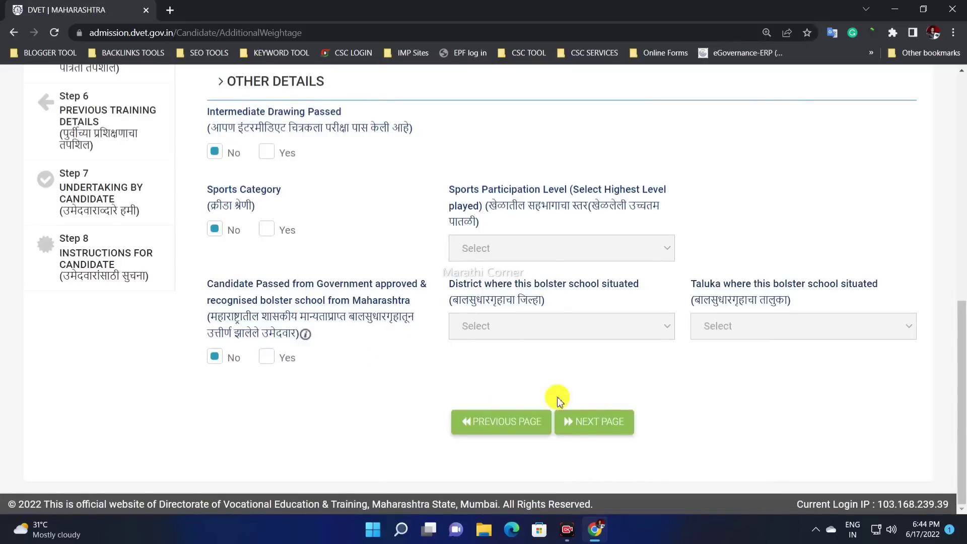
# Move to the Entry Qualification step and keep the school location as Maharashtra
pyautogui.click(610, 433)
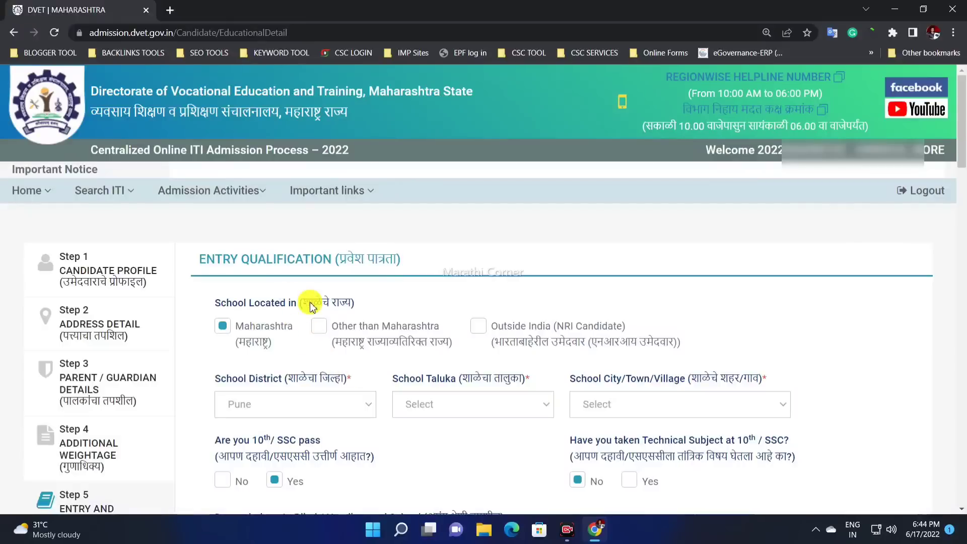
pyautogui.moveTo(232, 259); pyautogui.dragTo(371, 254)
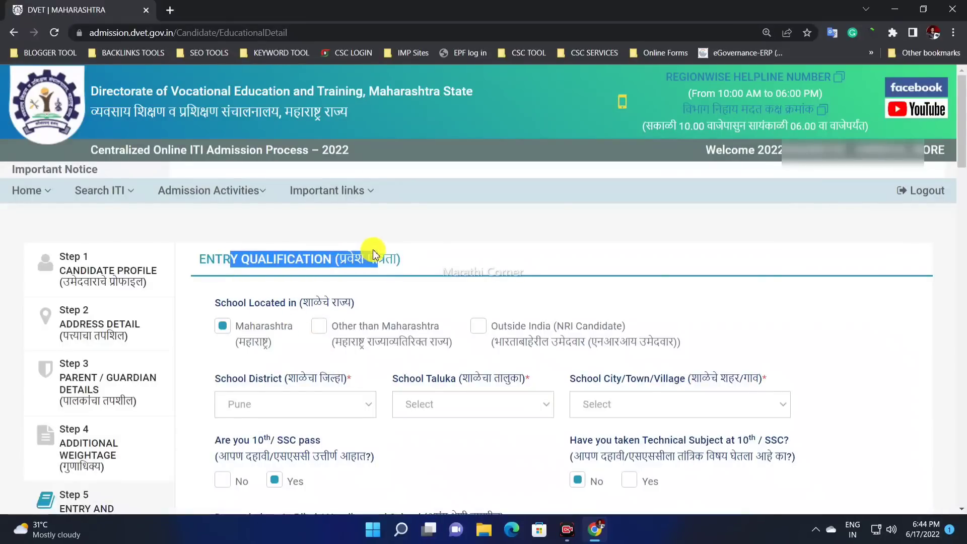
pyautogui.scroll(-3, 352, 226)
pyautogui.scroll(-1, 202, 362)
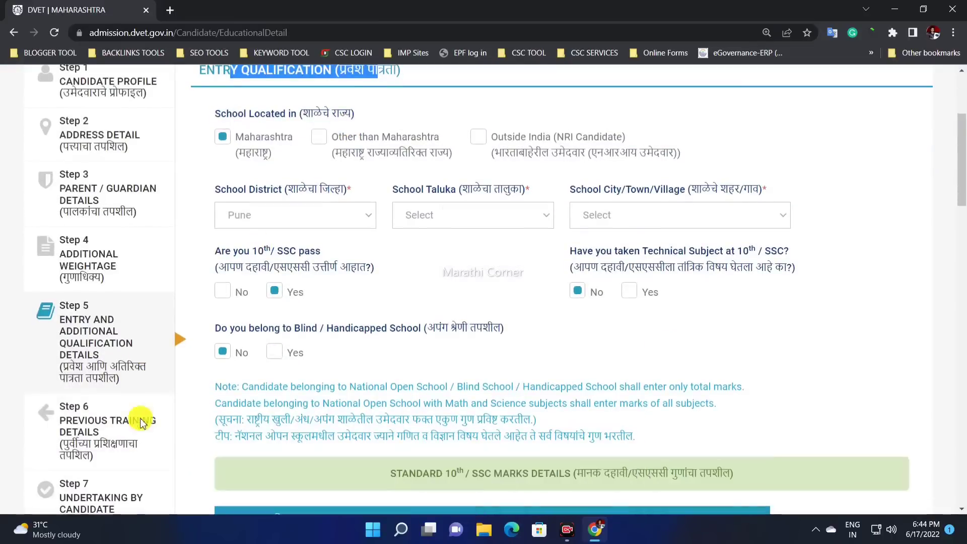
pyautogui.click(281, 143)
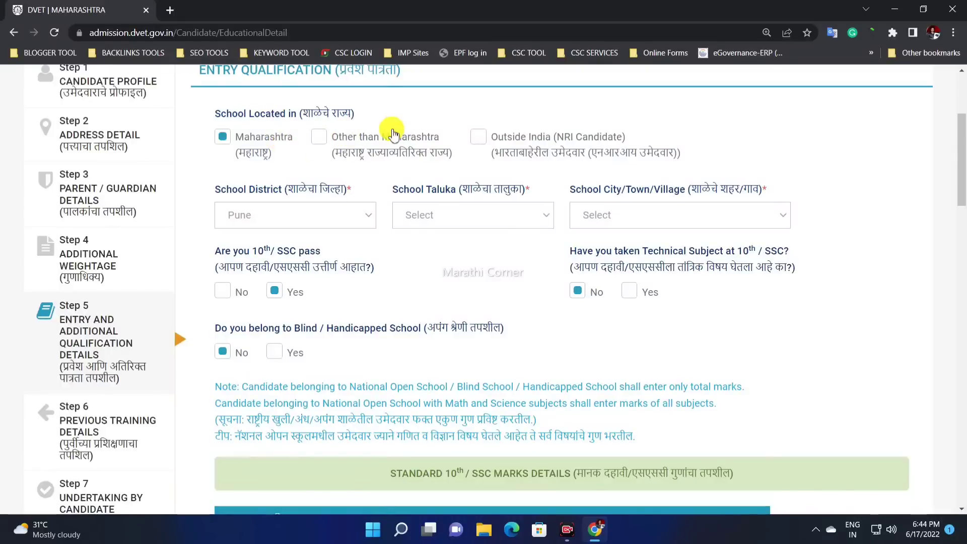
pyautogui.click(370, 142)
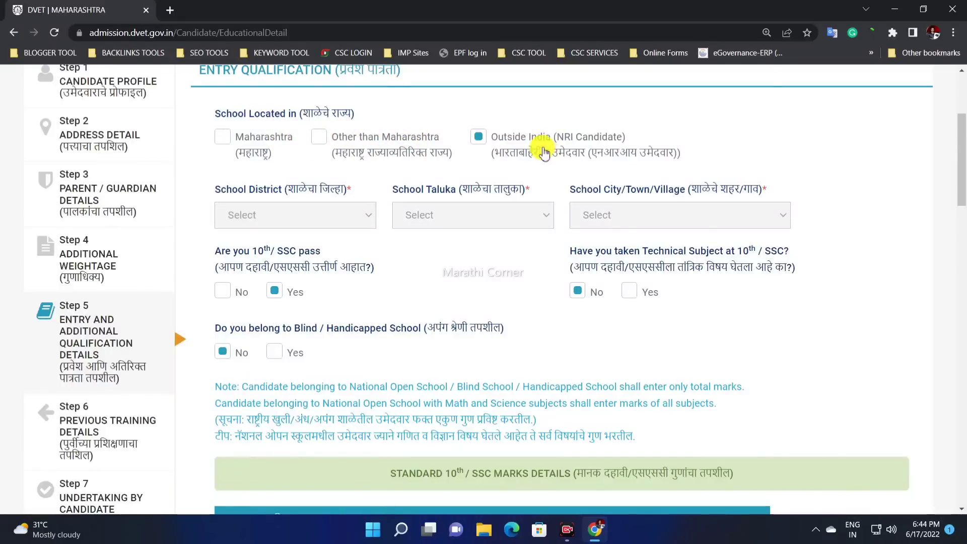
pyautogui.click(259, 139)
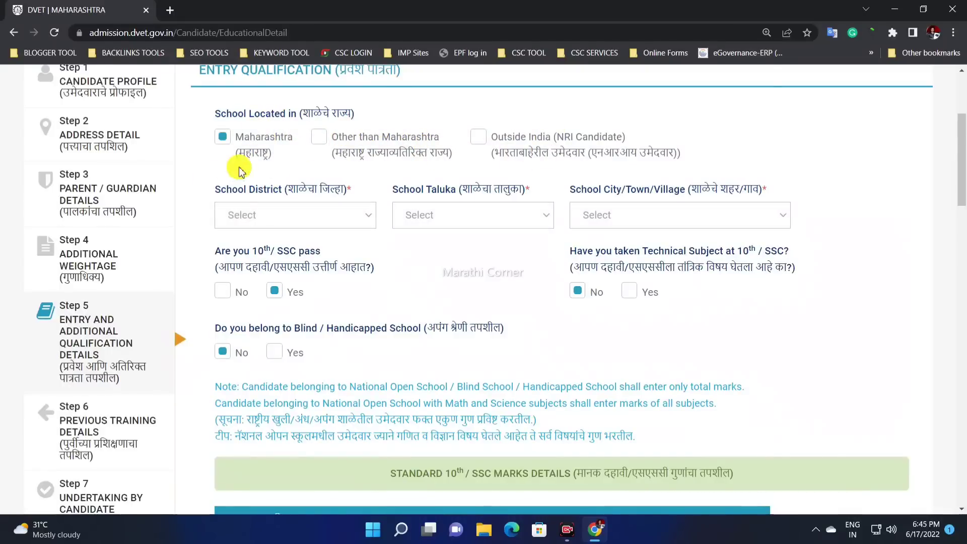
# Set the school district to Pune and taluka to Purandhar
pyautogui.click(251, 213)
pyautogui.write('pu')
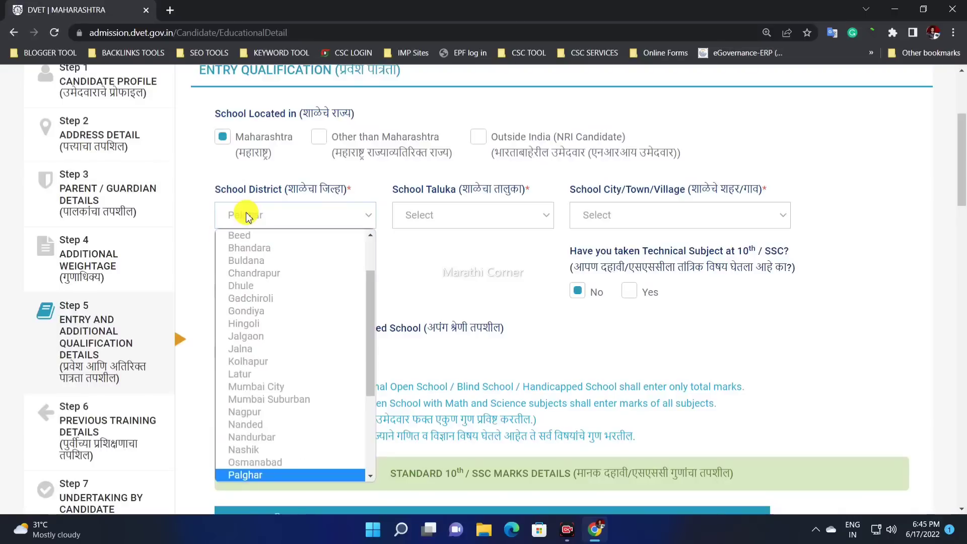
pyautogui.press('Return')
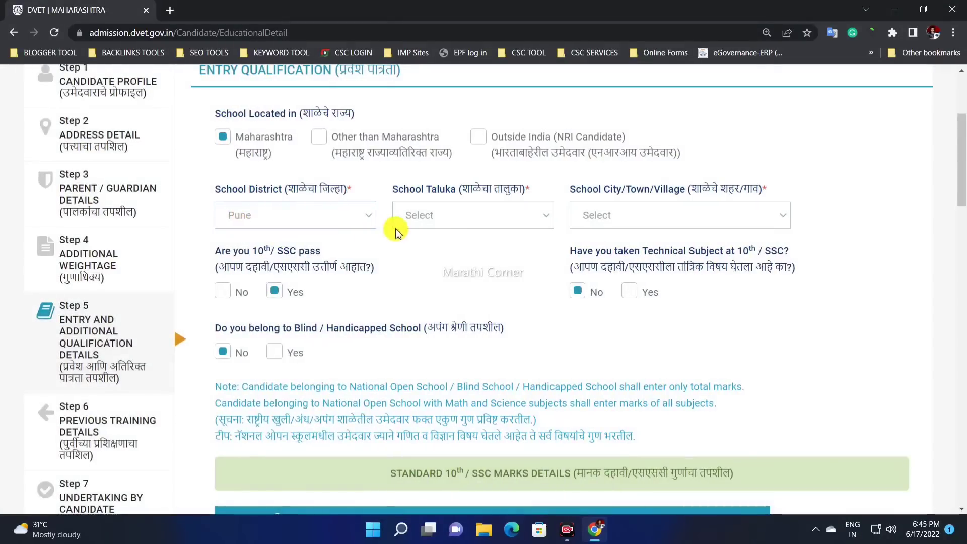
pyautogui.click(411, 224)
pyautogui.write('pur')
pyautogui.press('Return')
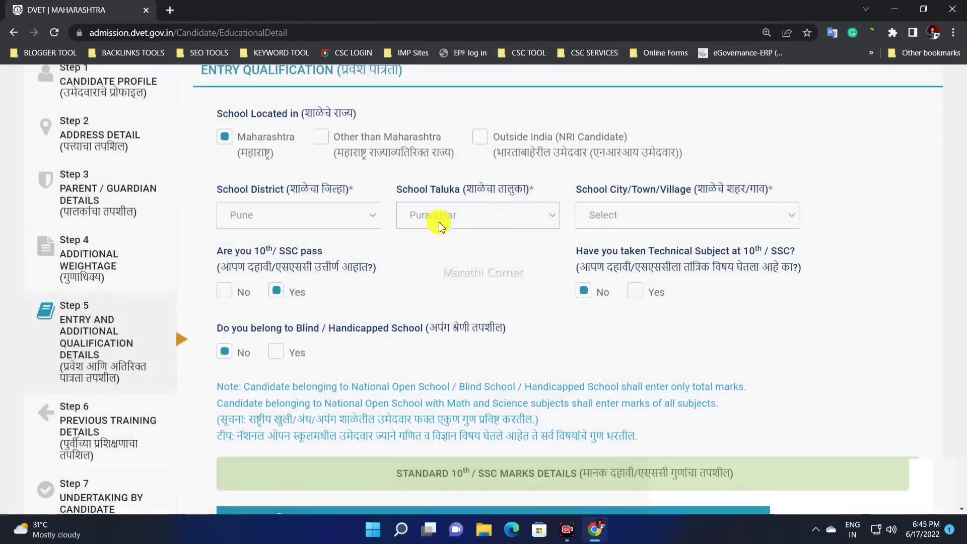
# Choose Shivatkar(Nira)(CT) as the school town
pyautogui.click(598, 212)
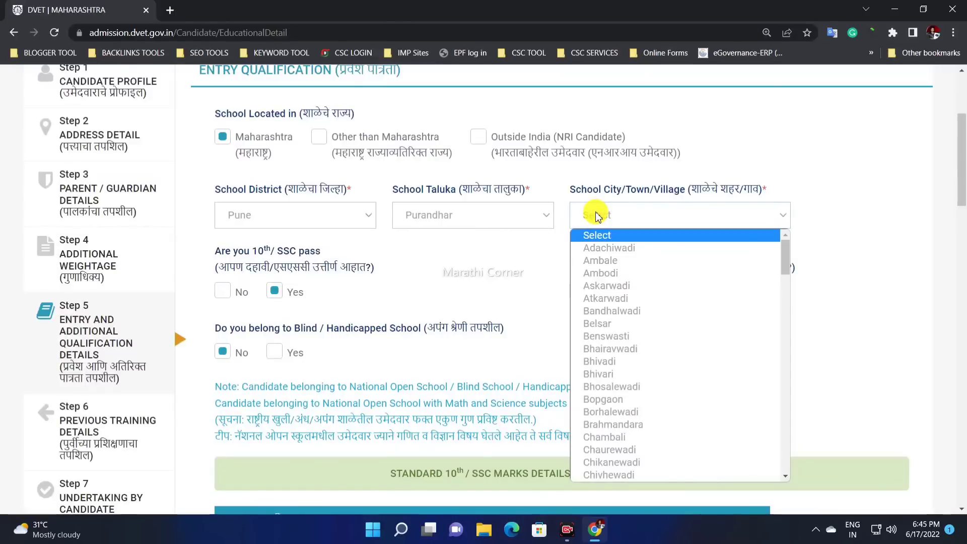
pyautogui.write('s')
pyautogui.press('Down')
pyautogui.press('Down')
pyautogui.press('Down')
pyautogui.press('Down')
pyautogui.press('Down')
pyautogui.press('Down')
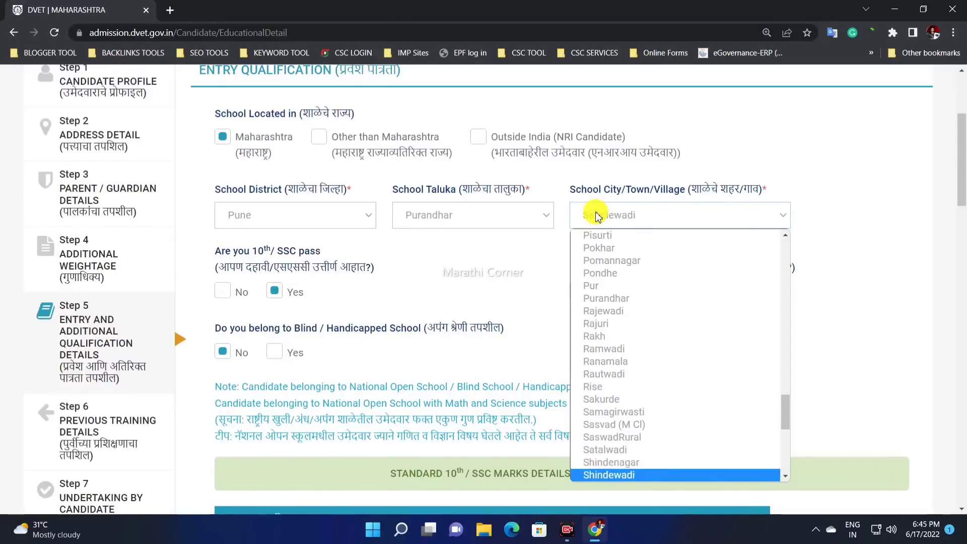
pyautogui.press('Down')
pyautogui.press('Down')
pyautogui.press('Up')
pyautogui.press('Return')
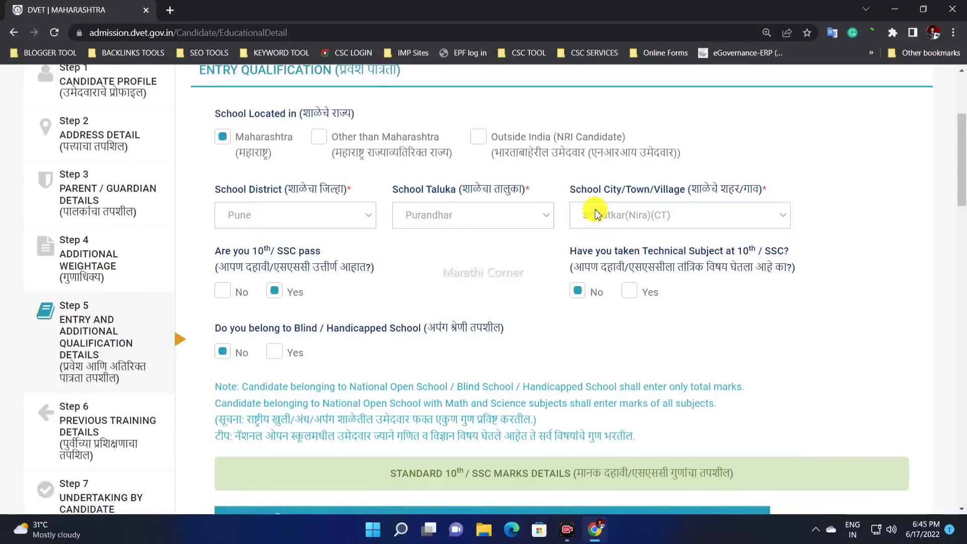
pyautogui.click(529, 264)
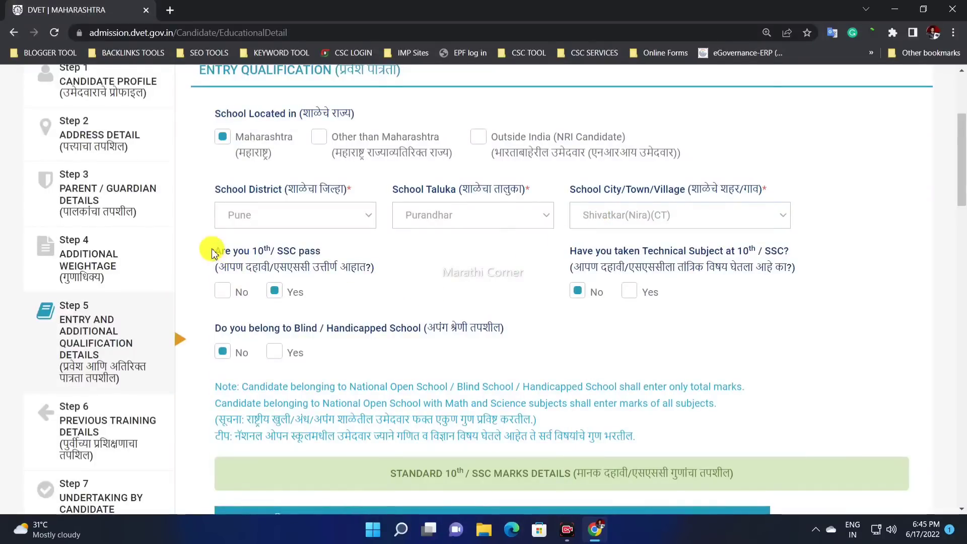
pyautogui.scroll(-1, 216, 249)
pyautogui.moveTo(224, 190); pyautogui.dragTo(320, 222)
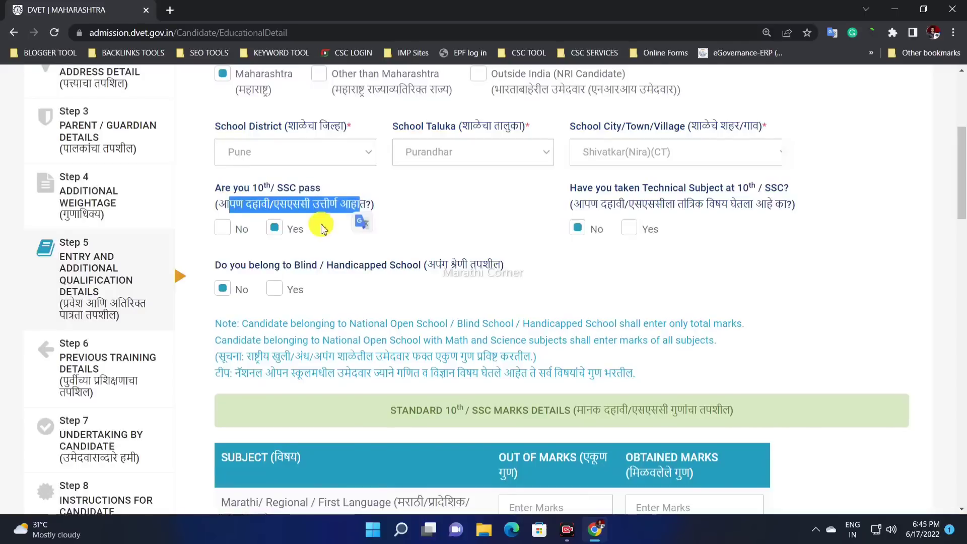
# Answer Yes to the Blind/Handicapped School question, locking the SSC marks fields at 0
pyautogui.click(267, 234)
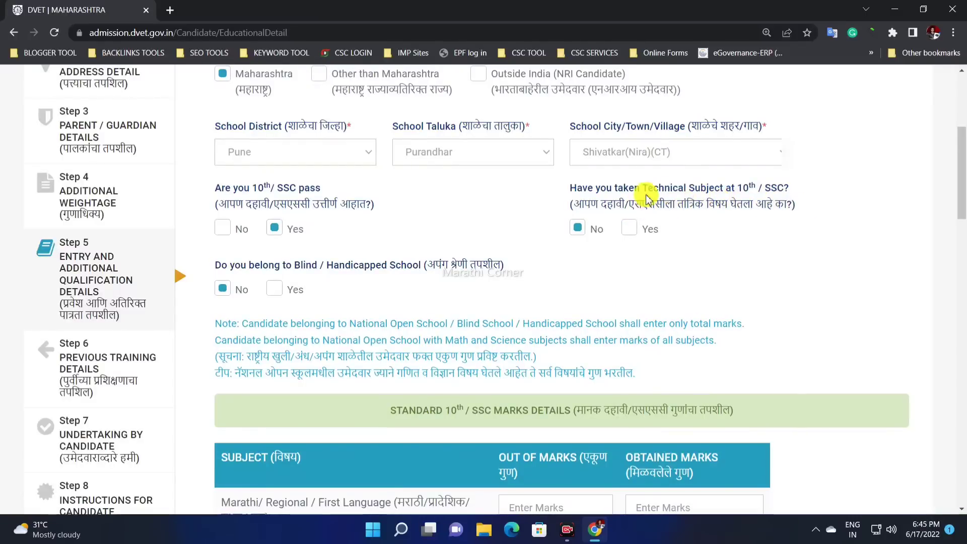
pyautogui.click(635, 231)
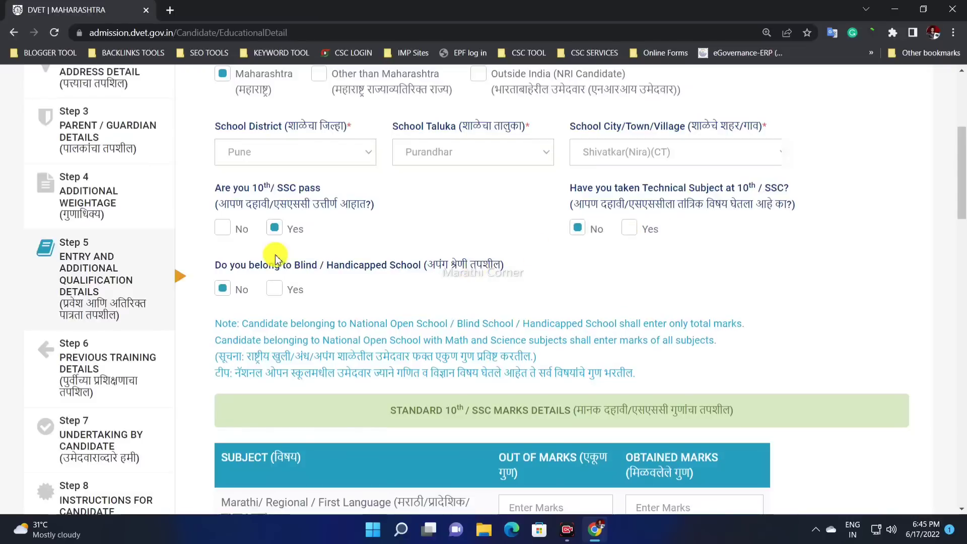
pyautogui.scroll(-1, 276, 252)
pyautogui.moveTo(331, 202); pyautogui.dragTo(492, 205)
pyautogui.click(347, 224)
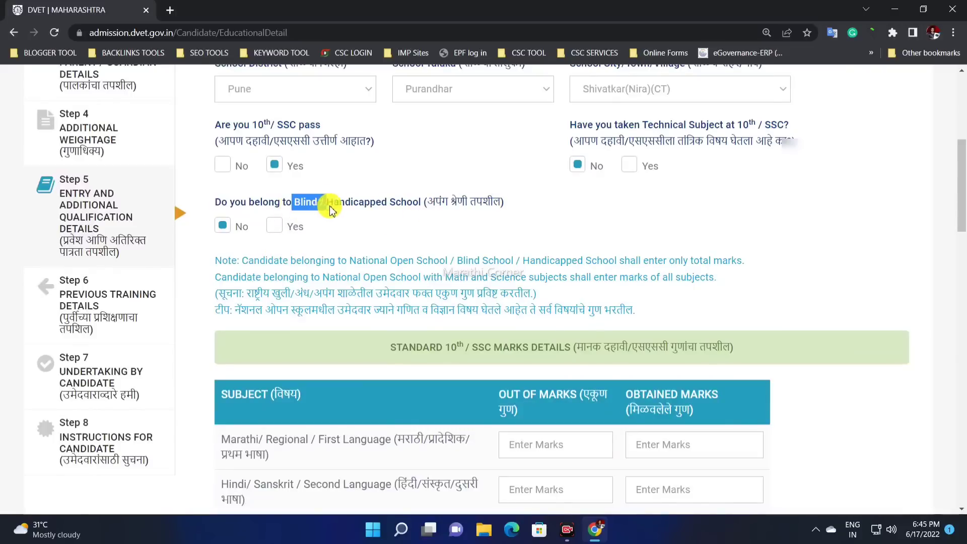
pyautogui.moveTo(331, 210); pyautogui.dragTo(410, 209)
pyautogui.click(276, 226)
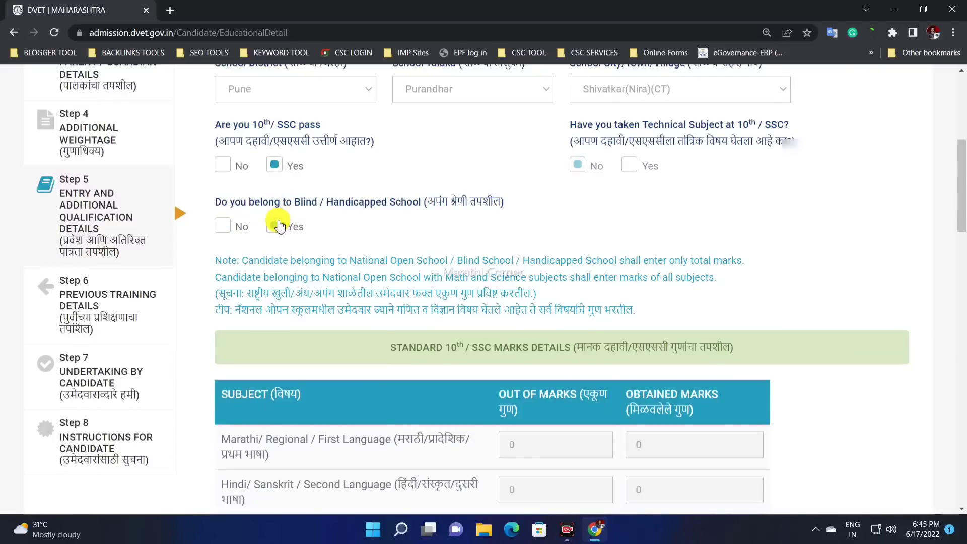
pyautogui.moveTo(261, 224); pyautogui.dragTo(307, 217)
# Set the Blind/Handicapped School question back to No and review the SSC marks table
pyautogui.click(224, 226)
pyautogui.scroll(-4, 376, 242)
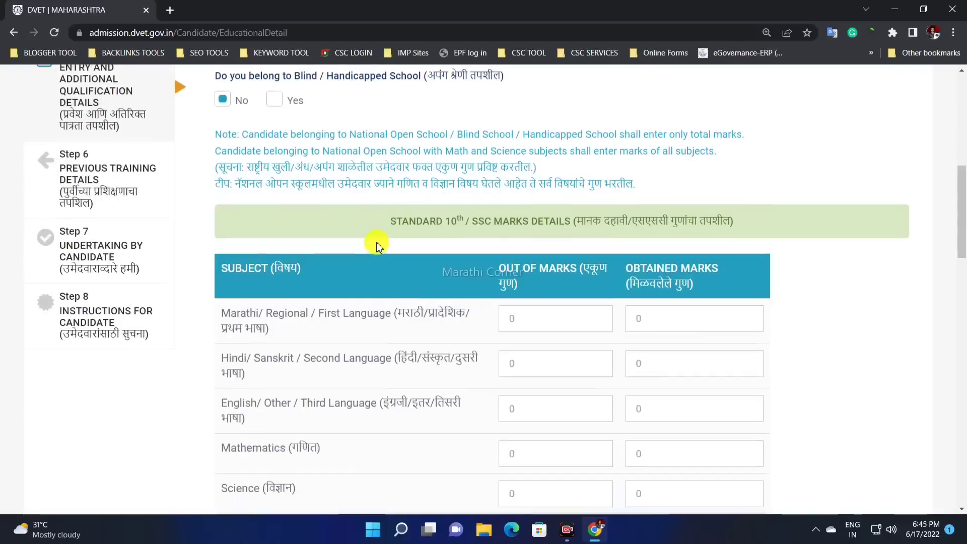
pyautogui.scroll(1, 464, 233)
pyautogui.moveTo(431, 239); pyautogui.dragTo(718, 233)
pyautogui.click(609, 220)
pyautogui.scroll(-2, 586, 200)
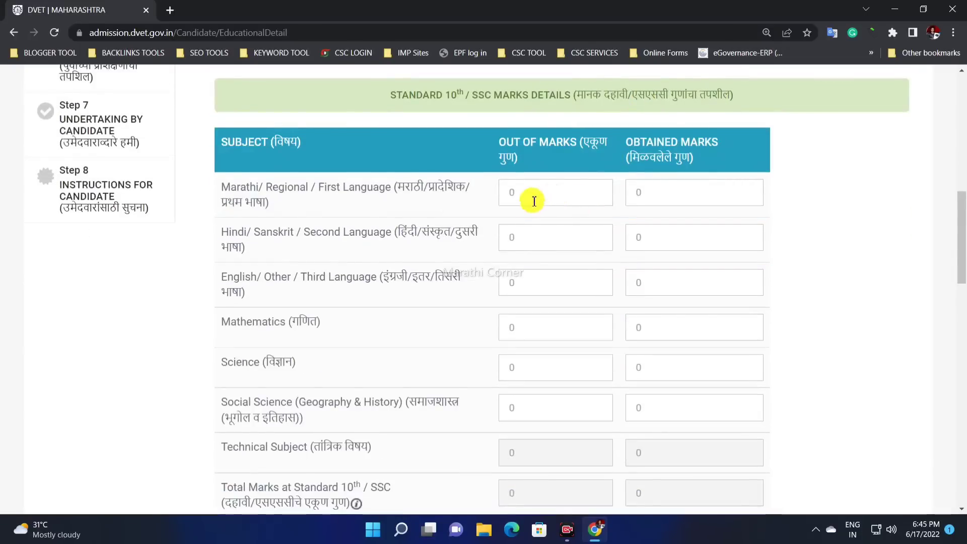
pyautogui.scroll(-1, 519, 196)
pyautogui.scroll(-1, 493, 199)
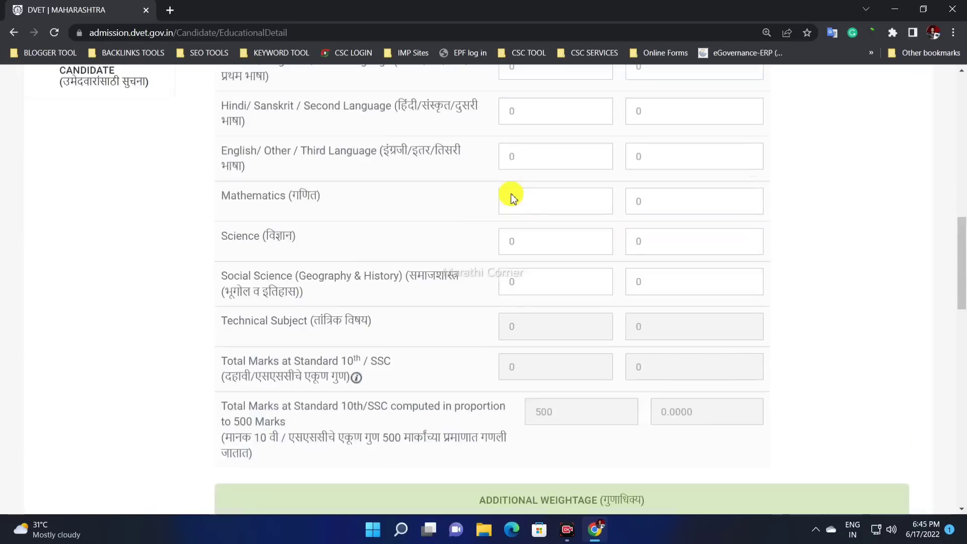
pyautogui.scroll(1, 509, 194)
# Enter Marathi marks 80 out of 100 and Hindi marks 70 out of 100
pyautogui.moveTo(276, 135); pyautogui.dragTo(390, 123)
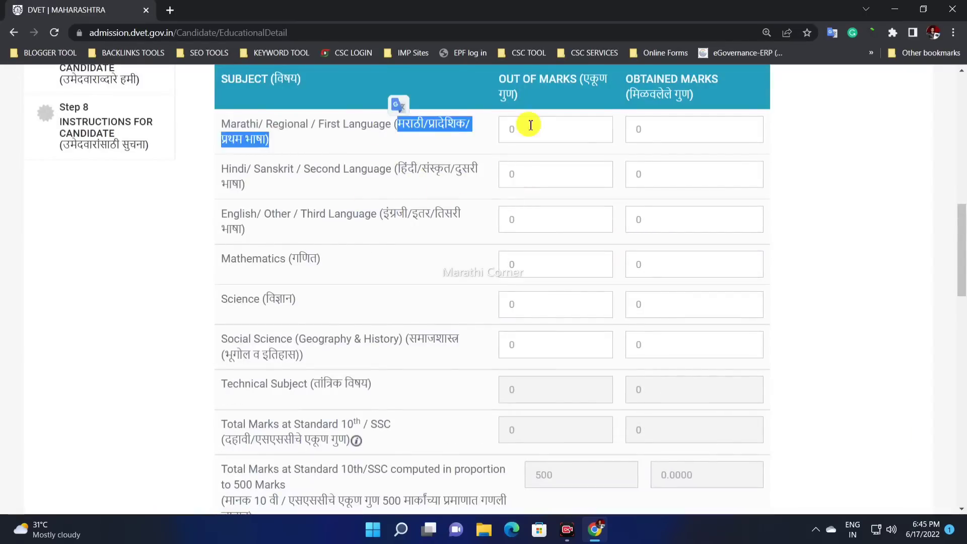
pyautogui.click(529, 126)
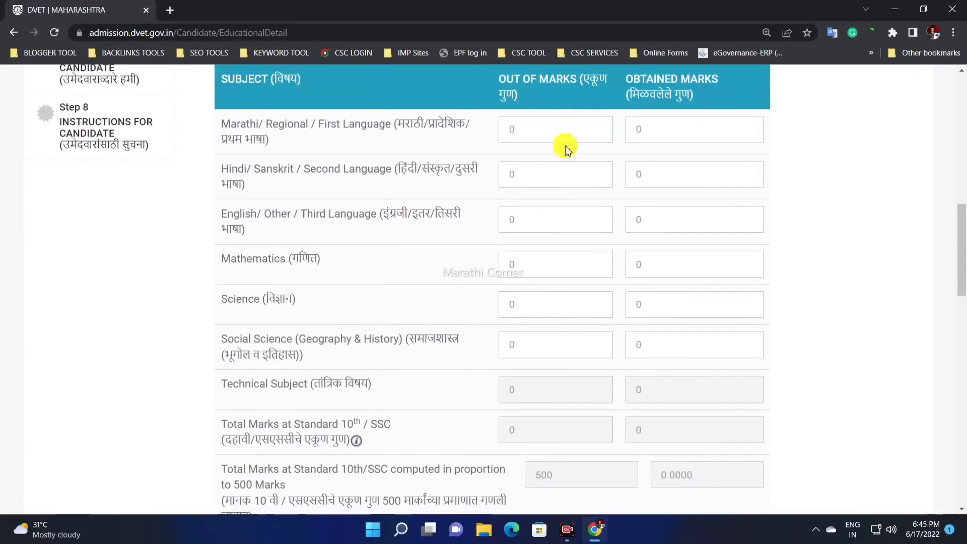
pyautogui.click(595, 134)
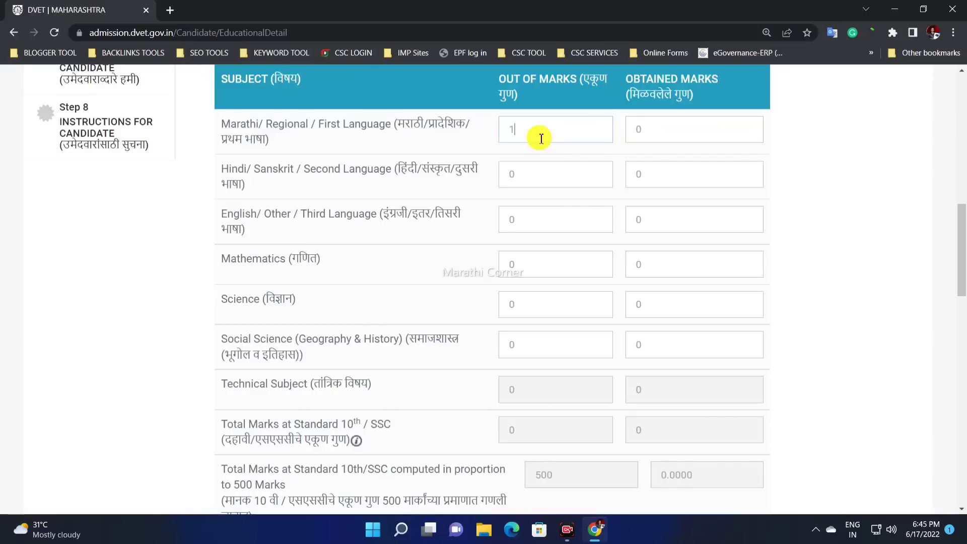
pyautogui.write('100')
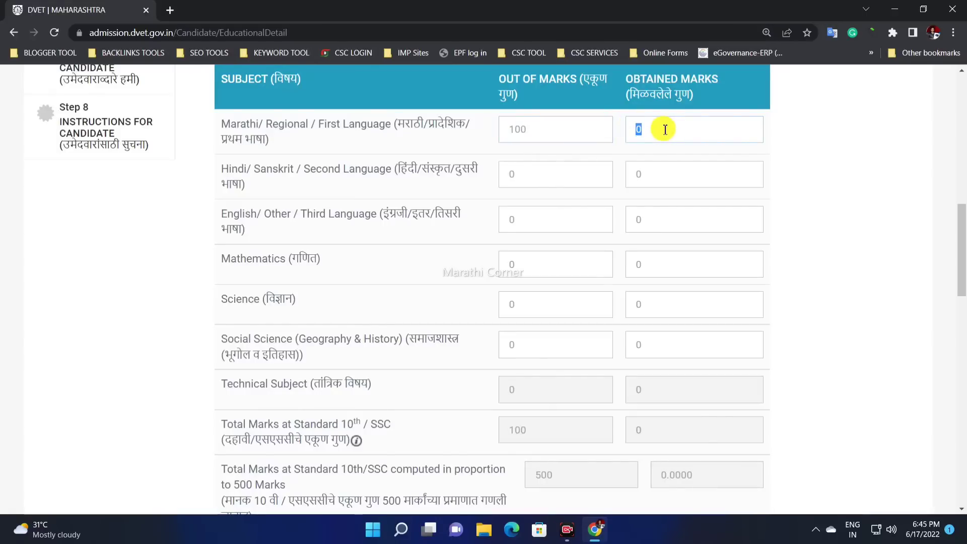
pyautogui.click(665, 127)
pyautogui.write('80')
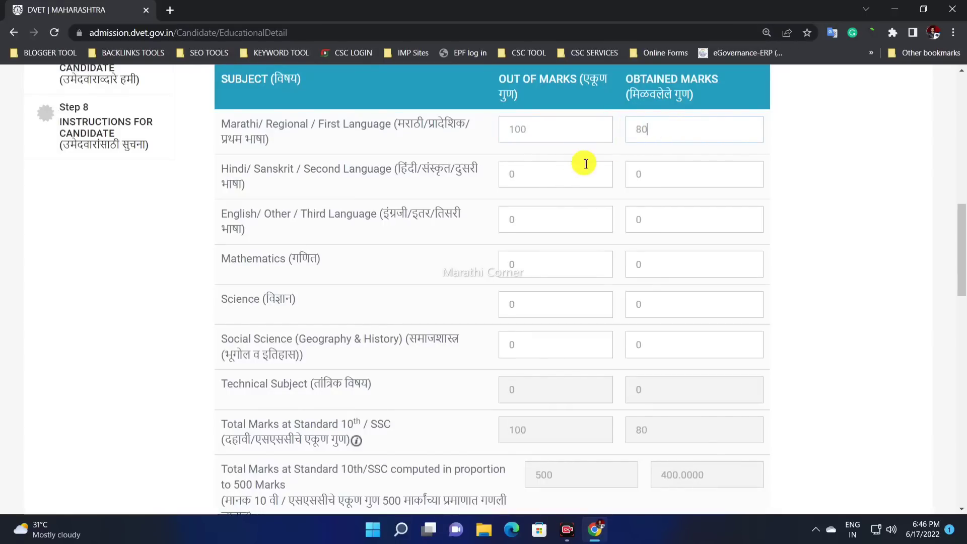
pyautogui.click(561, 166)
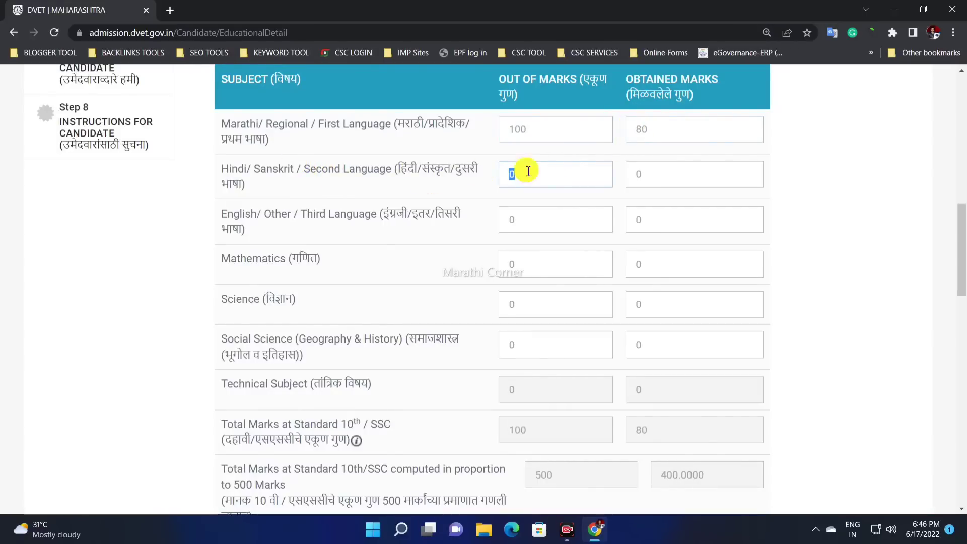
pyautogui.write('100')
pyautogui.click(701, 177)
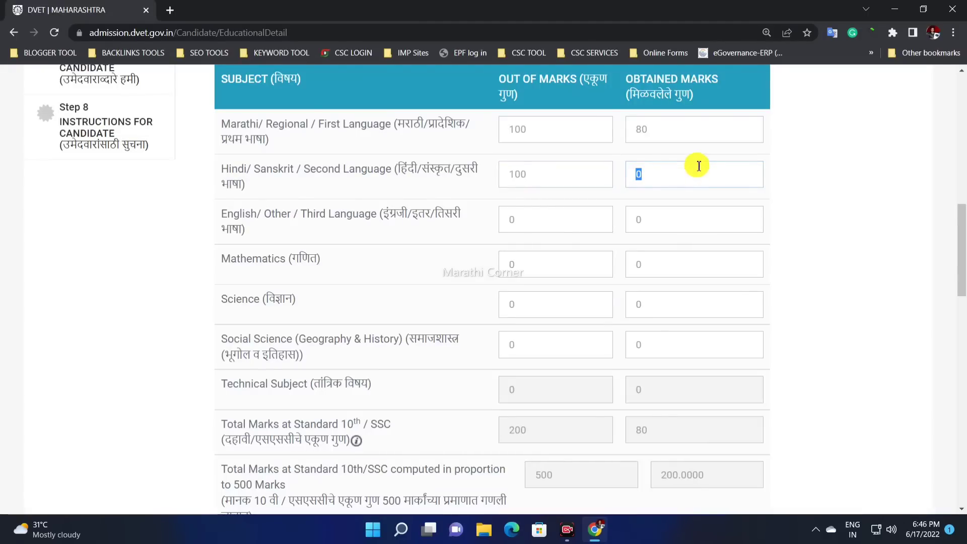
pyautogui.write('70')
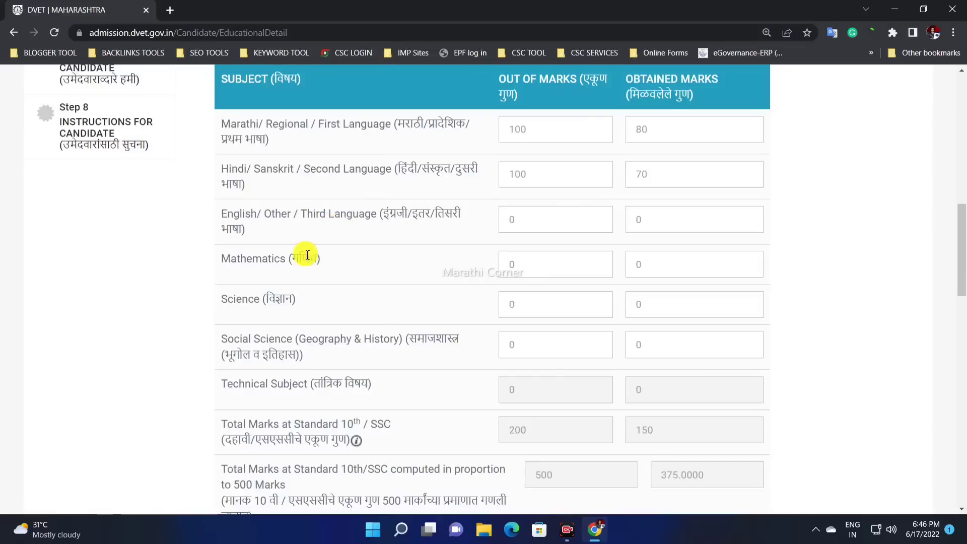
pyautogui.scroll(-2, 514, 378)
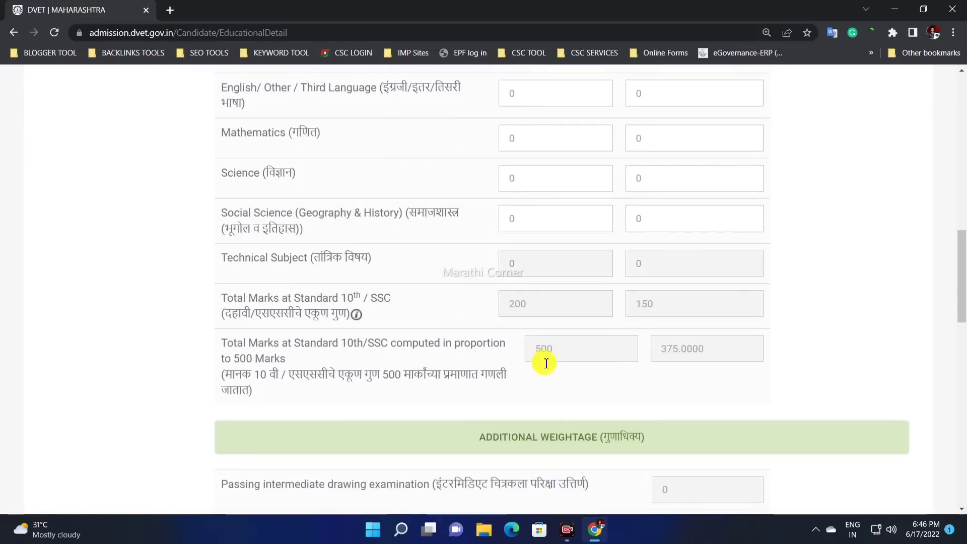
pyautogui.scroll(2, 546, 363)
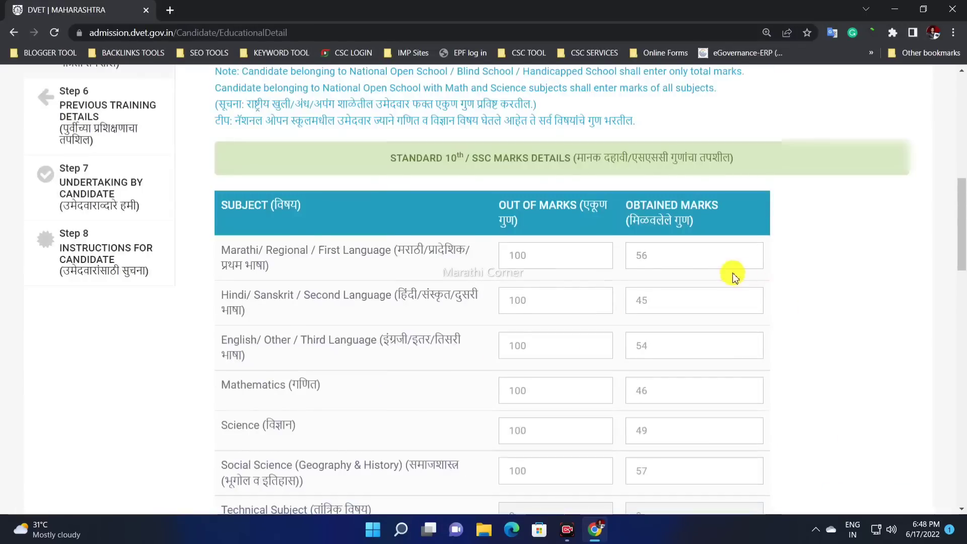
pyautogui.scroll(-2, 734, 276)
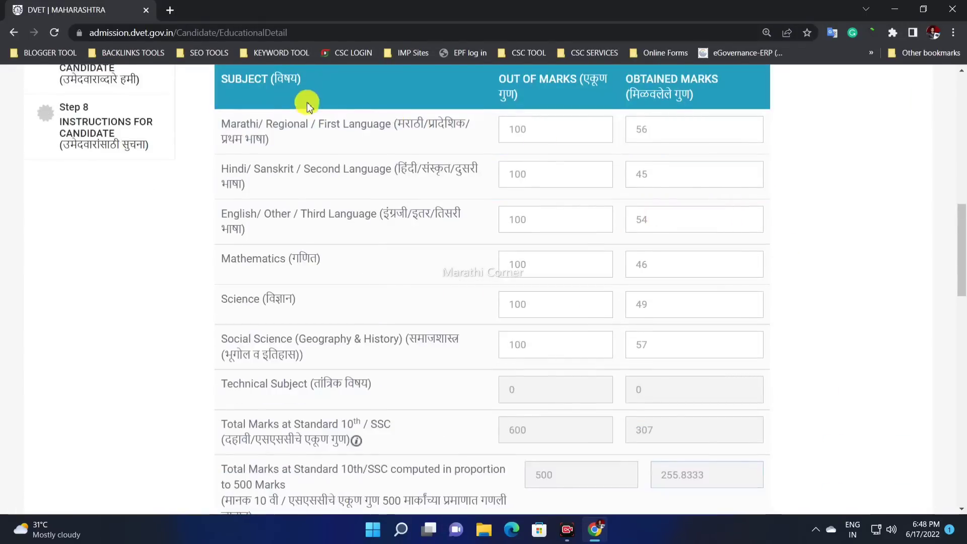
pyautogui.moveTo(307, 102); pyautogui.dragTo(400, 267)
pyautogui.click(576, 187)
pyautogui.scroll(-1, 659, 97)
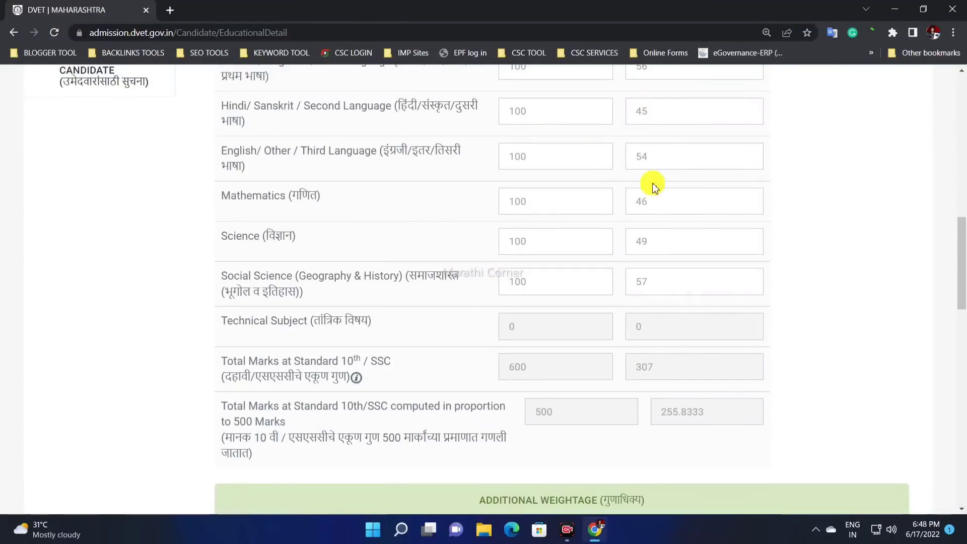
pyautogui.moveTo(654, 188); pyautogui.dragTo(652, 274)
pyautogui.click(652, 304)
pyautogui.scroll(-1, 648, 310)
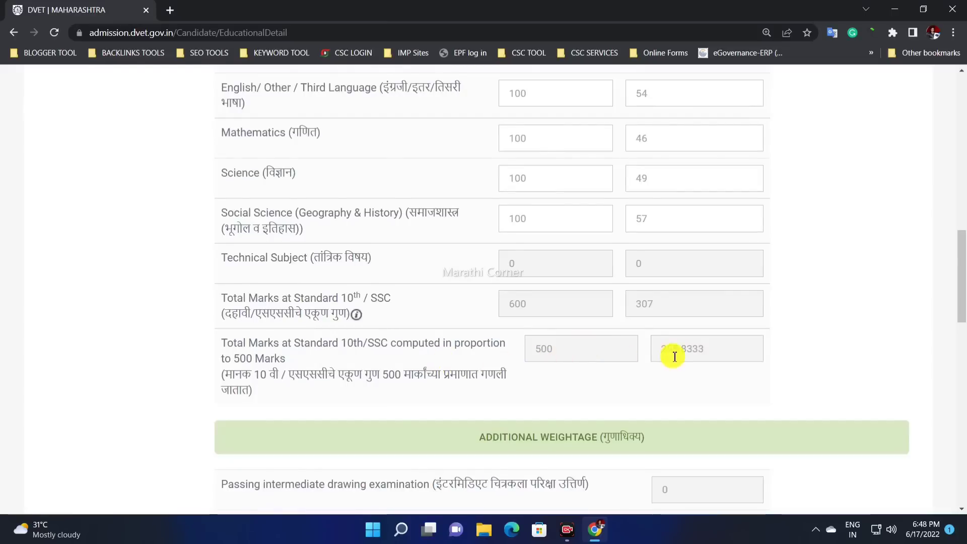
pyautogui.scroll(-1, 678, 347)
pyautogui.moveTo(683, 293)
pyautogui.mouseDown()
pyautogui.moveTo(658, 304)
pyautogui.moveTo(687, 277)
pyautogui.mouseUp()
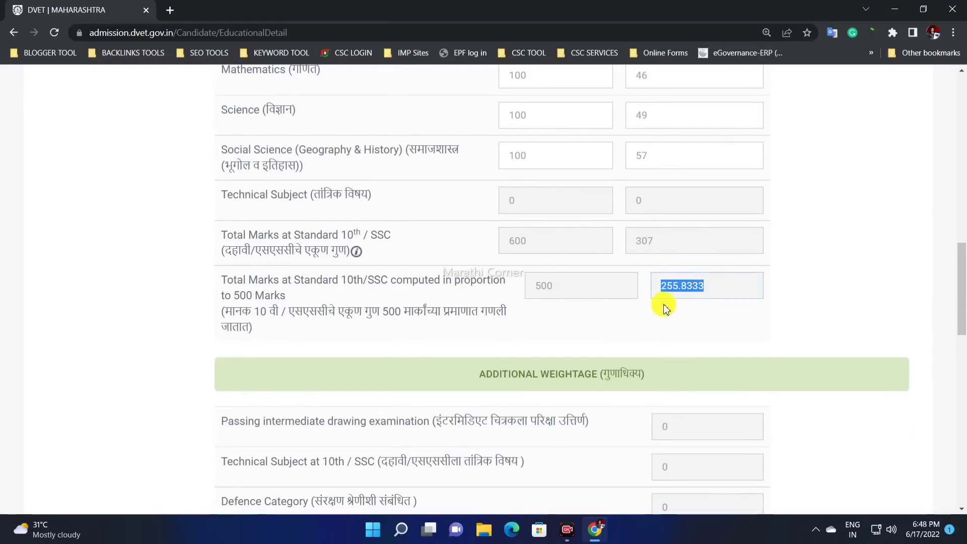
pyautogui.click(696, 291)
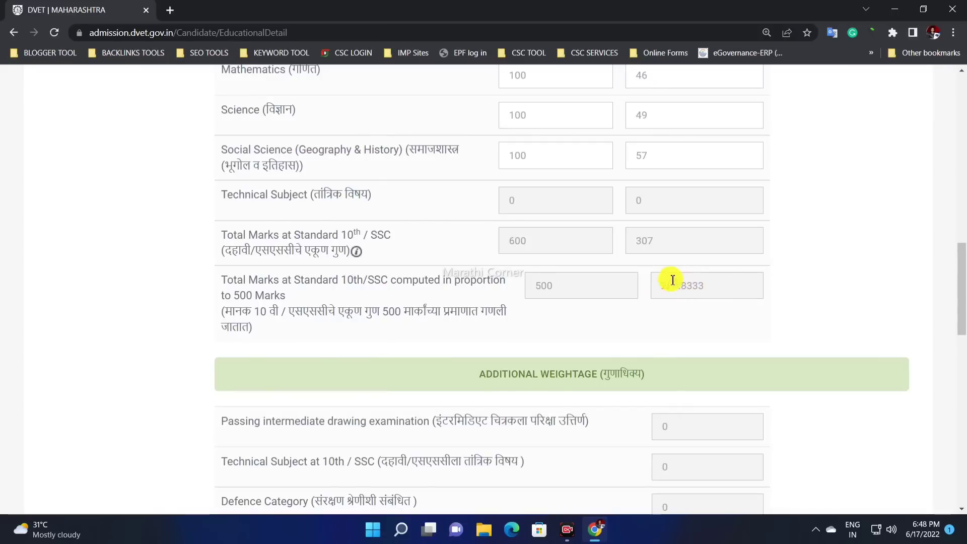
pyautogui.scroll(-2, 672, 280)
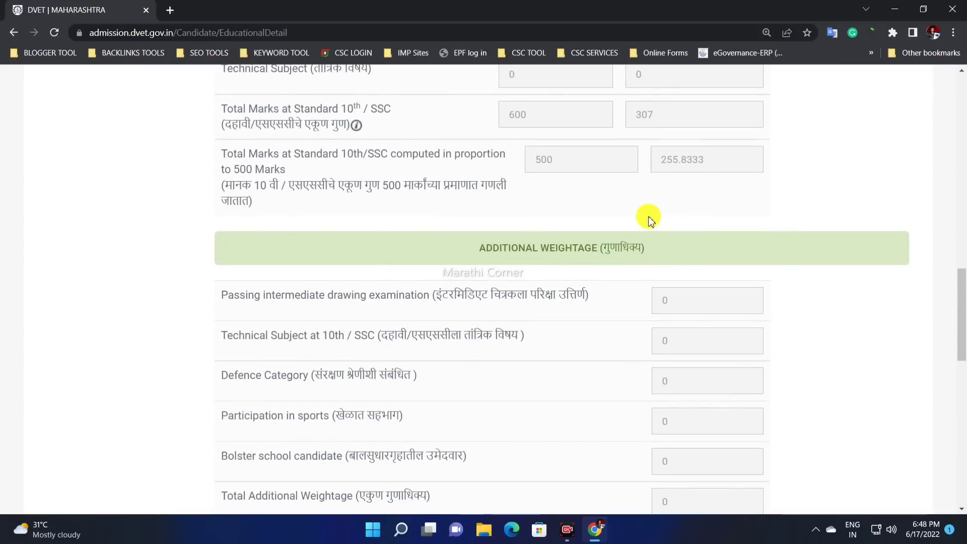
pyautogui.scroll(-2, 650, 219)
pyautogui.moveTo(373, 169); pyautogui.dragTo(474, 172)
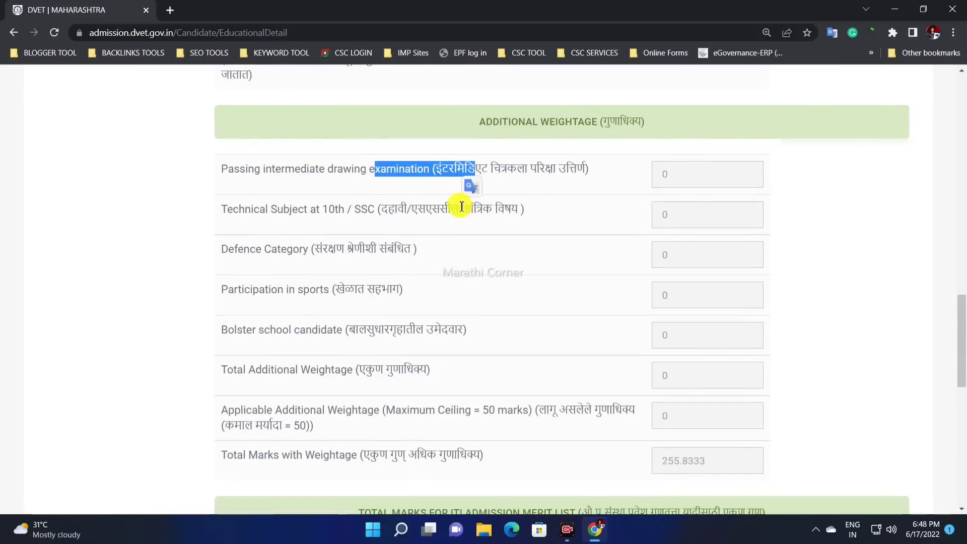
pyautogui.moveTo(378, 210); pyautogui.dragTo(425, 210)
pyautogui.scroll(-1, 431, 209)
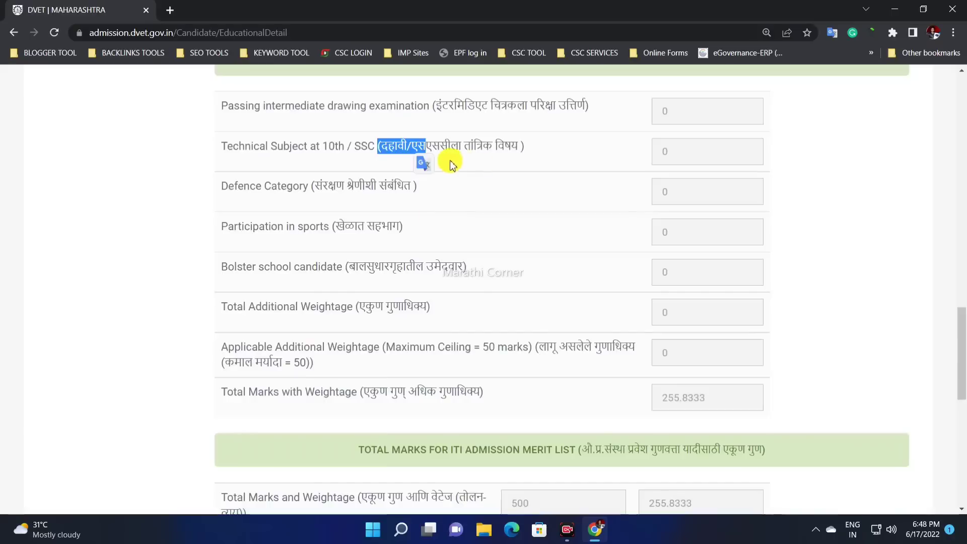
pyautogui.moveTo(294, 189); pyautogui.dragTo(388, 234)
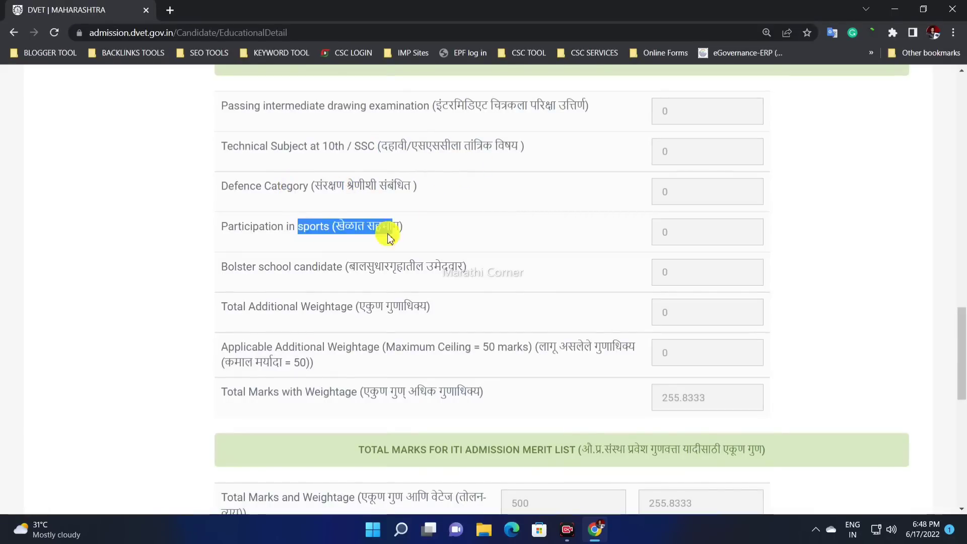
pyautogui.moveTo(371, 267); pyautogui.dragTo(401, 278)
pyautogui.moveTo(400, 114); pyautogui.dragTo(496, 393)
pyautogui.click(417, 185)
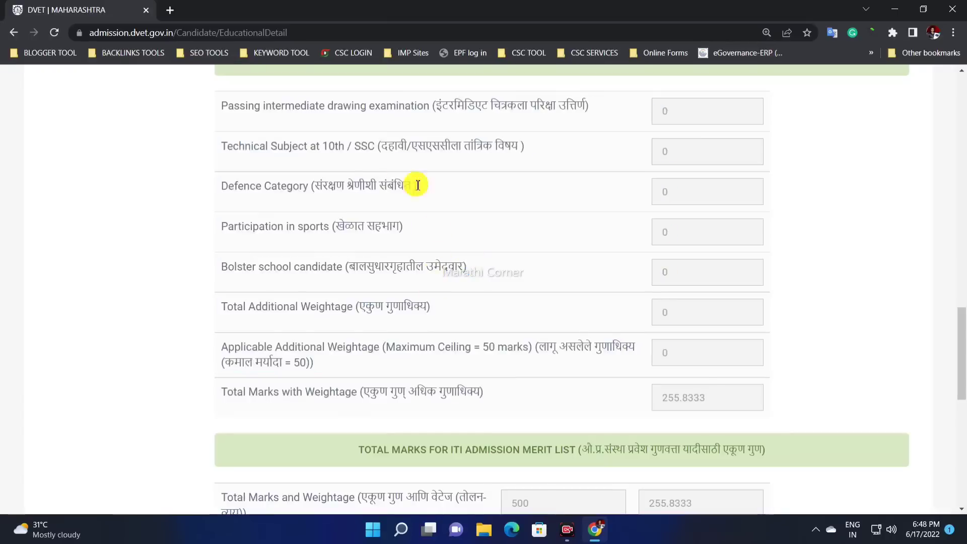
pyautogui.moveTo(307, 106)
pyautogui.mouseDown()
pyautogui.moveTo(320, 151)
pyautogui.moveTo(479, 352)
pyautogui.mouseUp()
pyautogui.click(535, 328)
pyautogui.scroll(-1, 524, 308)
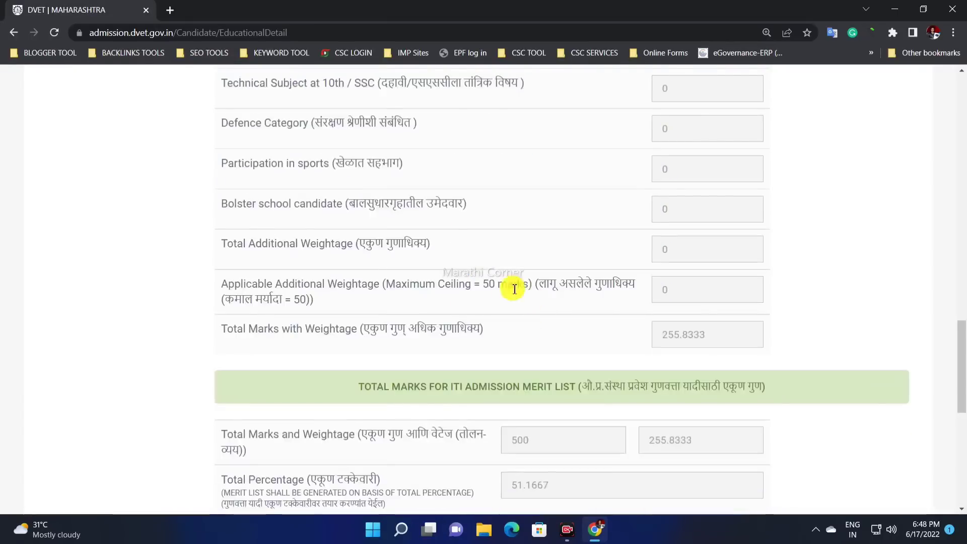
pyautogui.scroll(-2, 504, 291)
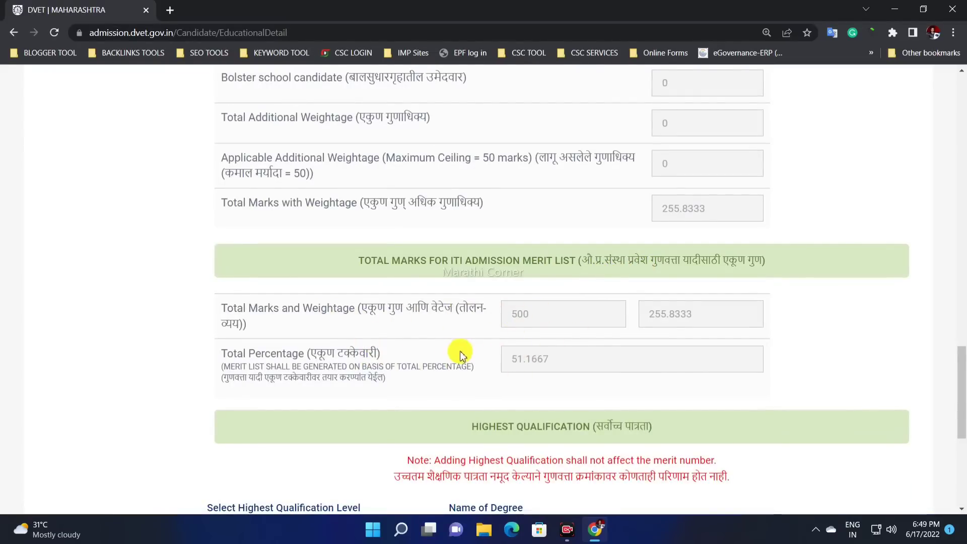
pyautogui.scroll(3, 492, 323)
pyautogui.scroll(12, 492, 330)
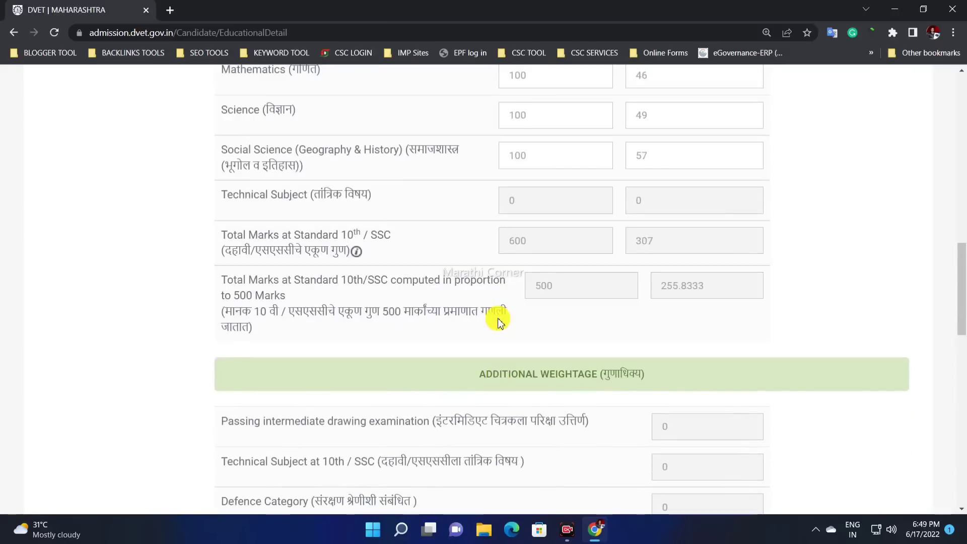
pyautogui.moveTo(628, 207); pyautogui.dragTo(648, 356)
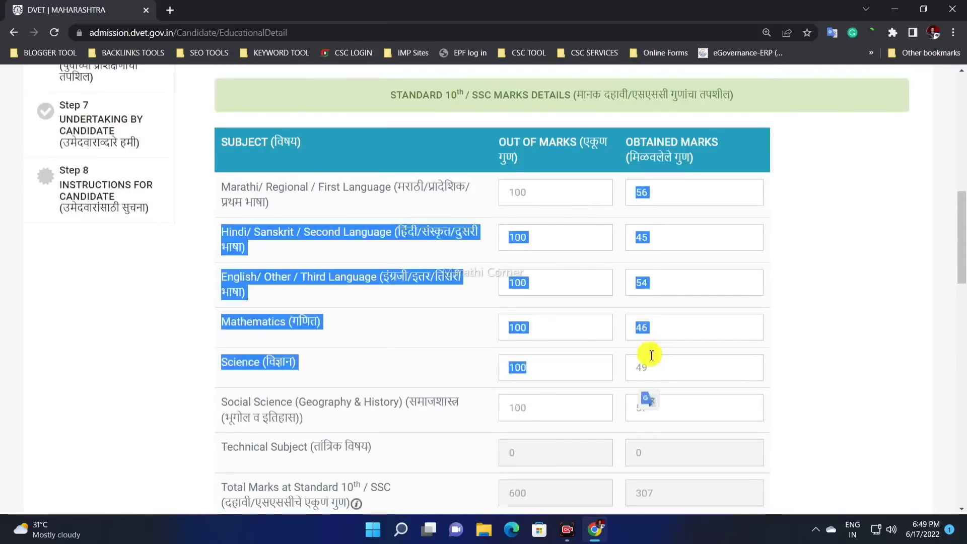
pyautogui.scroll(-6, 395, 295)
pyautogui.scroll(-10, 373, 268)
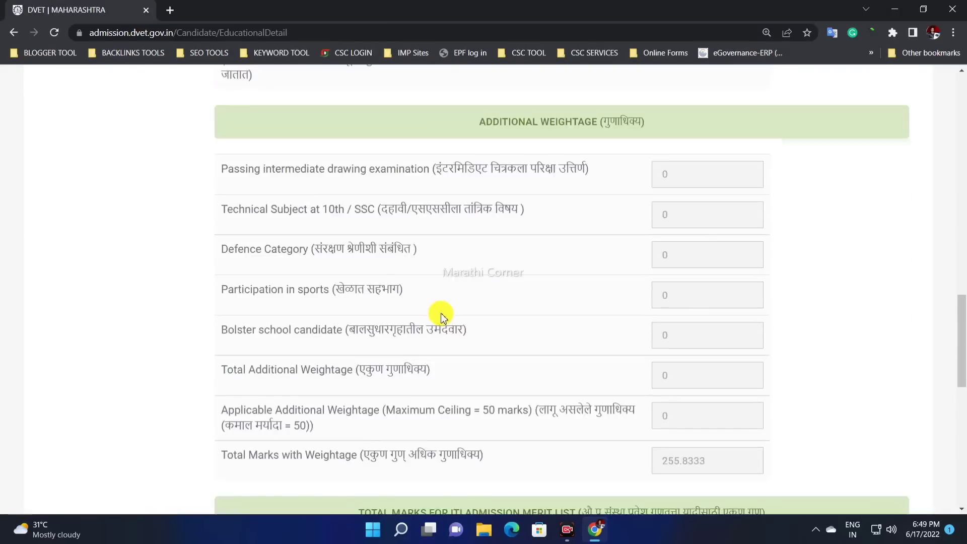
# Choose HSC as the highest qualification level
pyautogui.scroll(-2, 451, 309)
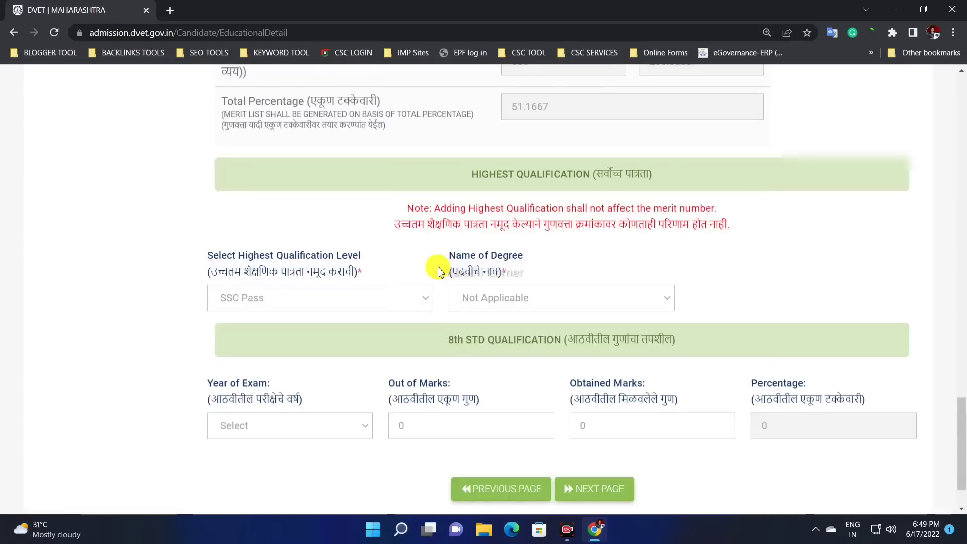
pyautogui.moveTo(496, 174); pyautogui.dragTo(622, 174)
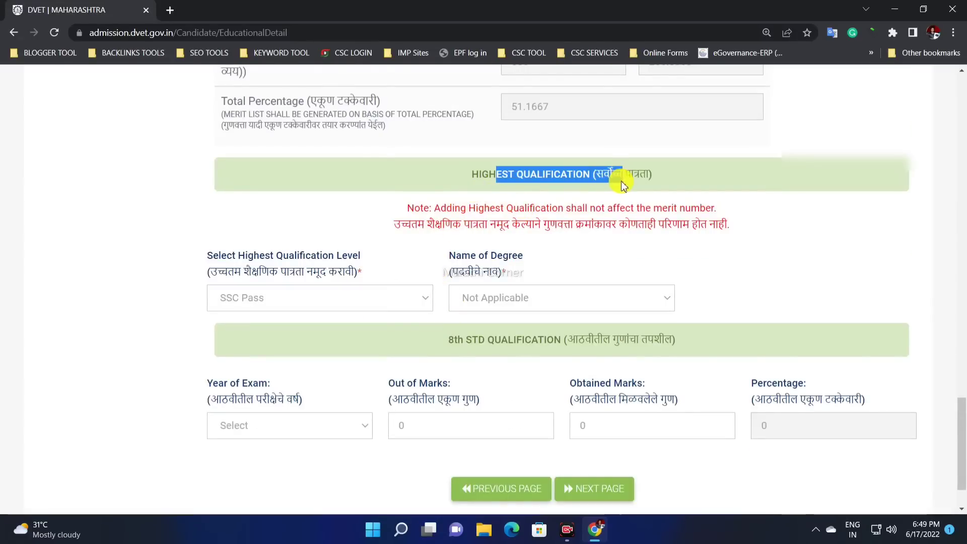
pyautogui.scroll(-1, 322, 245)
pyautogui.moveTo(208, 218); pyautogui.dragTo(346, 211)
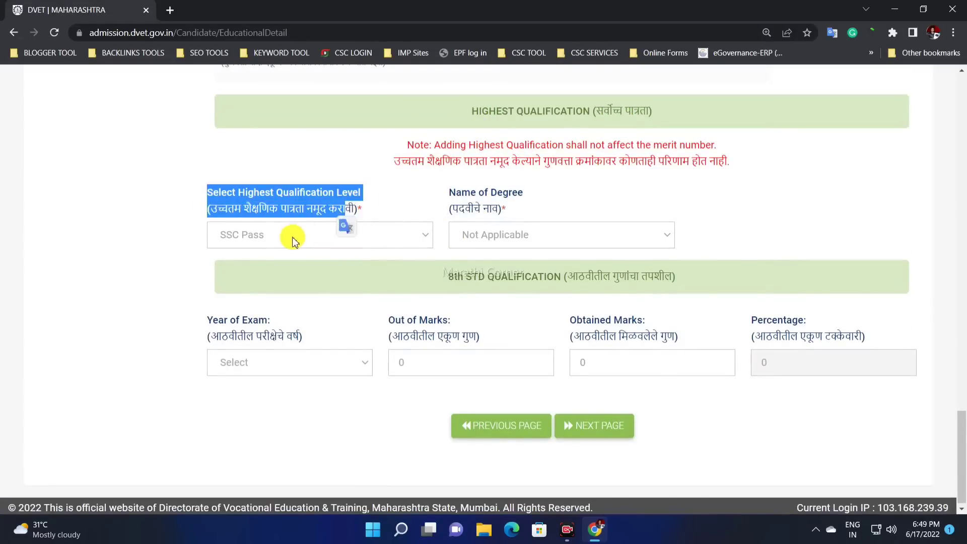
pyautogui.click(268, 242)
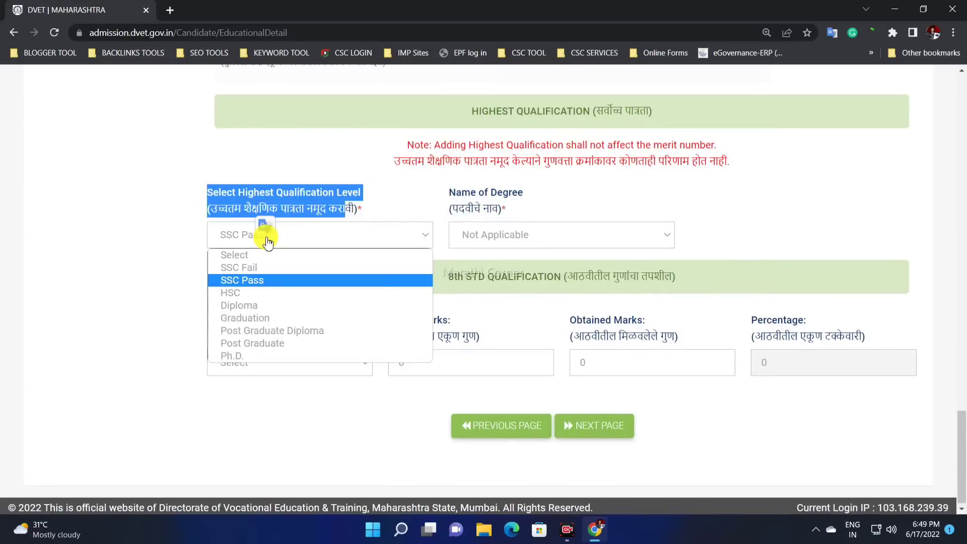
pyautogui.click(267, 293)
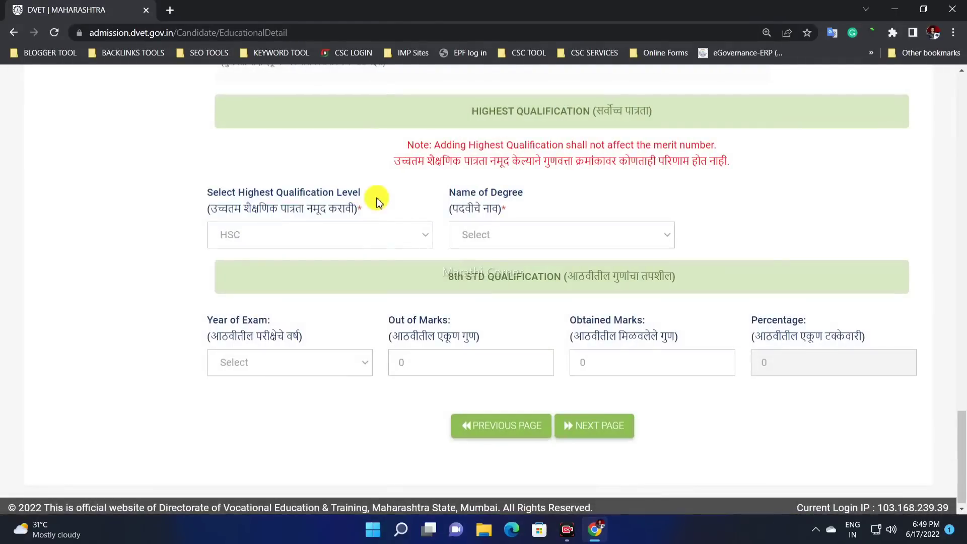
pyautogui.click(335, 237)
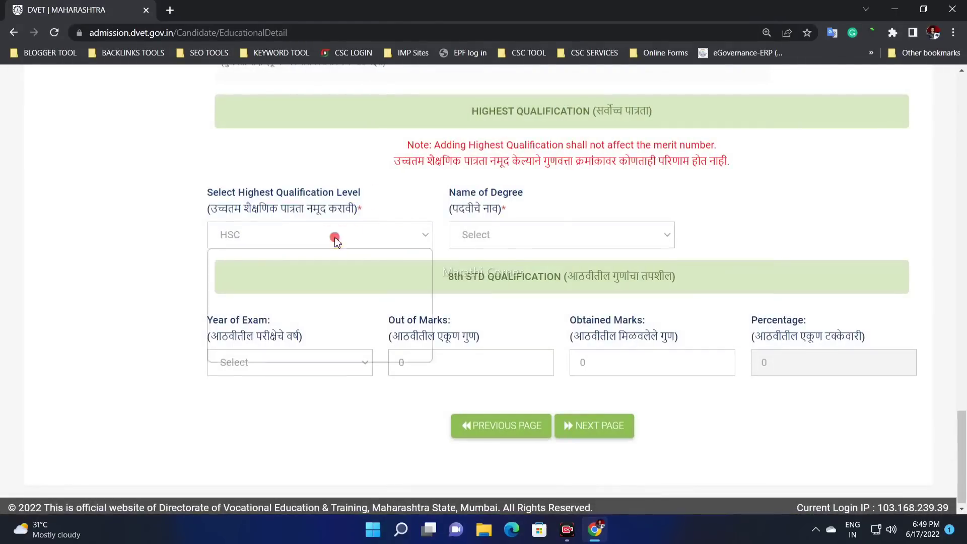
pyautogui.click(293, 294)
# Keep HSC as the qualification and set the degree name to Arts
pyautogui.click(365, 237)
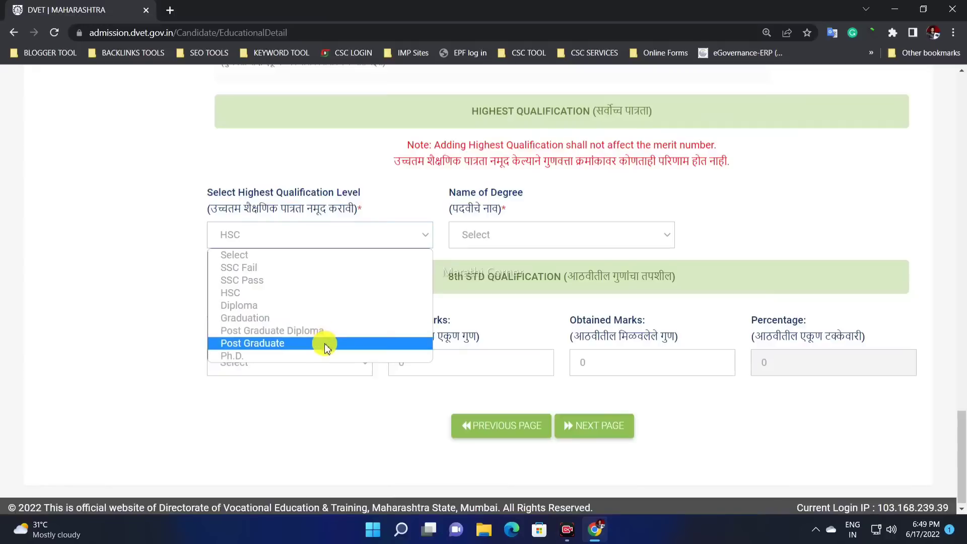
pyautogui.click(281, 293)
pyautogui.click(325, 236)
pyautogui.click(502, 236)
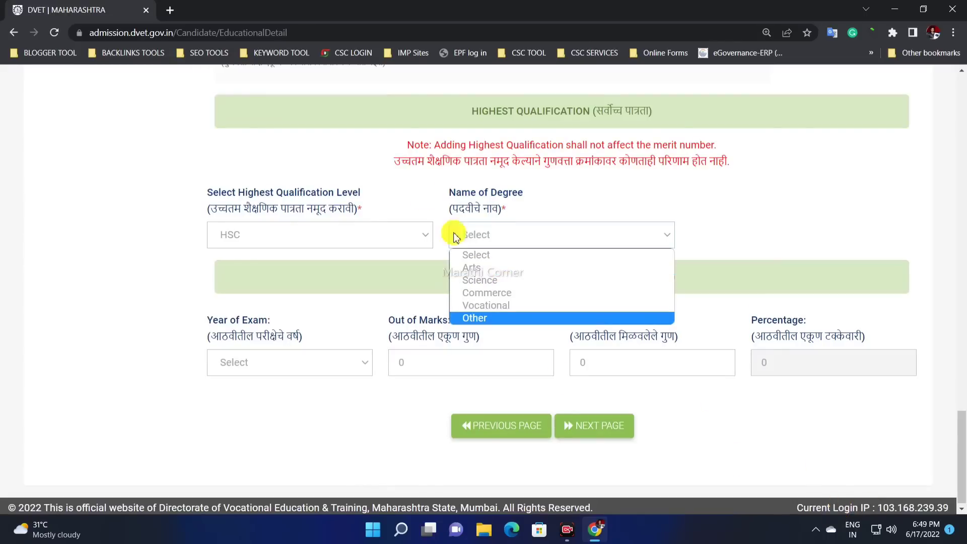
pyautogui.click(507, 269)
pyautogui.click(500, 241)
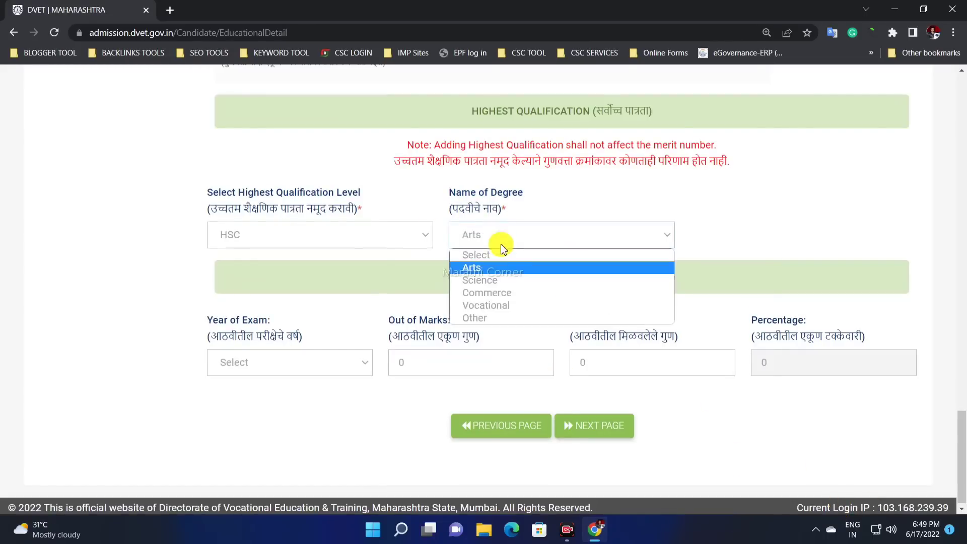
pyautogui.click(507, 270)
# Leave the 8th STD exam year and obtained marks blank, then go to the next page
pyautogui.scroll(-1, 245, 306)
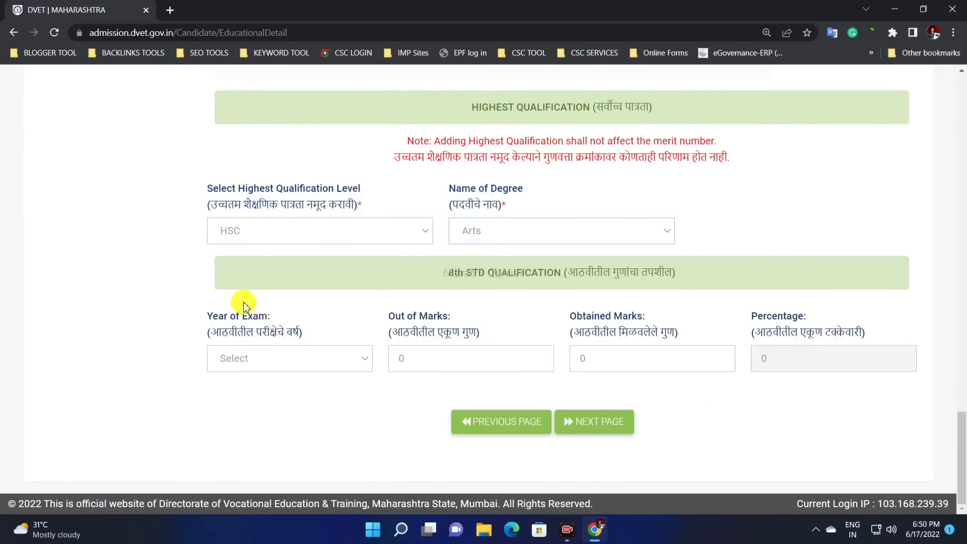
pyautogui.moveTo(482, 274); pyautogui.dragTo(590, 276)
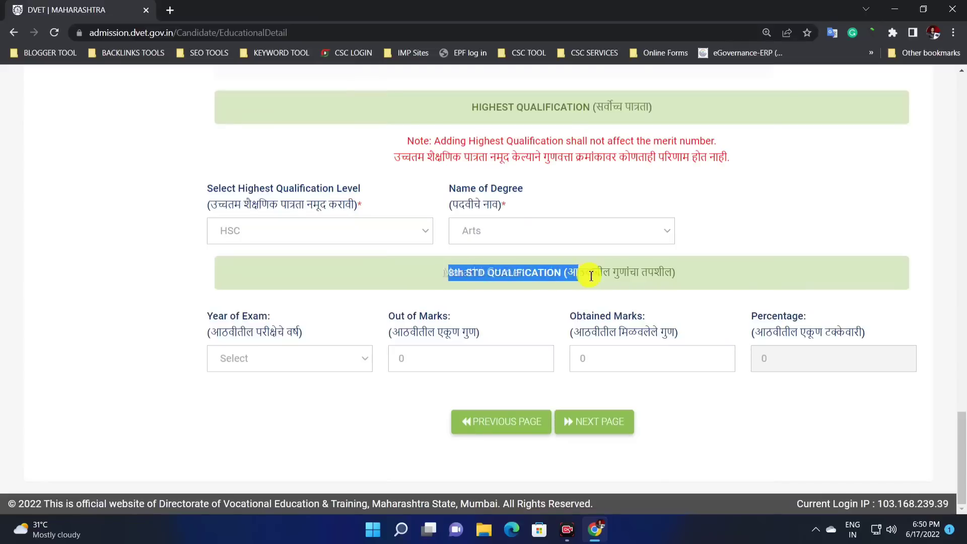
pyautogui.click(559, 291)
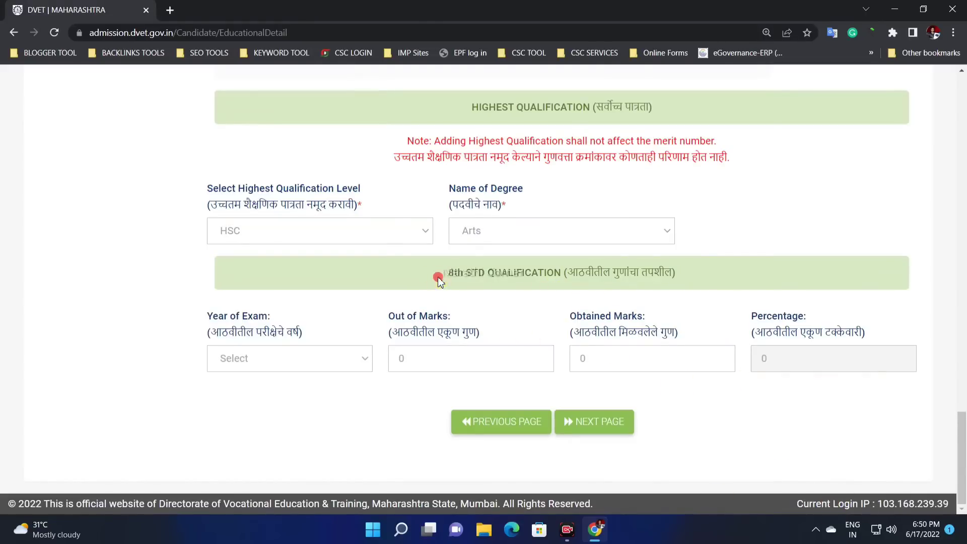
pyautogui.moveTo(486, 276); pyautogui.dragTo(666, 285)
pyautogui.click(461, 284)
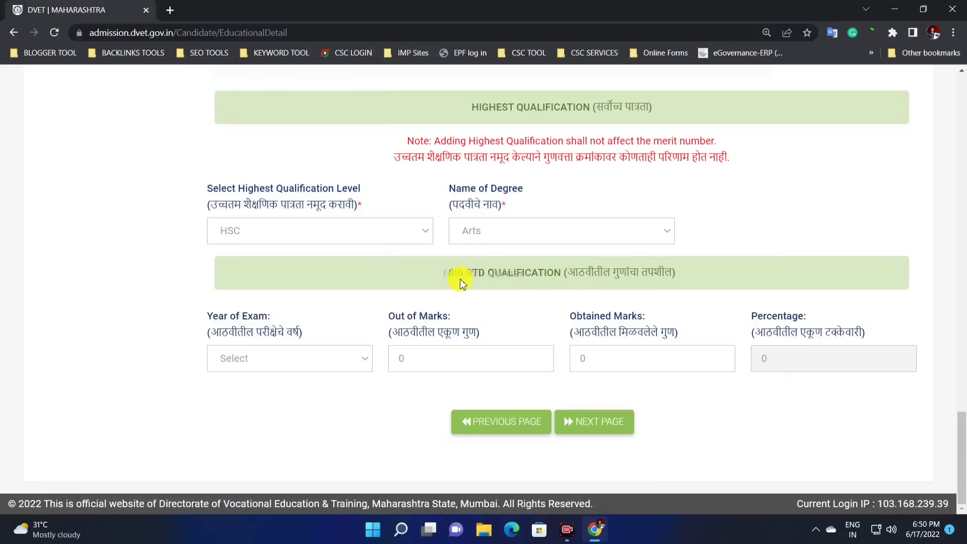
pyautogui.moveTo(422, 320); pyautogui.dragTo(426, 321)
pyautogui.click(287, 358)
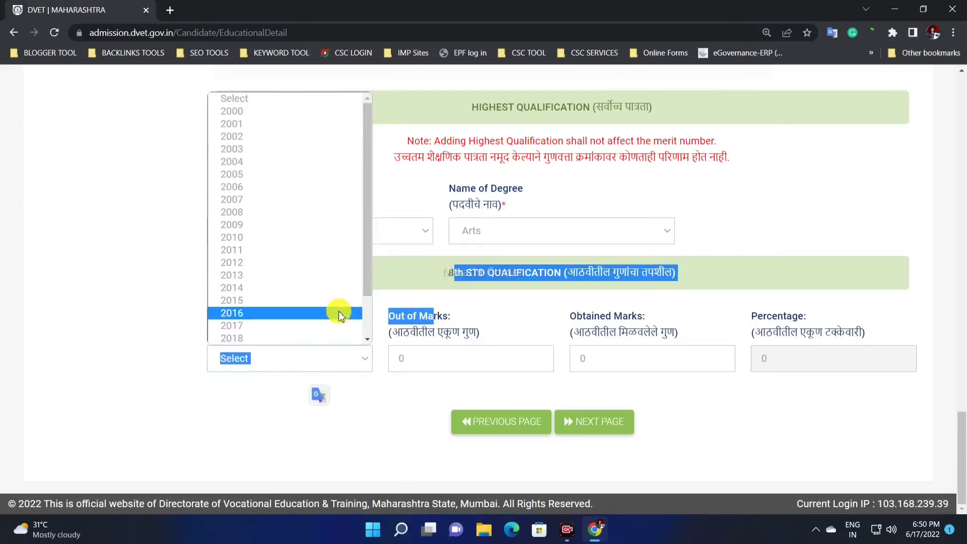
pyautogui.click(442, 345)
pyautogui.click(442, 346)
pyautogui.moveTo(617, 333); pyautogui.dragTo(642, 333)
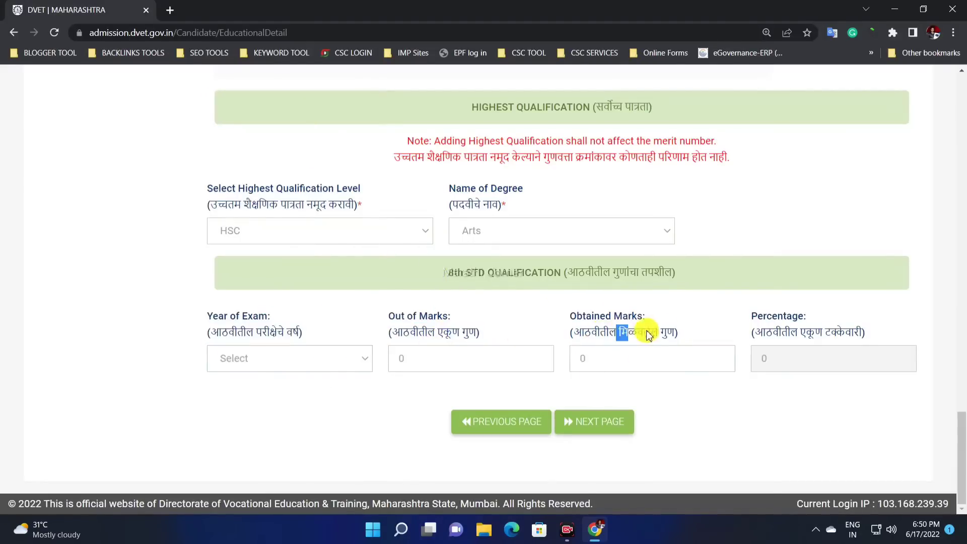
pyautogui.click(736, 404)
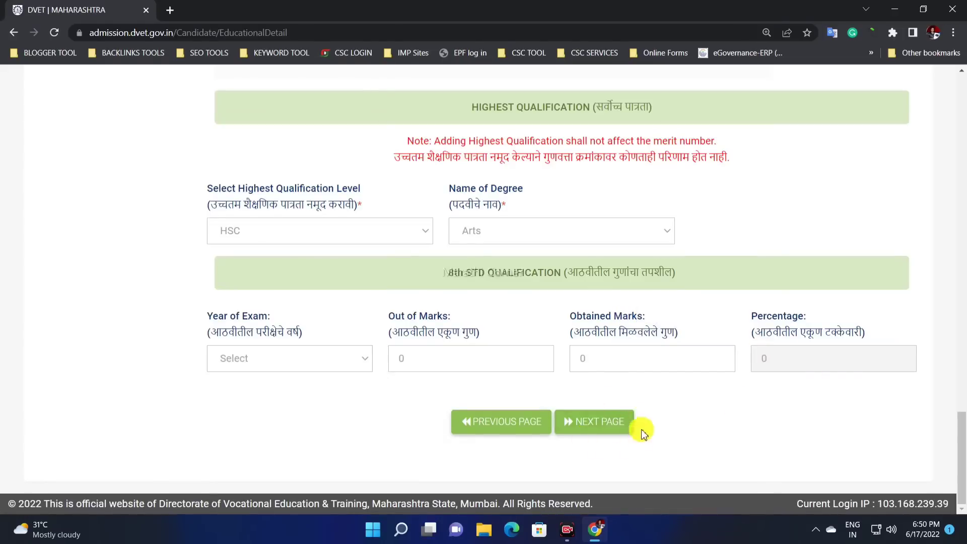
pyautogui.moveTo(537, 279); pyautogui.dragTo(635, 321)
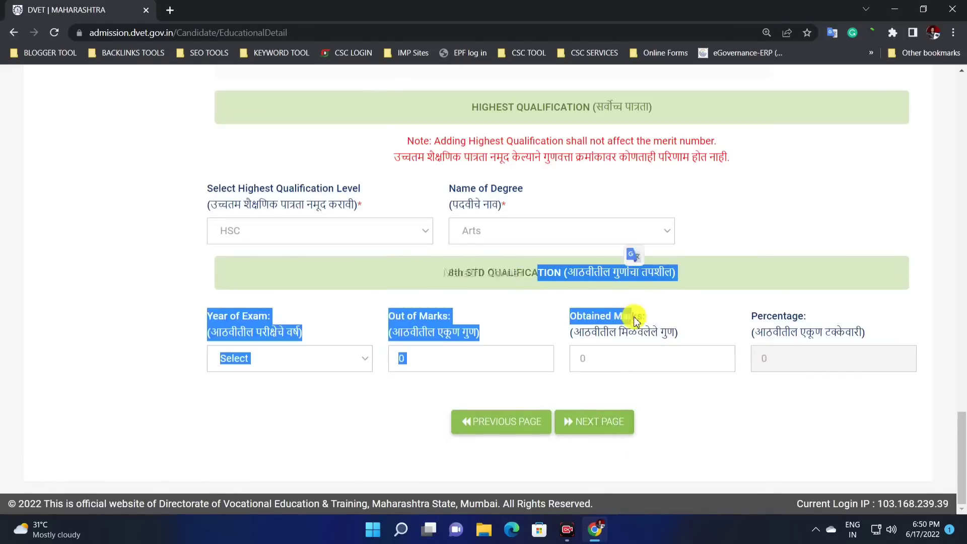
pyautogui.click(599, 388)
# Proceed to the Previous Training Details step and review its questions
pyautogui.click(617, 425)
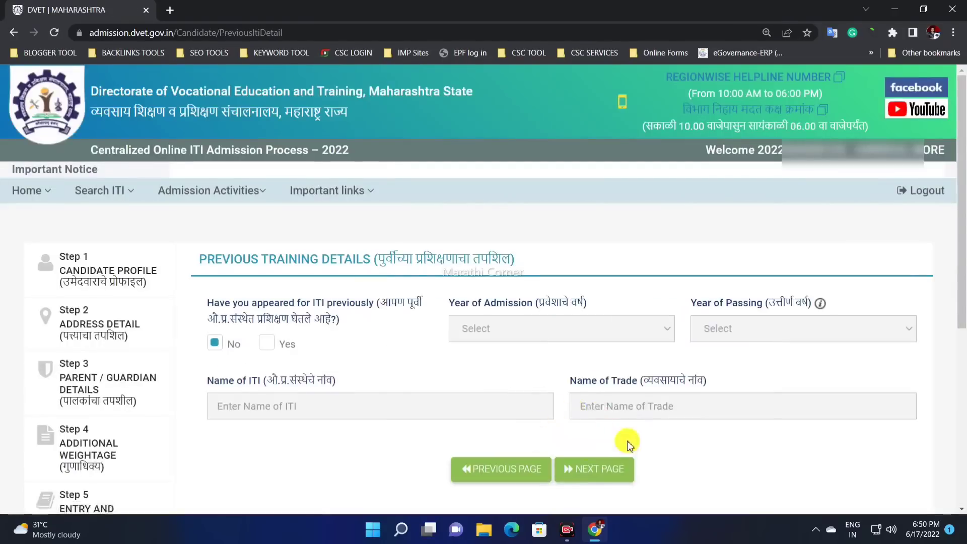
pyautogui.scroll(-1, 222, 252)
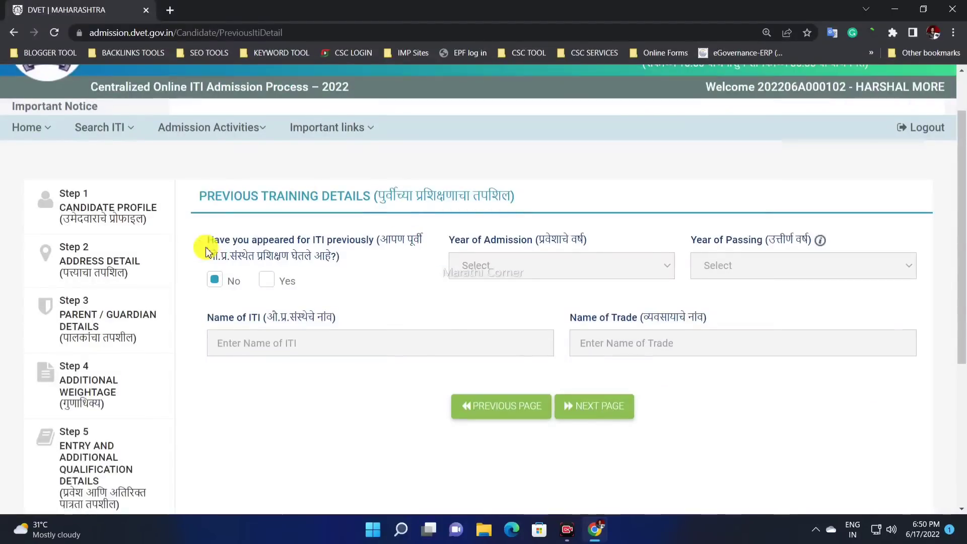
pyautogui.moveTo(201, 195); pyautogui.dragTo(559, 225)
pyautogui.click(351, 203)
pyautogui.click(523, 210)
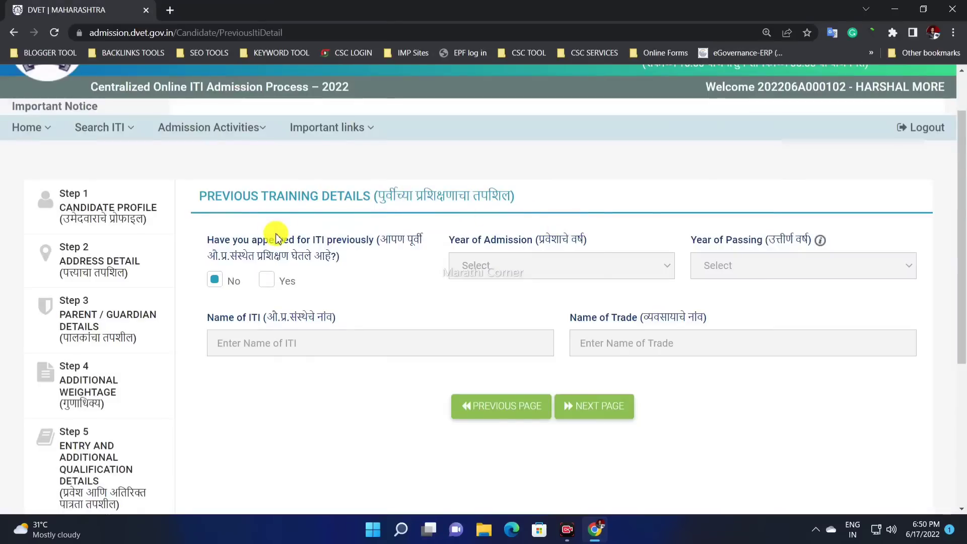
pyautogui.scroll(-1, 259, 234)
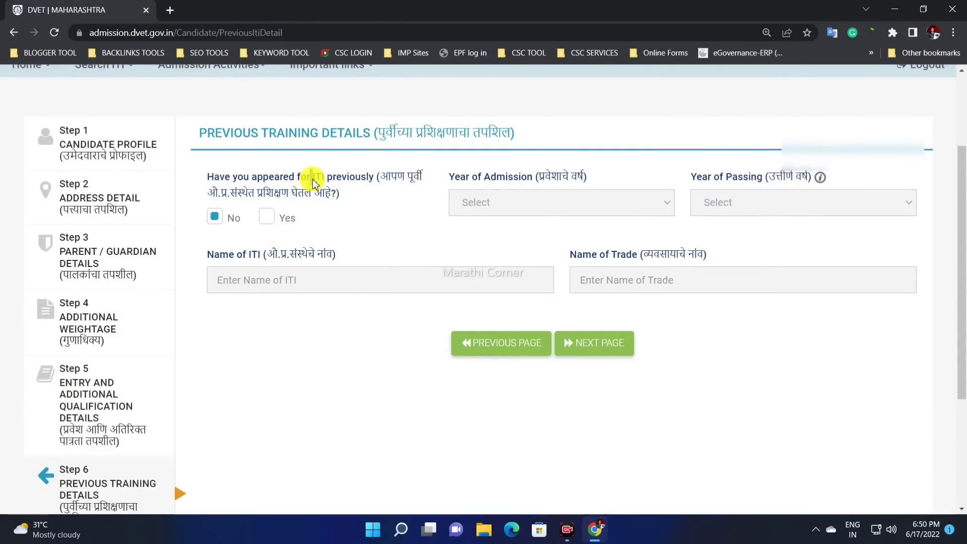
pyautogui.click(264, 231)
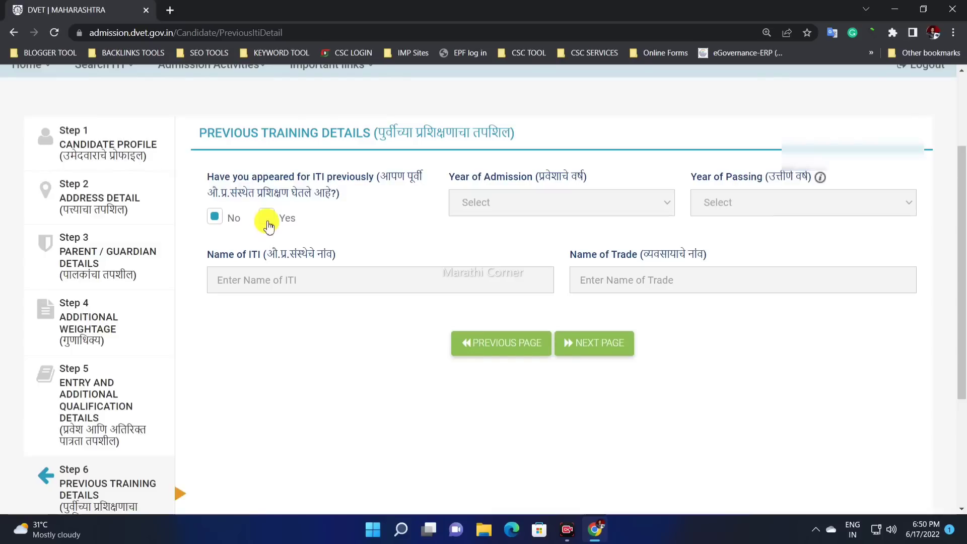
# Test answering Yes to earlier ITI attendance, with admission year 2019 and passing year unset
pyautogui.click(268, 226)
pyautogui.click(472, 207)
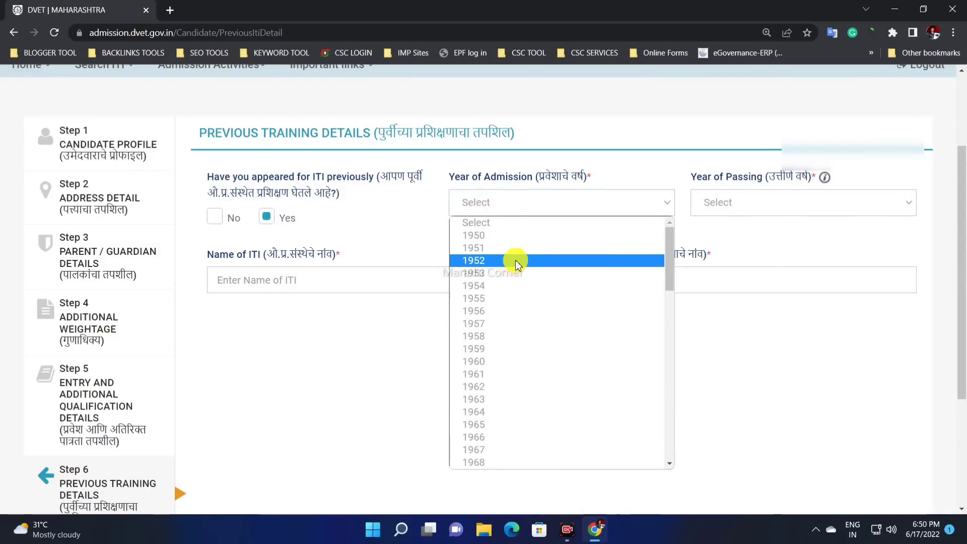
pyautogui.scroll(-13, 514, 282)
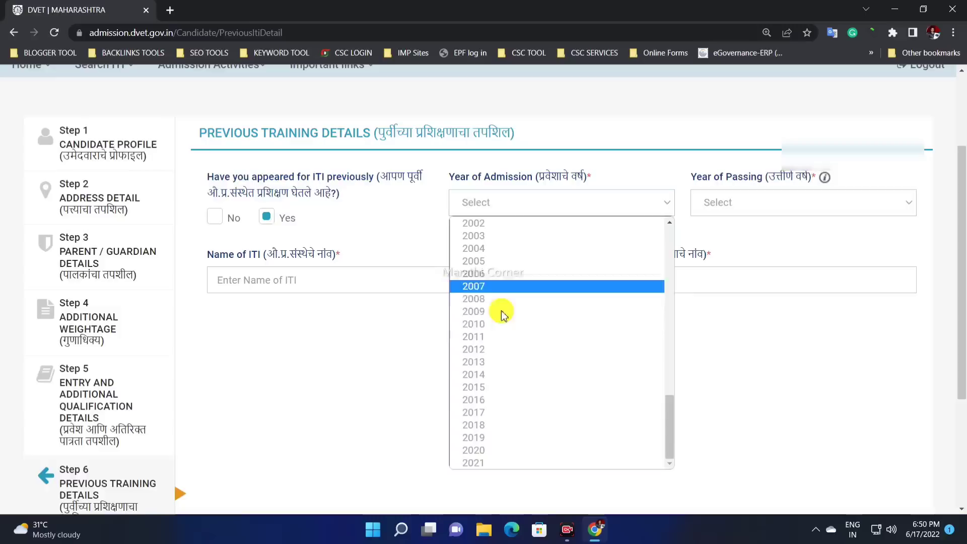
pyautogui.click(506, 439)
pyautogui.click(725, 204)
pyautogui.scroll(-10, 713, 395)
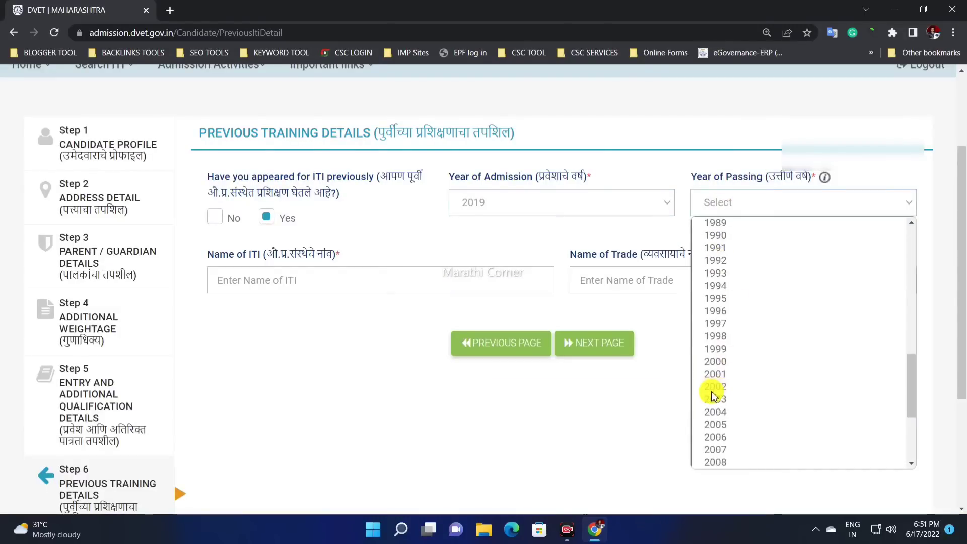
pyautogui.scroll(-4, 712, 396)
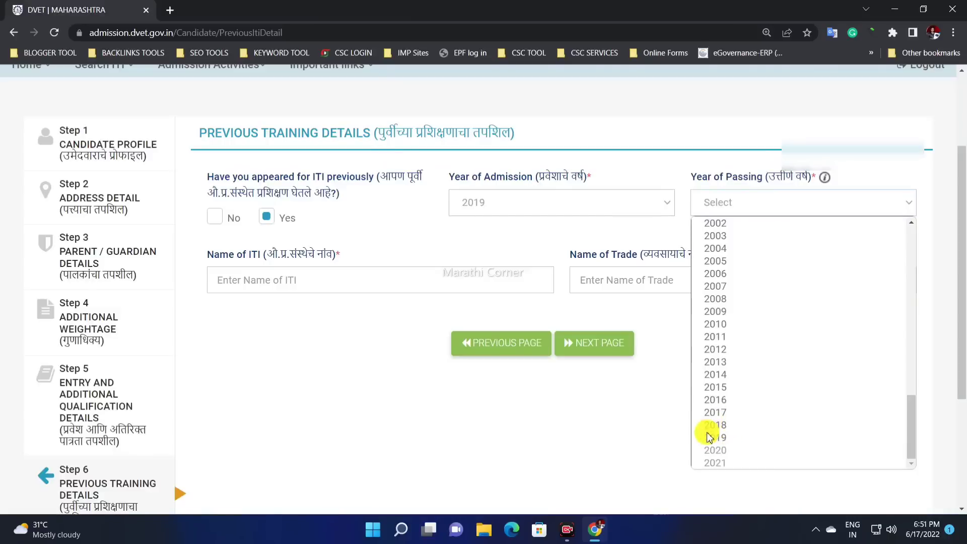
pyautogui.click(305, 262)
pyautogui.moveTo(208, 263); pyautogui.dragTo(284, 258)
pyautogui.click(322, 277)
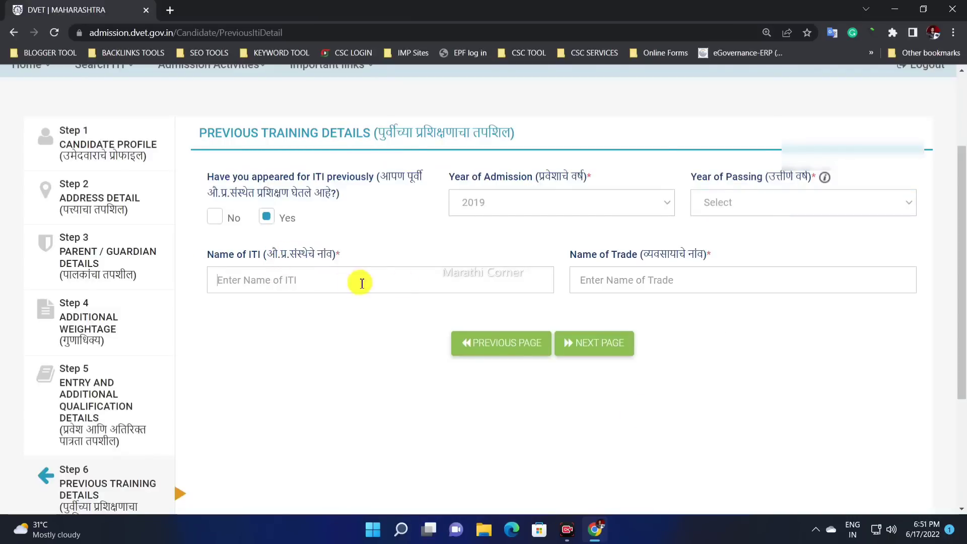
pyautogui.click(628, 297)
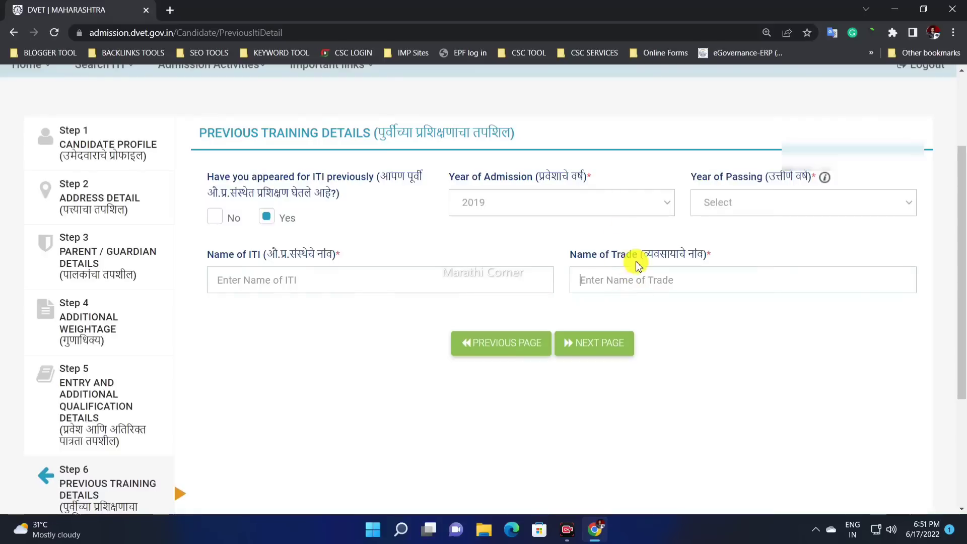
# Switch the earlier ITI attendance answer back to No
pyautogui.moveTo(207, 178); pyautogui.dragTo(363, 201)
pyautogui.click(270, 215)
pyautogui.click(216, 216)
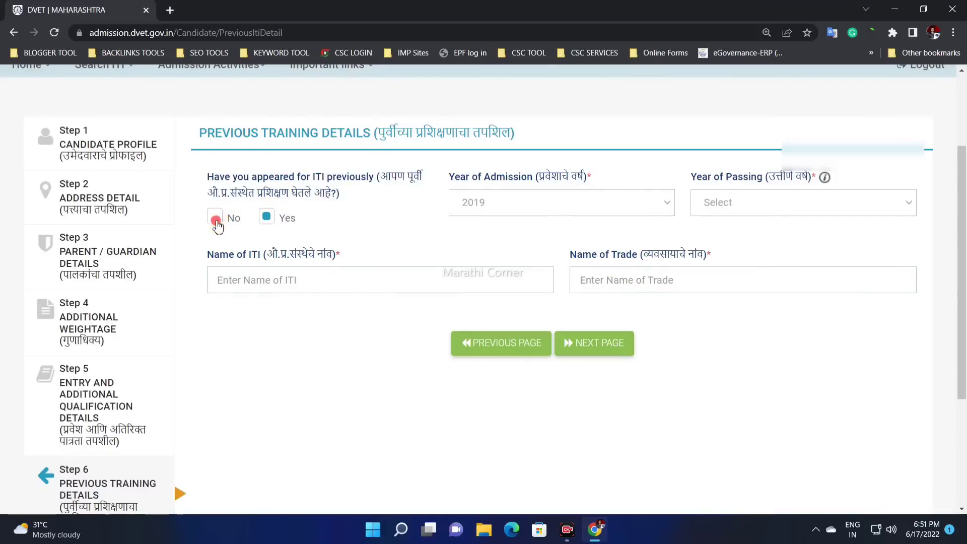
pyautogui.moveTo(204, 177); pyautogui.dragTo(333, 192)
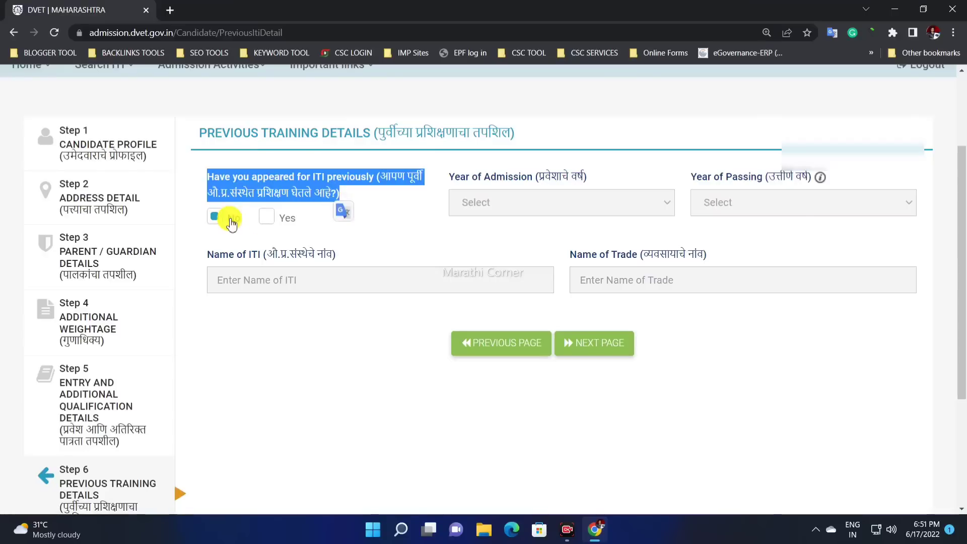
pyautogui.click(217, 217)
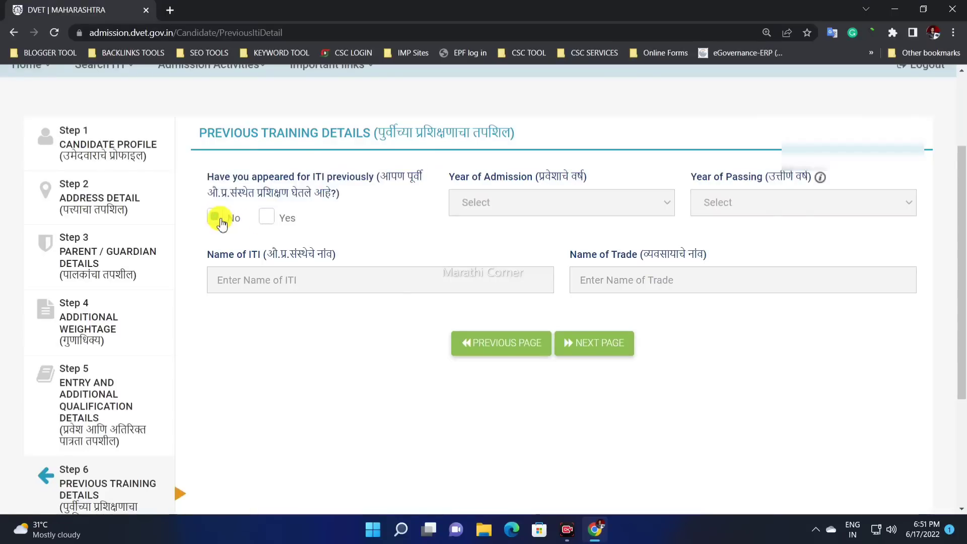
# Continue to the undertaking step and set the home district to Pune
pyautogui.click(615, 352)
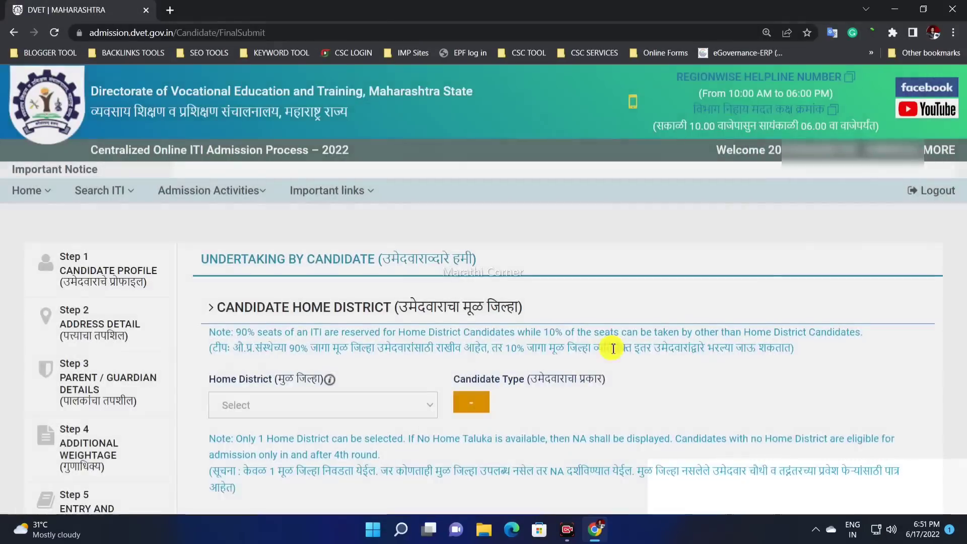
pyautogui.scroll(-1, 295, 353)
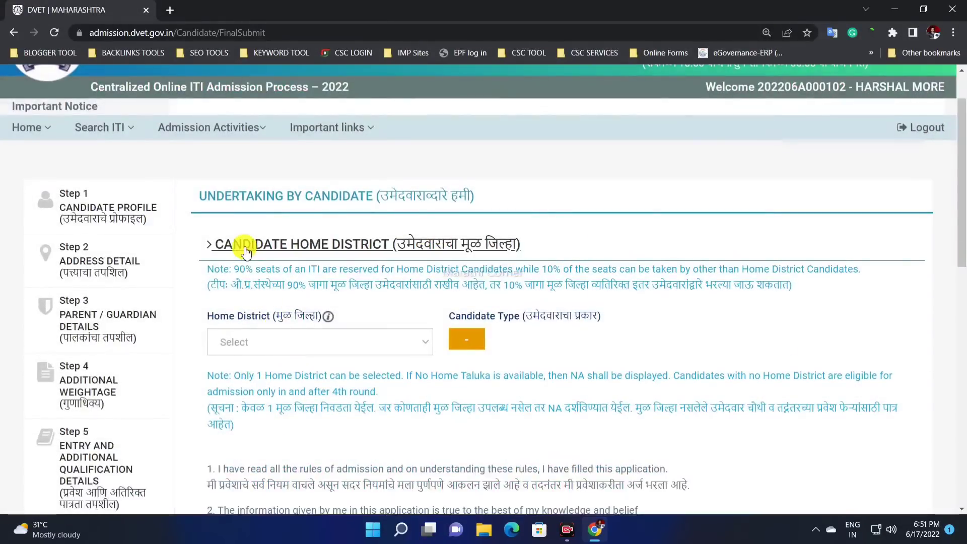
pyautogui.scroll(-1, 243, 310)
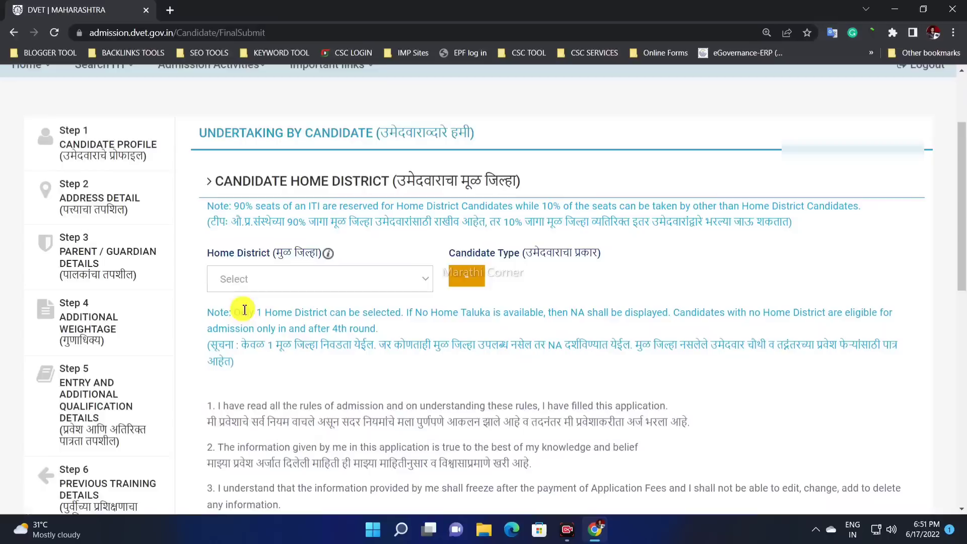
pyautogui.click(253, 281)
pyautogui.click(257, 311)
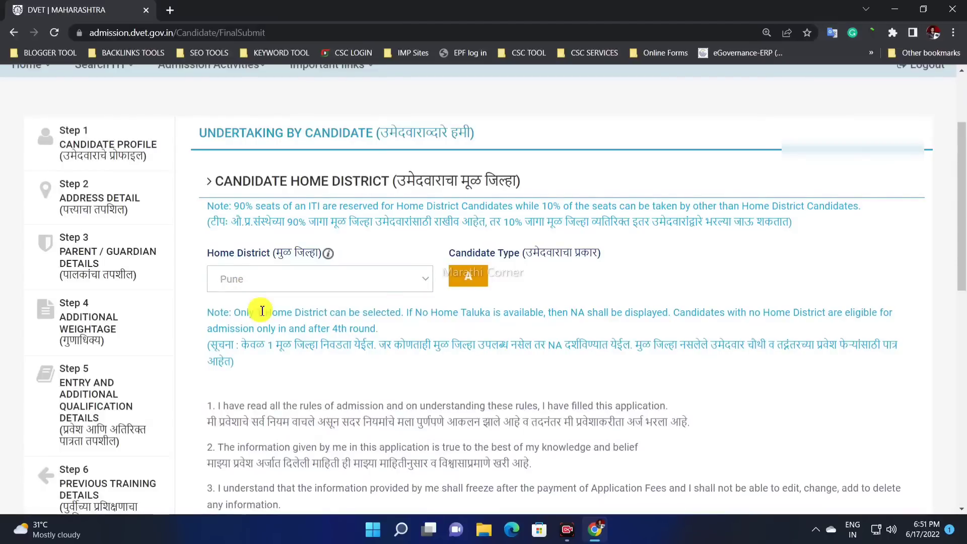
pyautogui.click(504, 278)
# Scroll down to review the ₹100.00 registration fee and payment reason
pyautogui.scroll(-6, 385, 283)
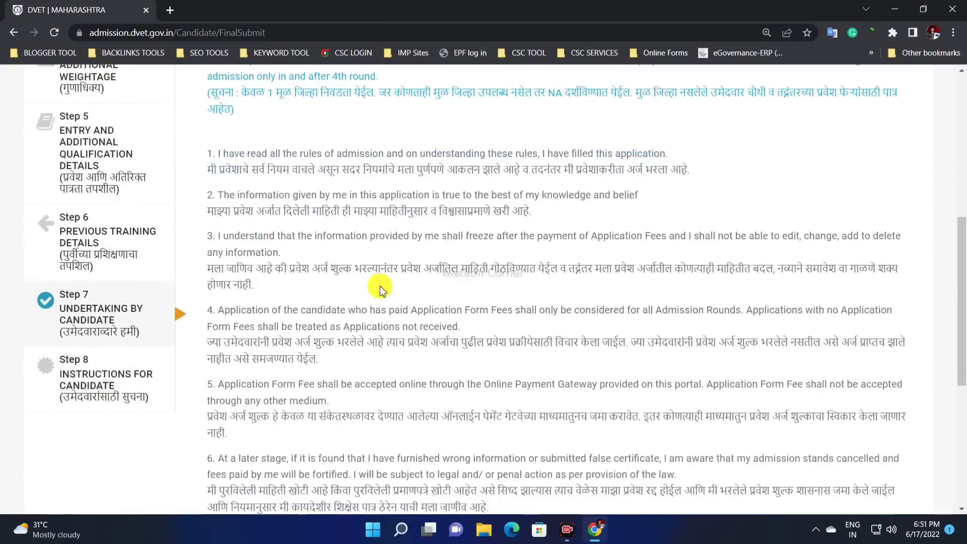
pyautogui.scroll(-3, 379, 291)
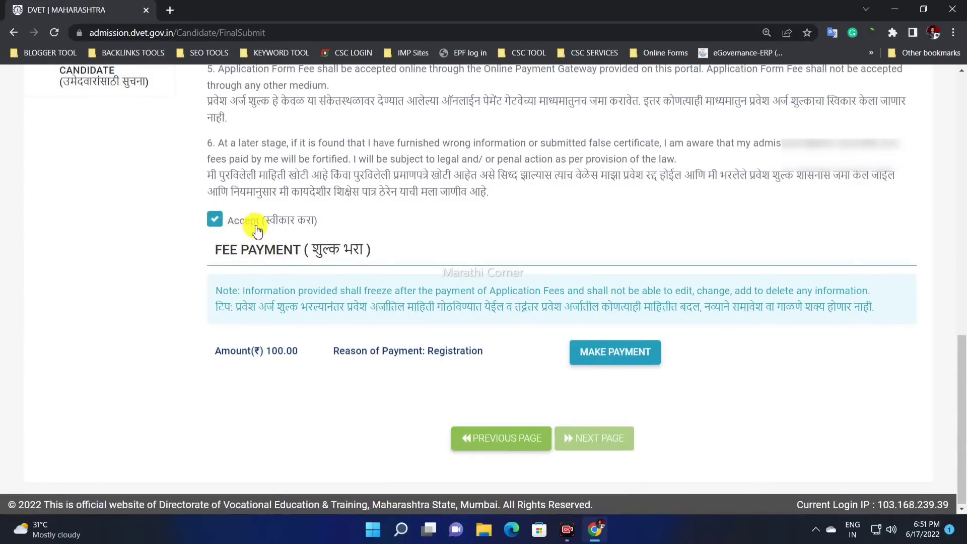
pyautogui.moveTo(233, 359); pyautogui.dragTo(511, 362)
pyautogui.click(312, 356)
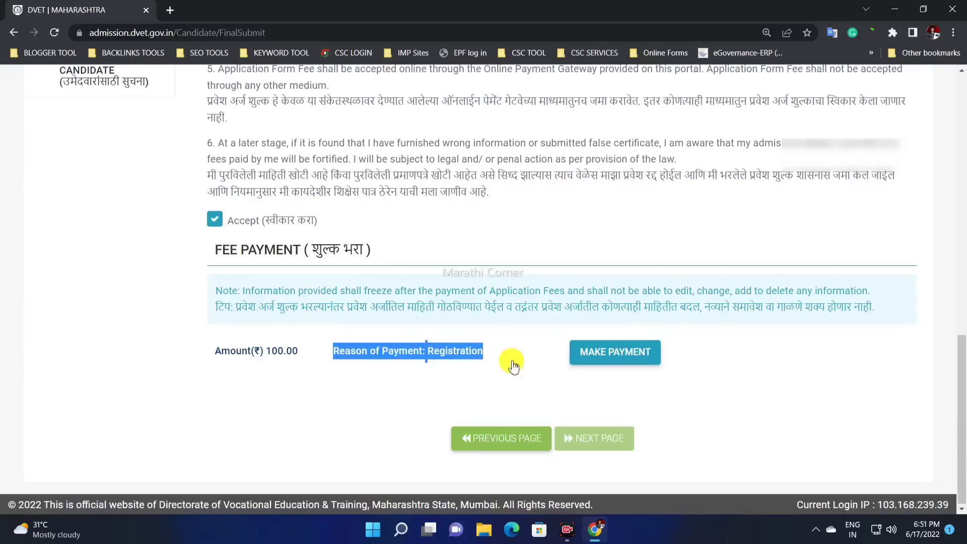
pyautogui.click(488, 359)
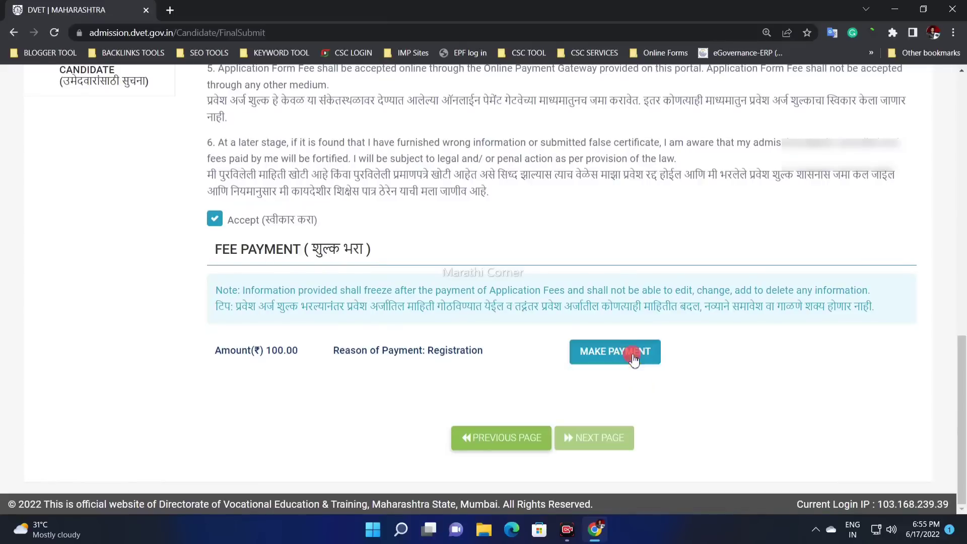
# Start the ₹100 fee payment in Razorpay, choose UPI, and complete the payment
pyautogui.click(634, 359)
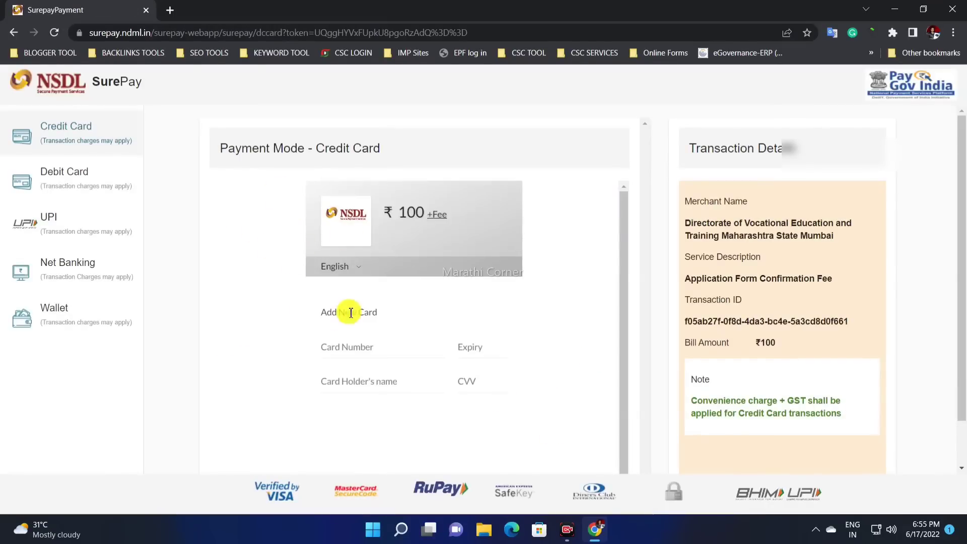
pyautogui.click(79, 144)
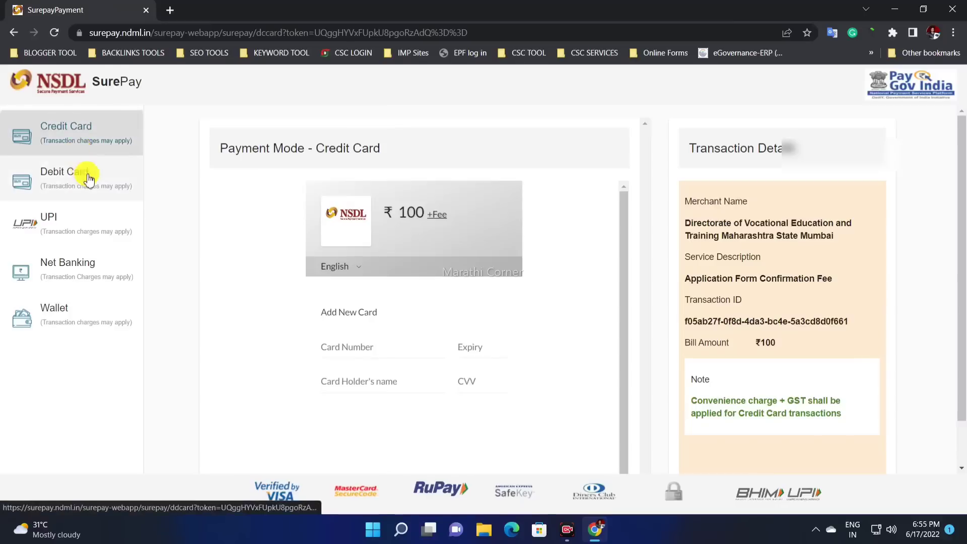
pyautogui.click(88, 179)
pyautogui.click(91, 216)
pyautogui.click(97, 267)
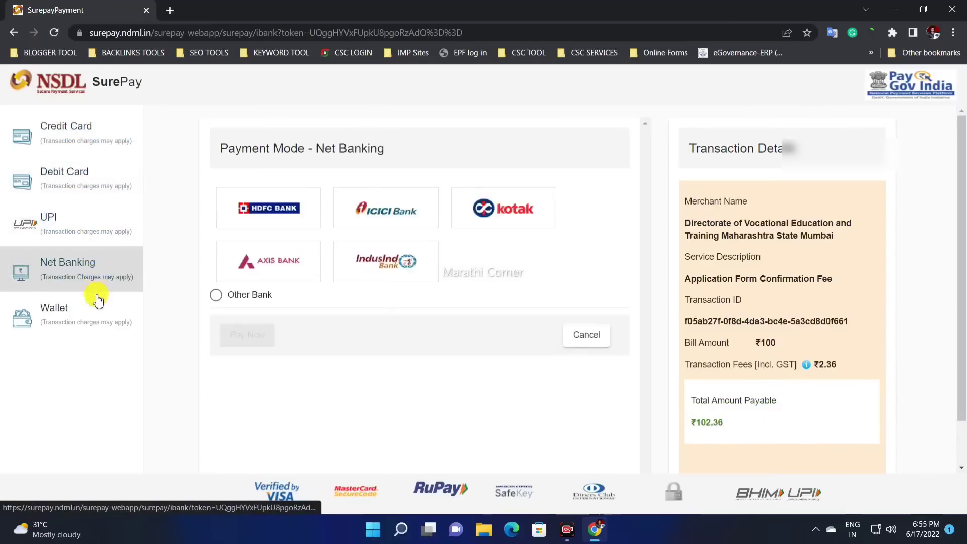
pyautogui.click(98, 300)
pyautogui.click(80, 241)
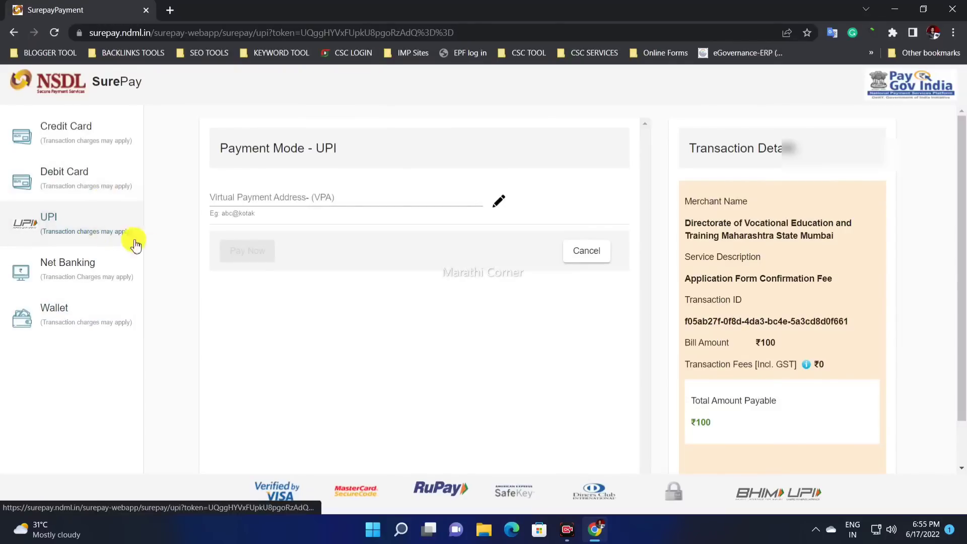
pyautogui.click(300, 203)
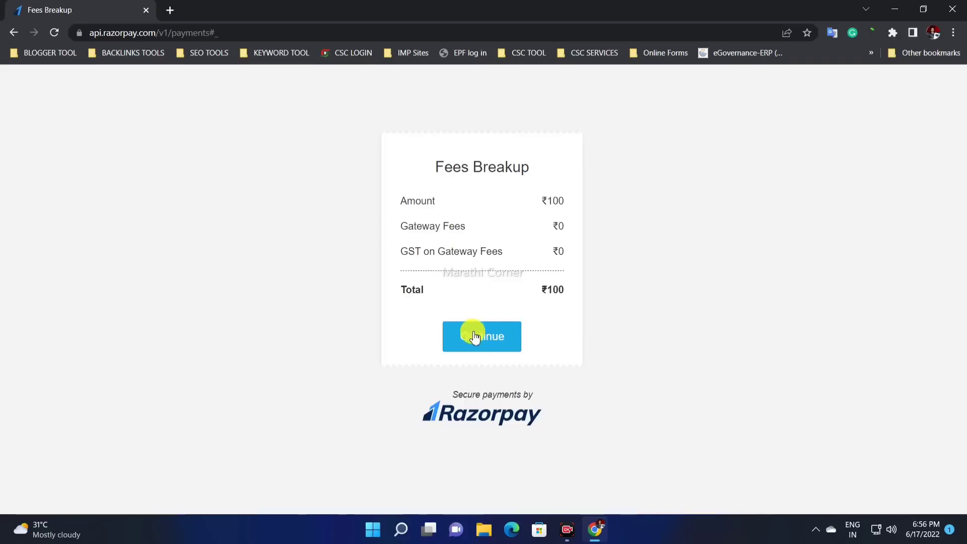
pyautogui.click(487, 347)
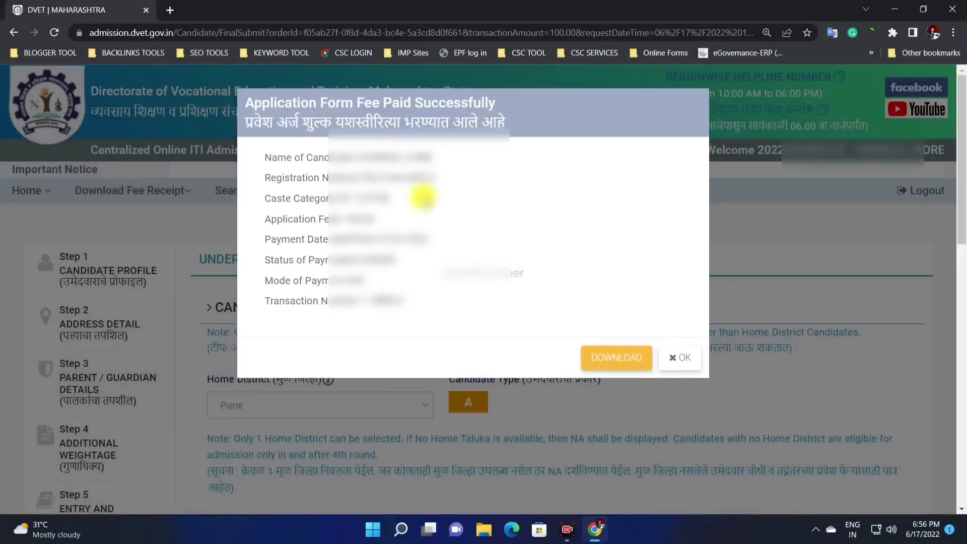
# Review the fee-paid confirmation's candidate, fee, date and payment mode details
pyautogui.moveTo(252, 107); pyautogui.dragTo(539, 122)
pyautogui.click(272, 105)
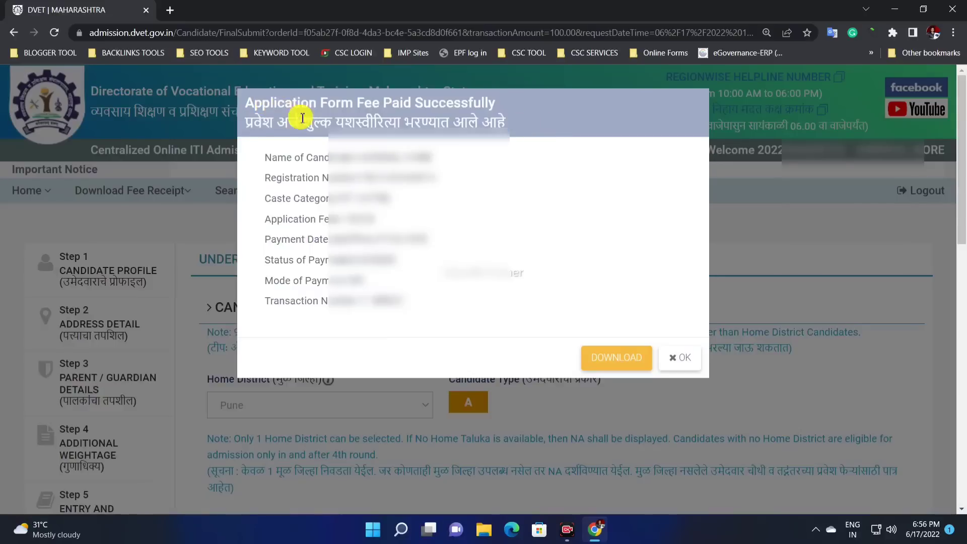
pyautogui.moveTo(296, 157); pyautogui.dragTo(429, 267)
pyautogui.click(390, 274)
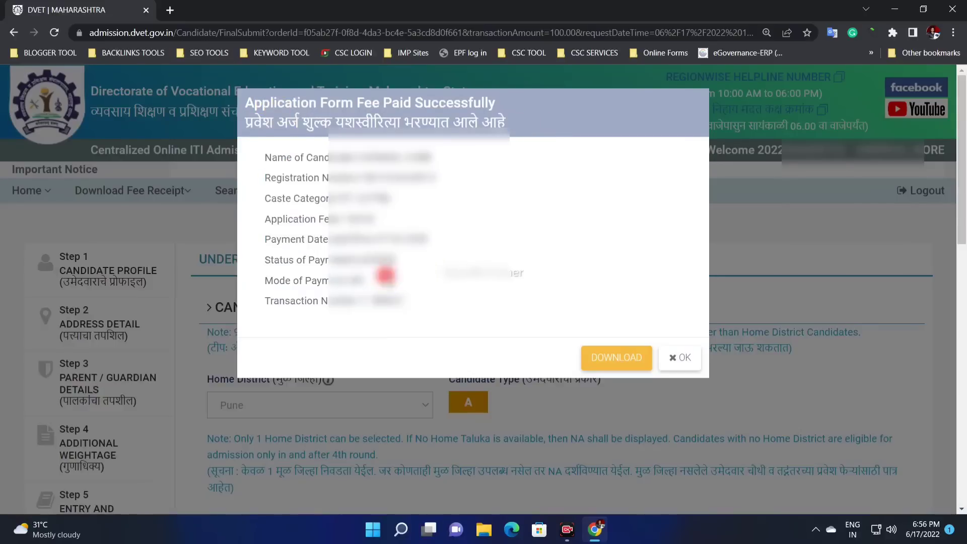
pyautogui.moveTo(352, 282); pyautogui.dragTo(311, 211)
pyautogui.click(311, 211)
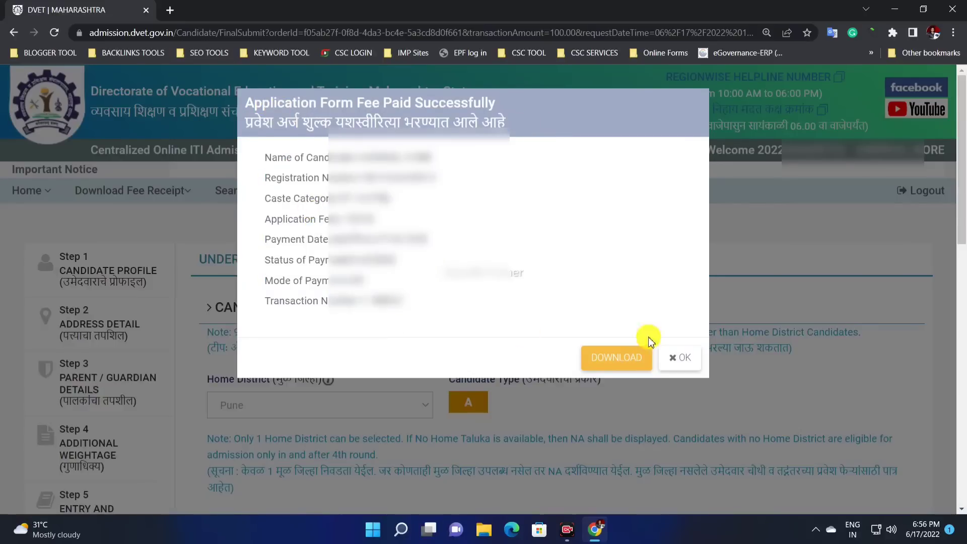
# Download and save the fee receipt PDF, open it, then return to the portal tab
pyautogui.click(611, 369)
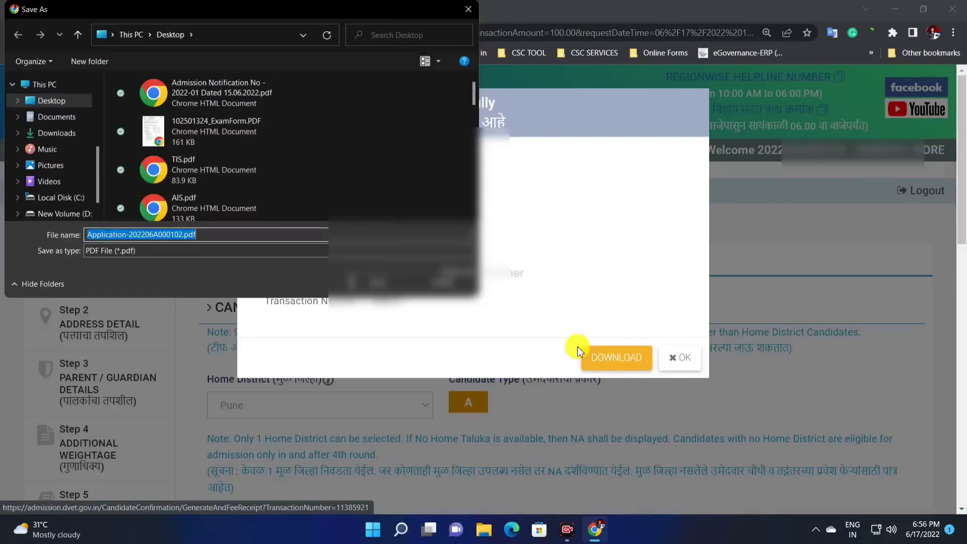
pyautogui.press('Return')
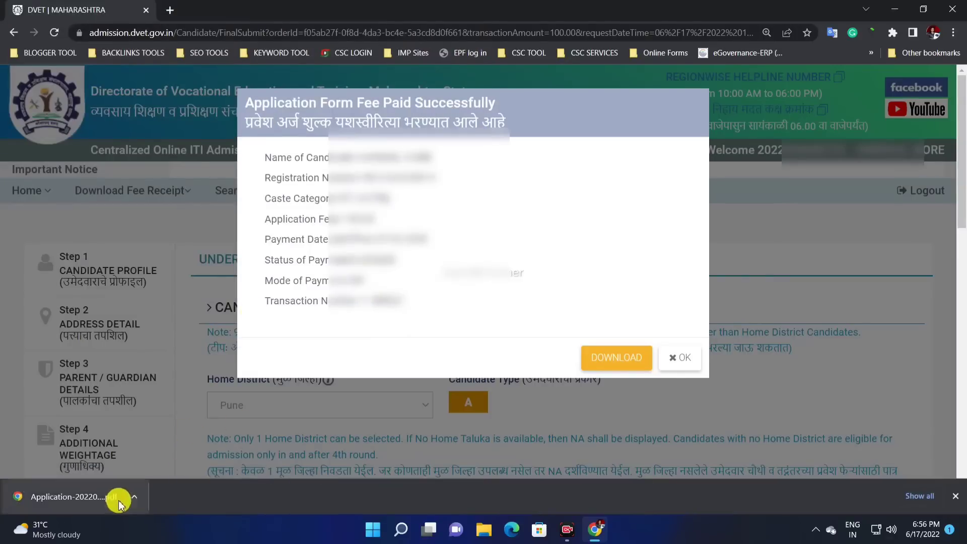
pyautogui.click(89, 498)
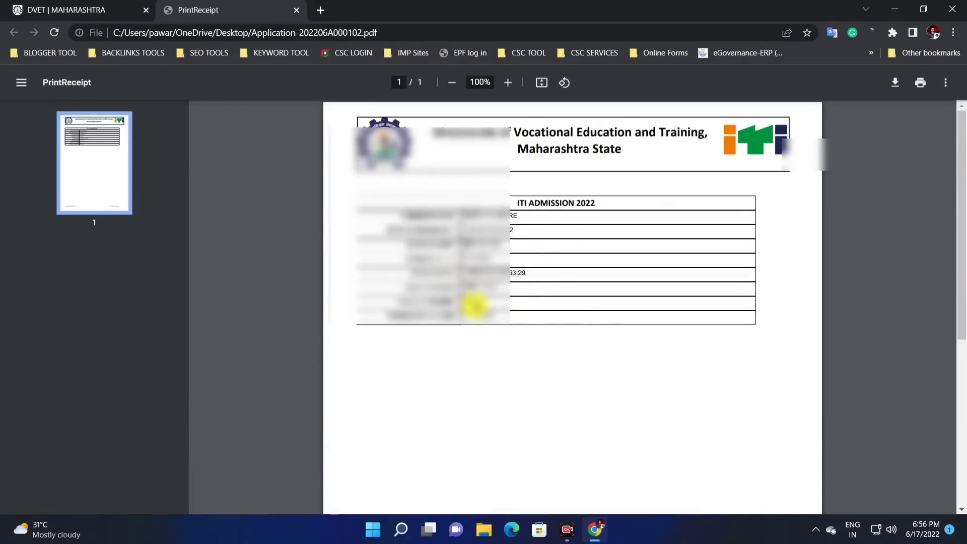
pyautogui.click(83, 5)
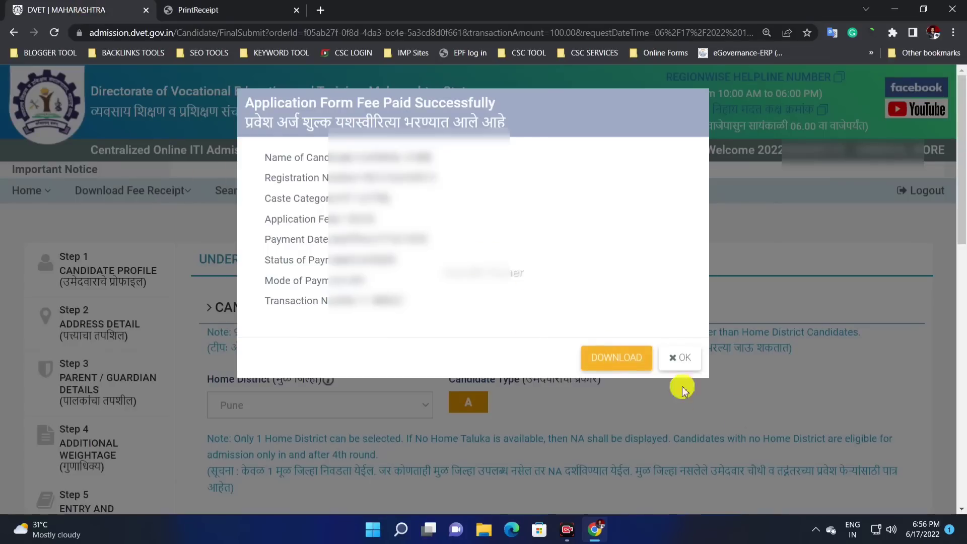
# Close the fee-paid confirmation and go on to the Instructions for Candidate step
pyautogui.click(684, 358)
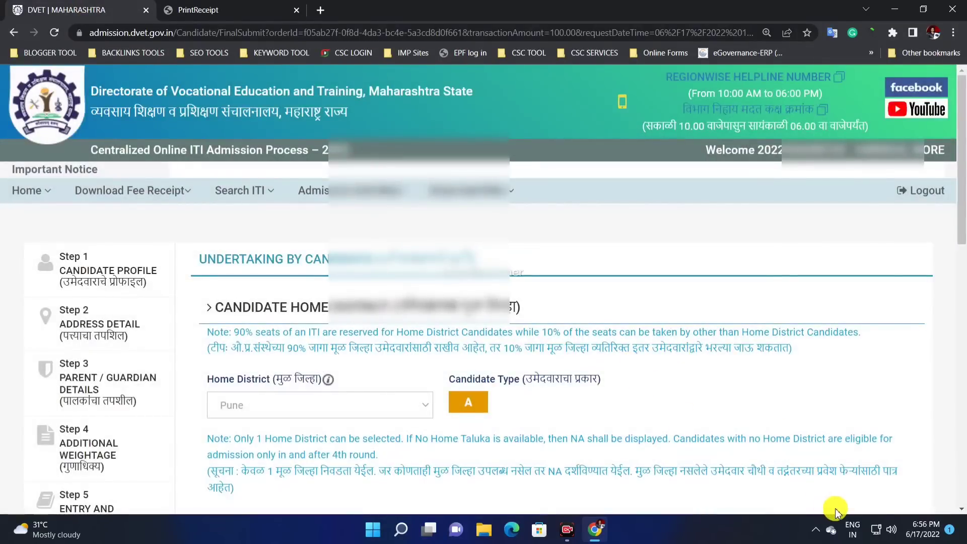
pyautogui.scroll(-10, 825, 506)
pyautogui.scroll(1, 493, 324)
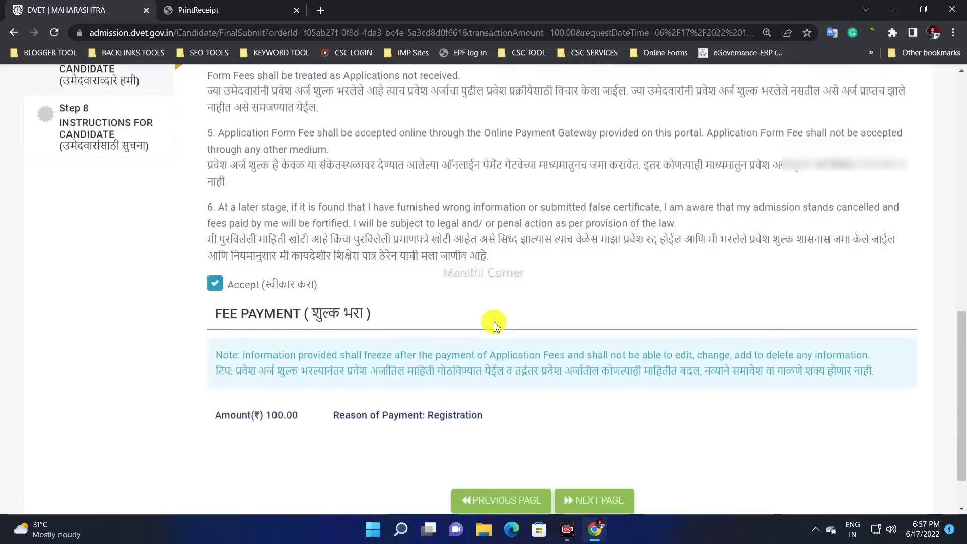
pyautogui.scroll(-1, 494, 324)
pyautogui.click(611, 447)
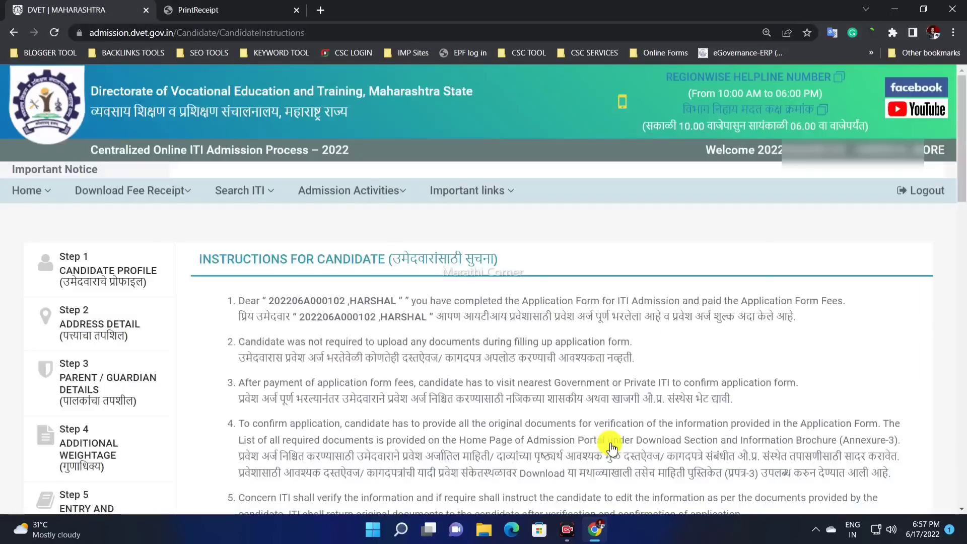
pyautogui.scroll(-15, 610, 446)
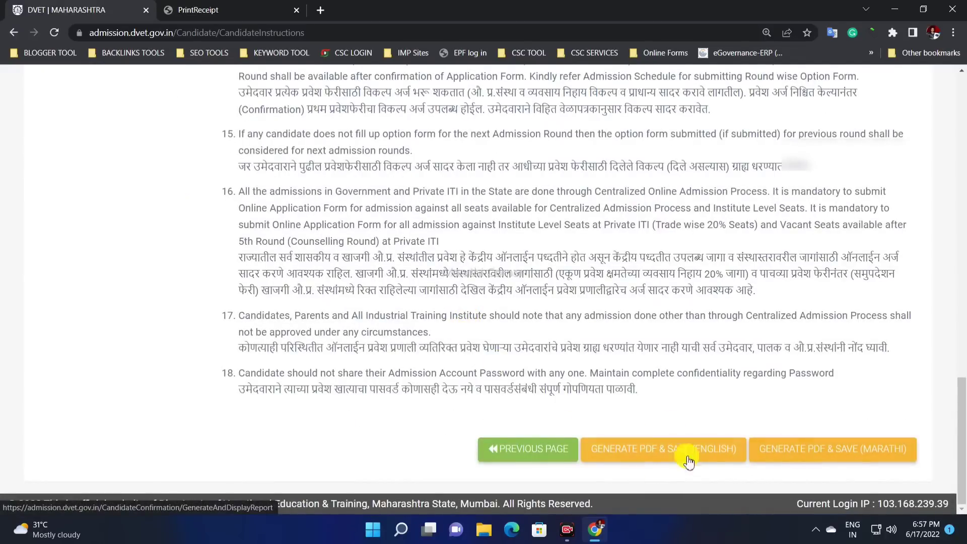
# Generate the Marathi application form PDF, save it, and scroll through the opened file
pyautogui.click(776, 452)
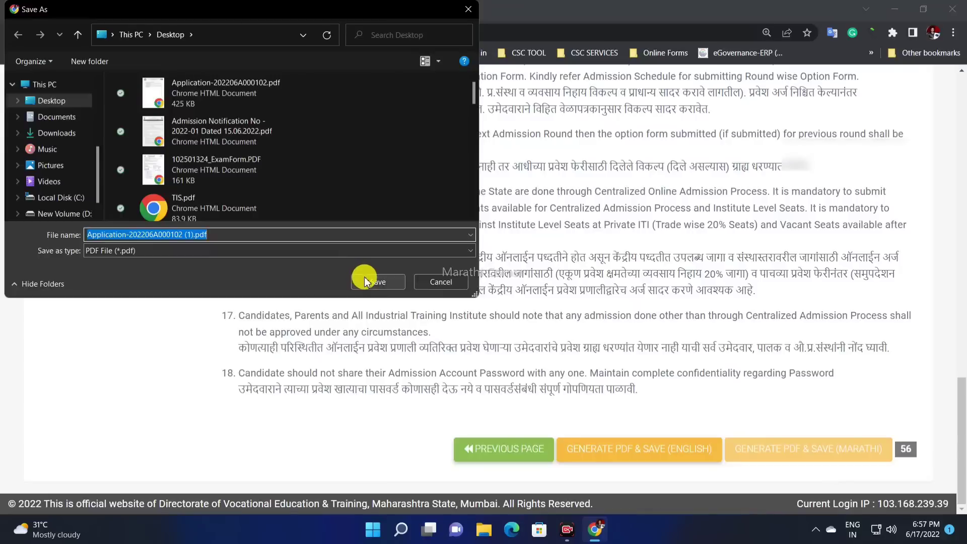
pyautogui.click(375, 281)
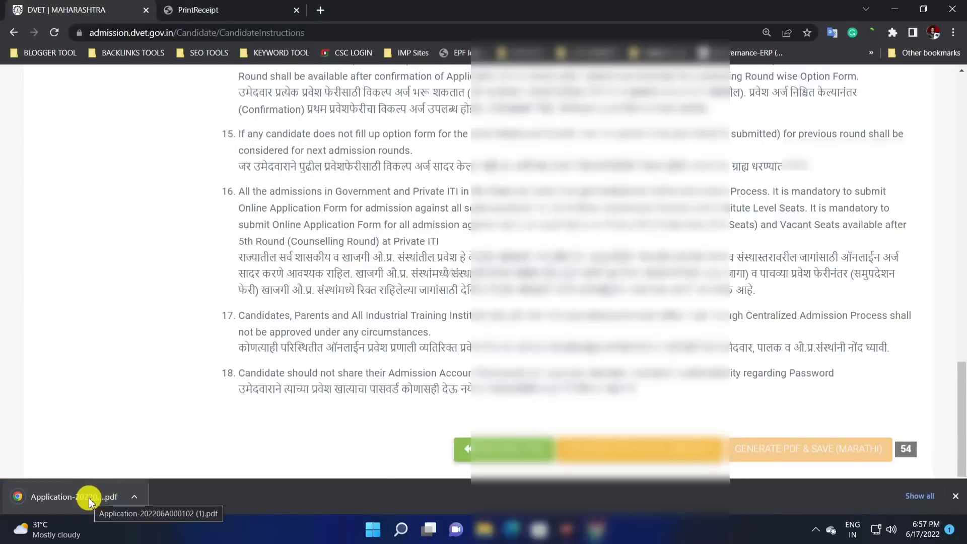
pyautogui.click(87, 497)
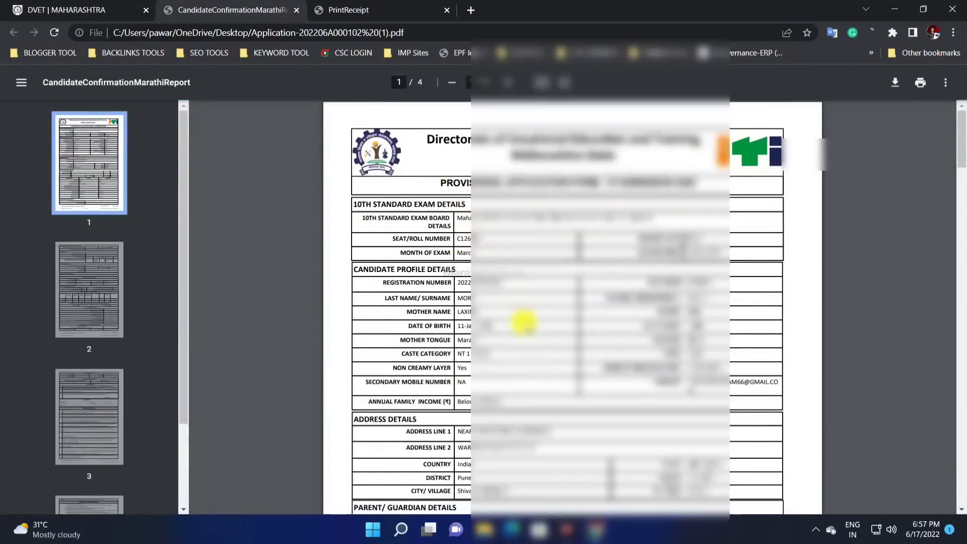
pyautogui.scroll(-4, 371, 244)
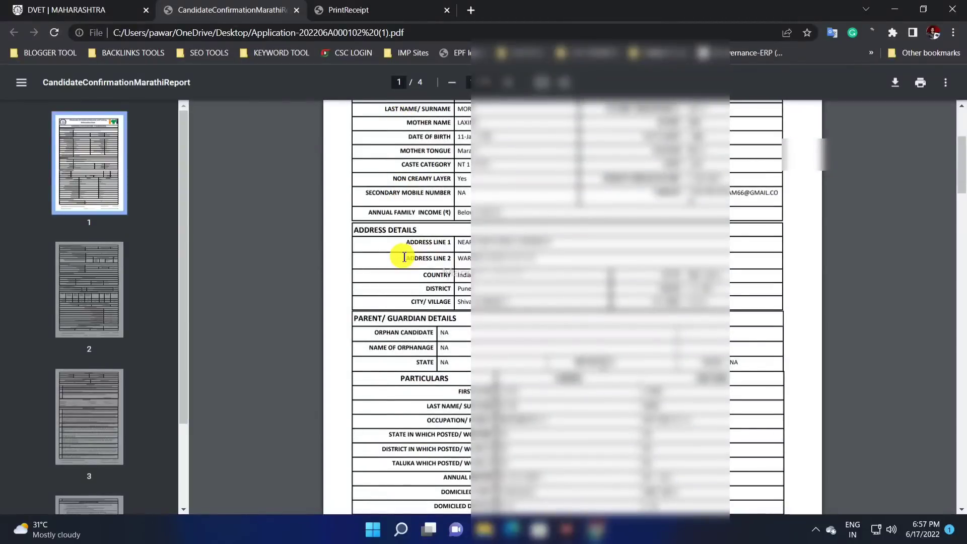
pyautogui.scroll(-6, 393, 272)
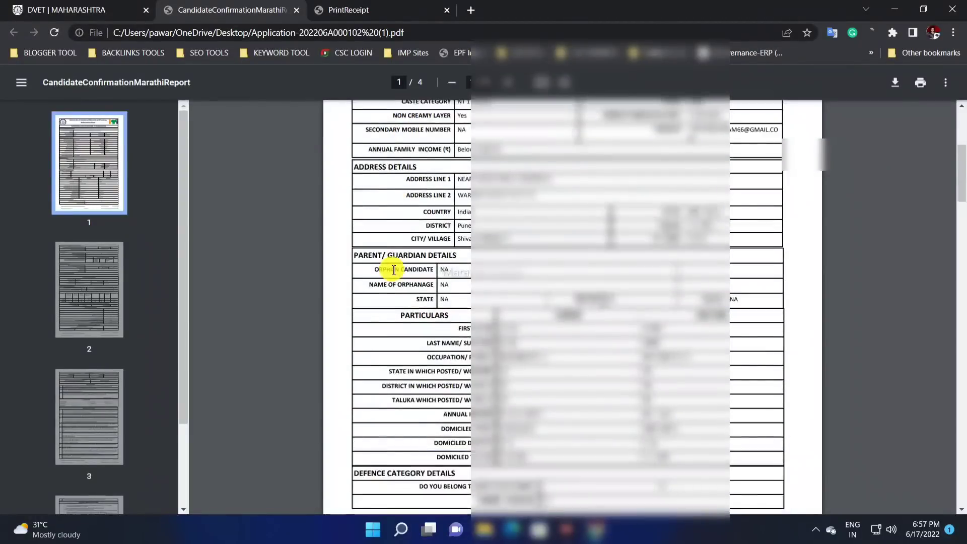
pyautogui.scroll(8, 392, 274)
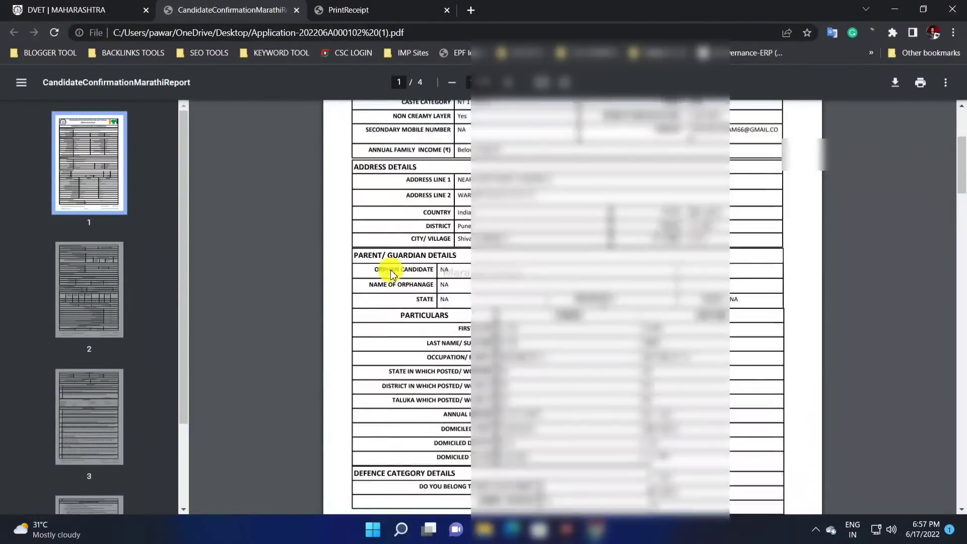
pyautogui.scroll(-9, 392, 274)
pyautogui.scroll(-10, 392, 273)
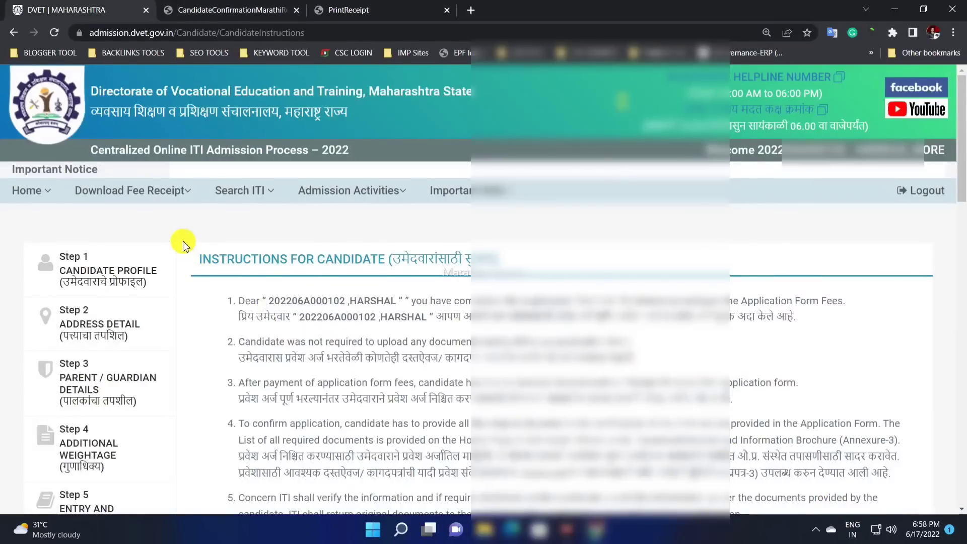
# Open the Download Fee Receipt menu to reveal the Application Fee Receipt option
pyautogui.scroll(-5, 183, 245)
pyautogui.scroll(5, 183, 243)
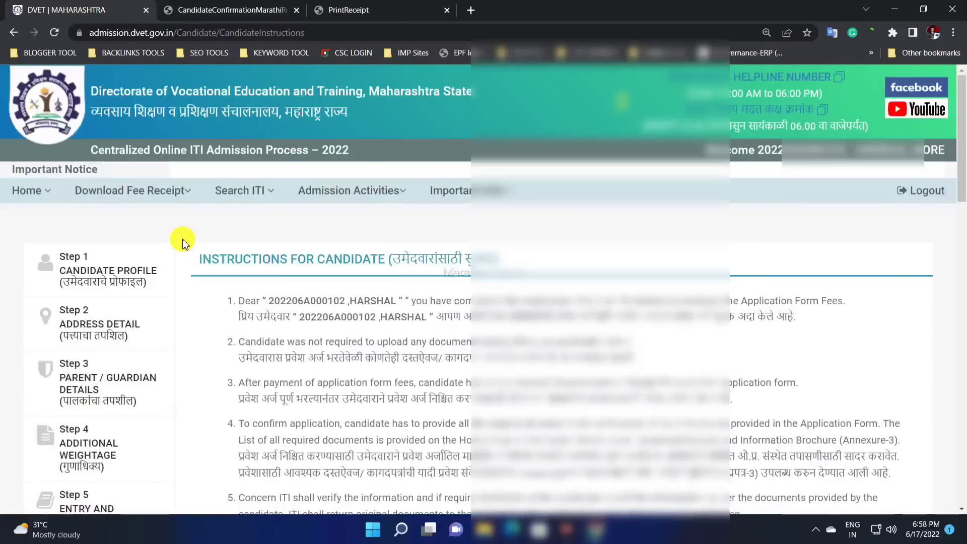
pyautogui.click(132, 194)
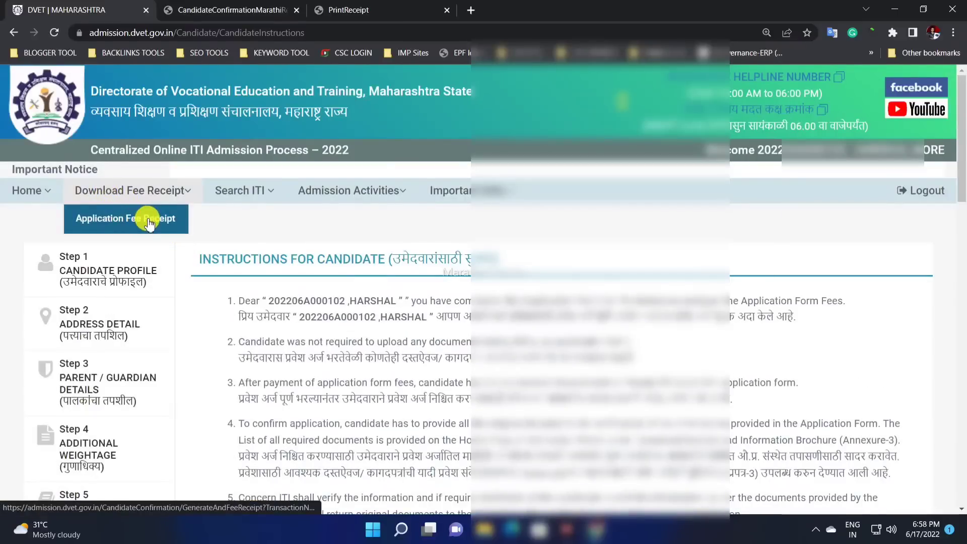